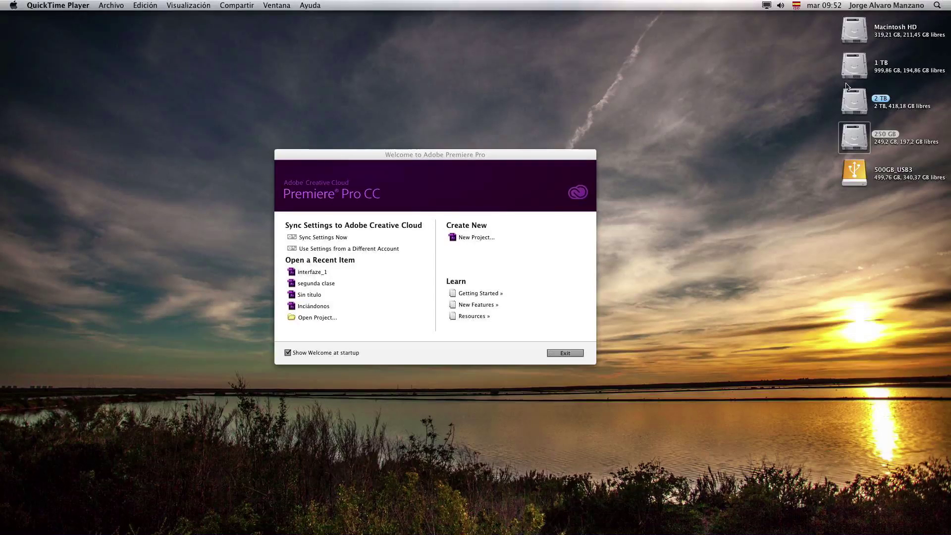
mouse_move(482, 154)
mouse_down()
mouse_move(472, 154)
mouse_move(532, 148)
mouse_move(533, 140)
mouse_move(489, 142)
mouse_up()
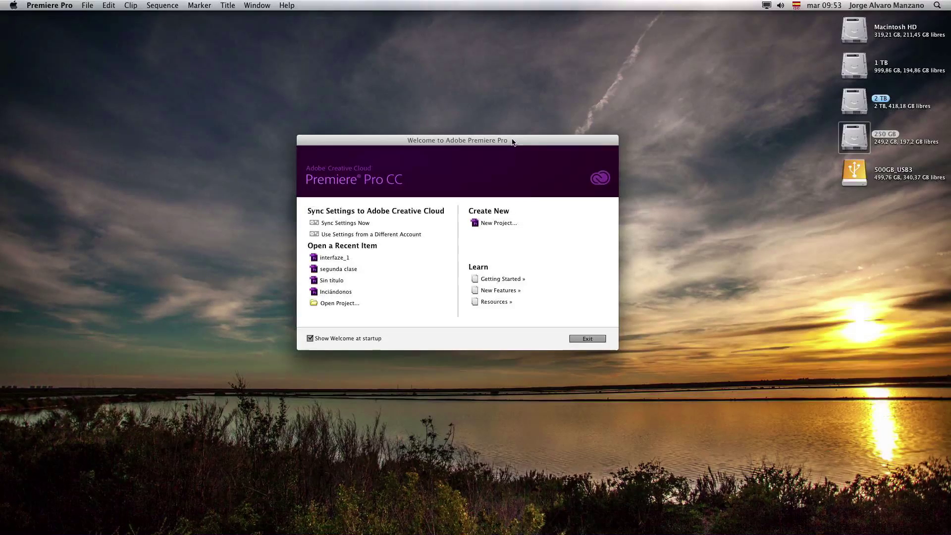
drag(516, 142, 503, 143)
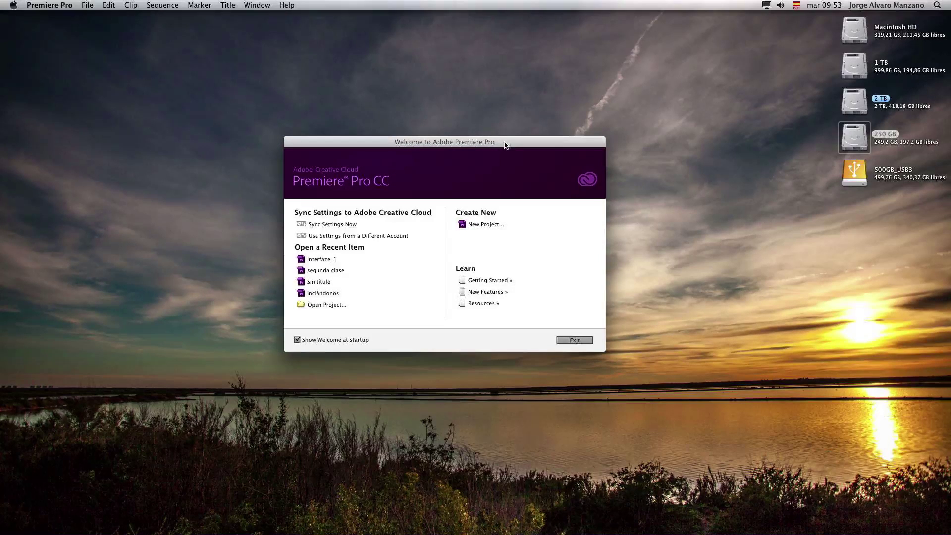
drag(505, 143, 514, 142)
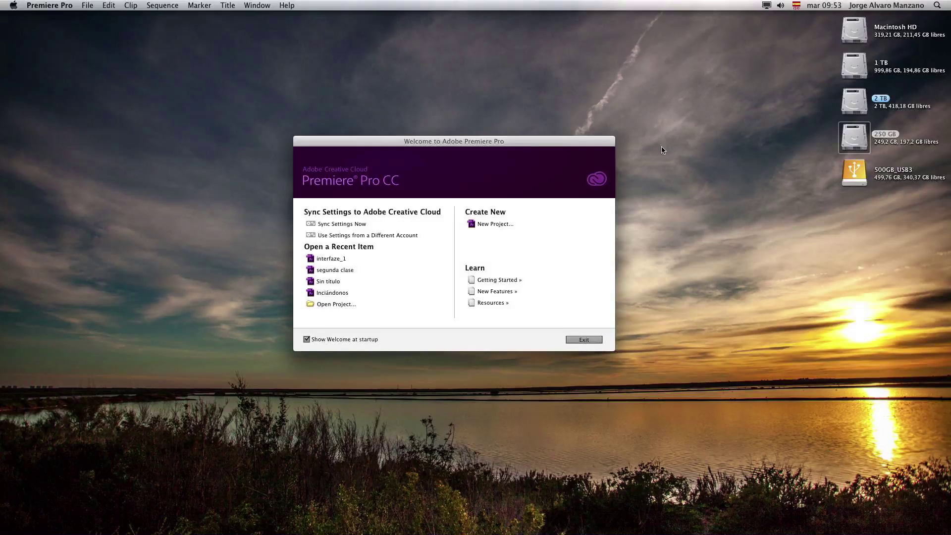
drag(465, 142, 463, 139)
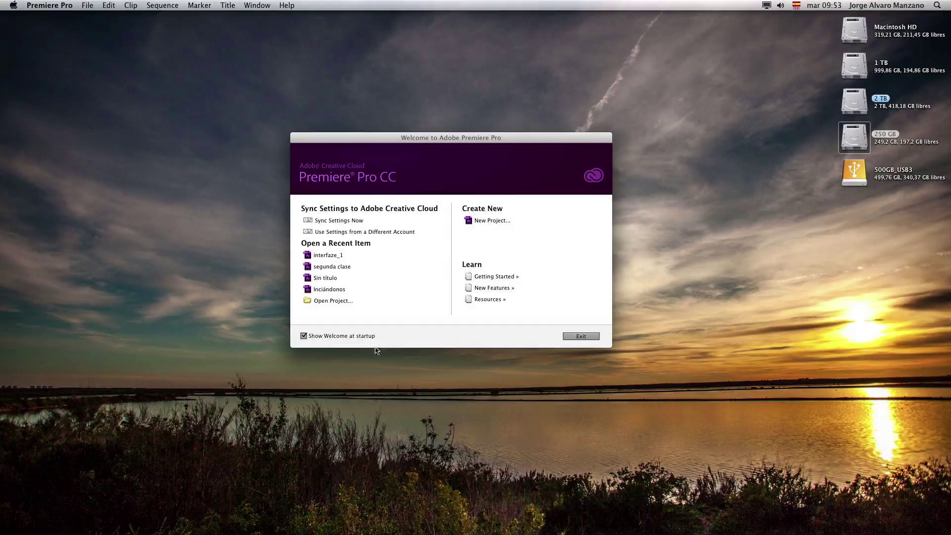
drag(480, 137, 478, 138)
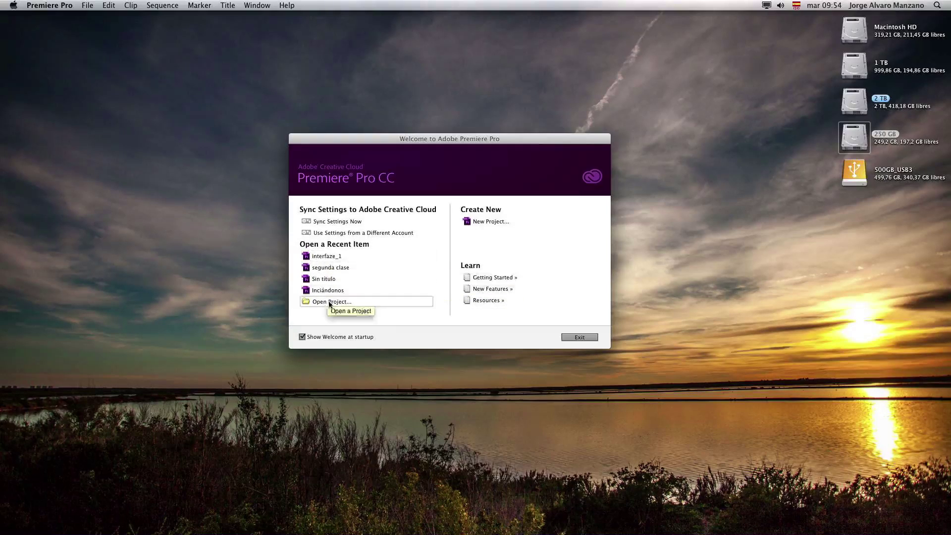
Step: Create a new project named "inicio", keeping the suggested location and the Timecode, Audio Samples and DV settings
click(487, 224)
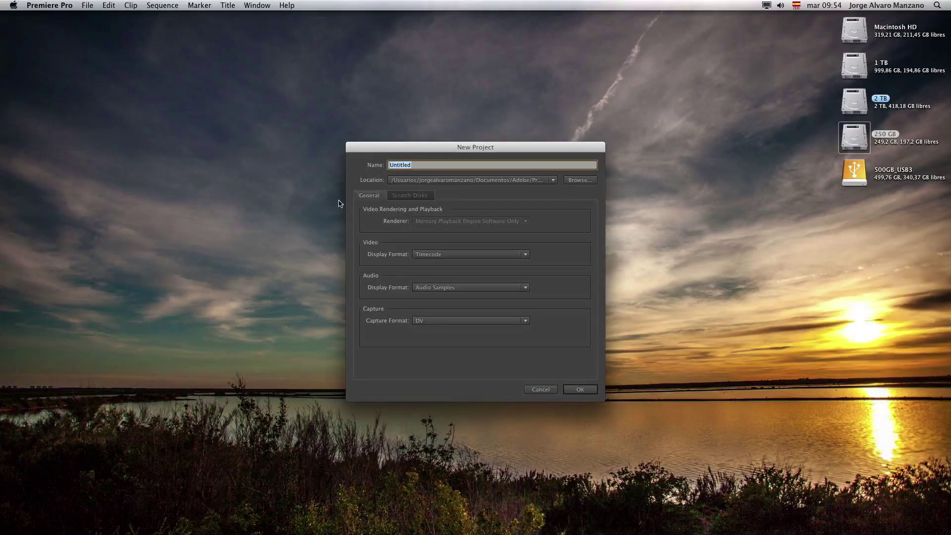
text(i)
drag(503, 150, 490, 148)
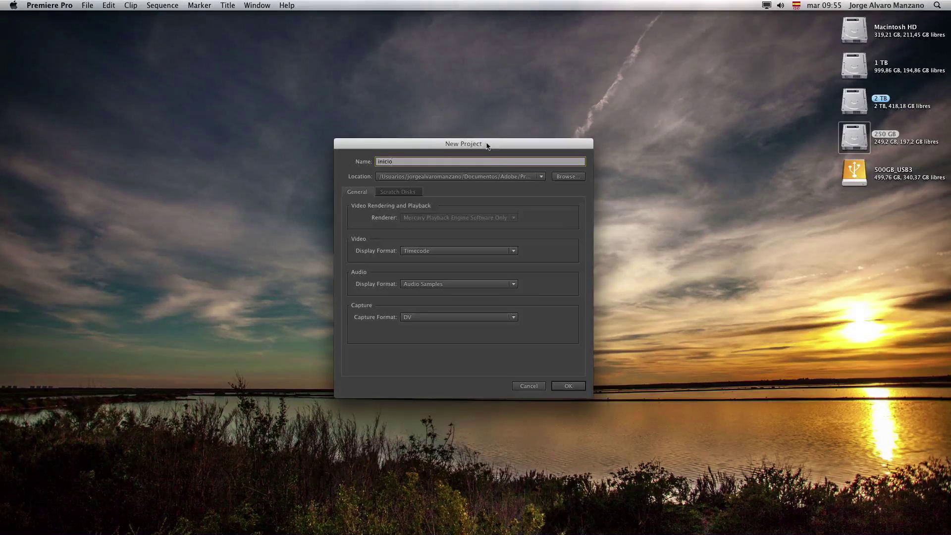
drag(486, 144, 489, 142)
click(498, 160)
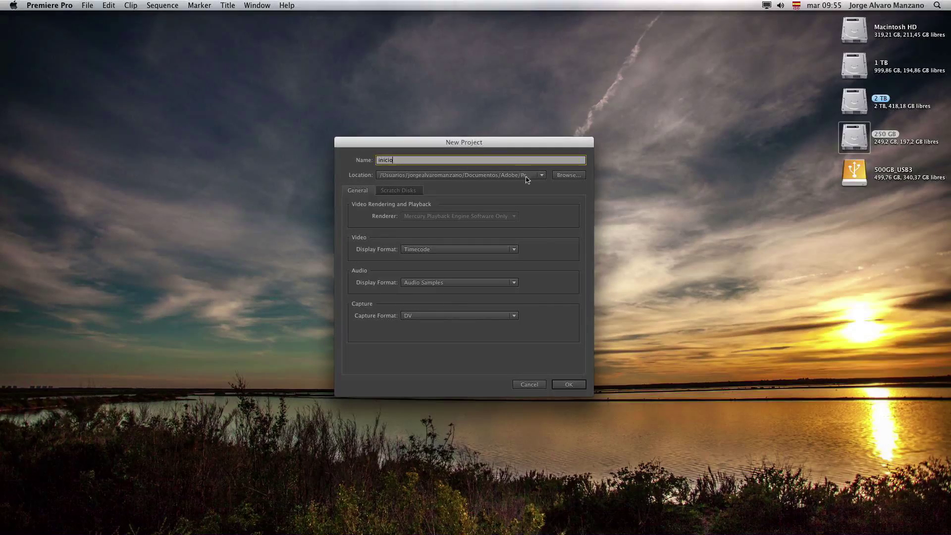
click(570, 384)
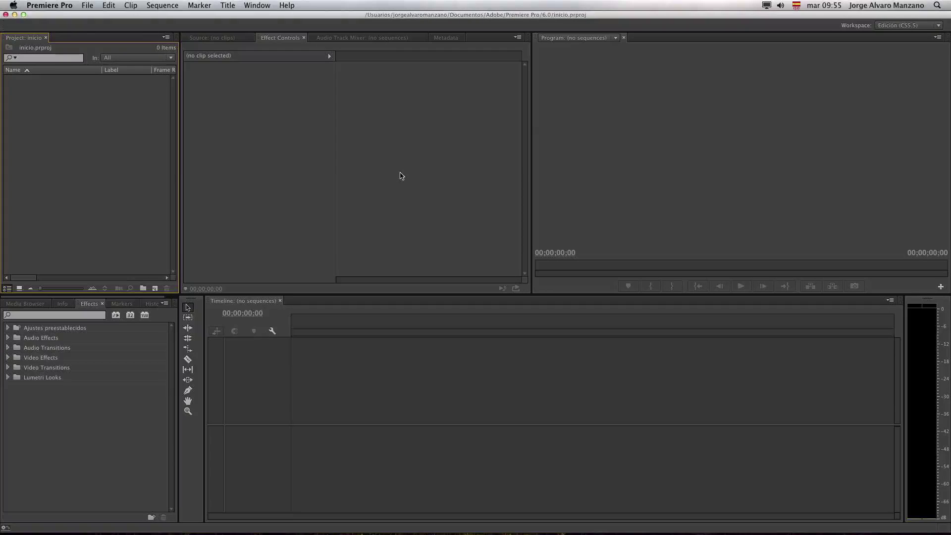
key(super+Tab)
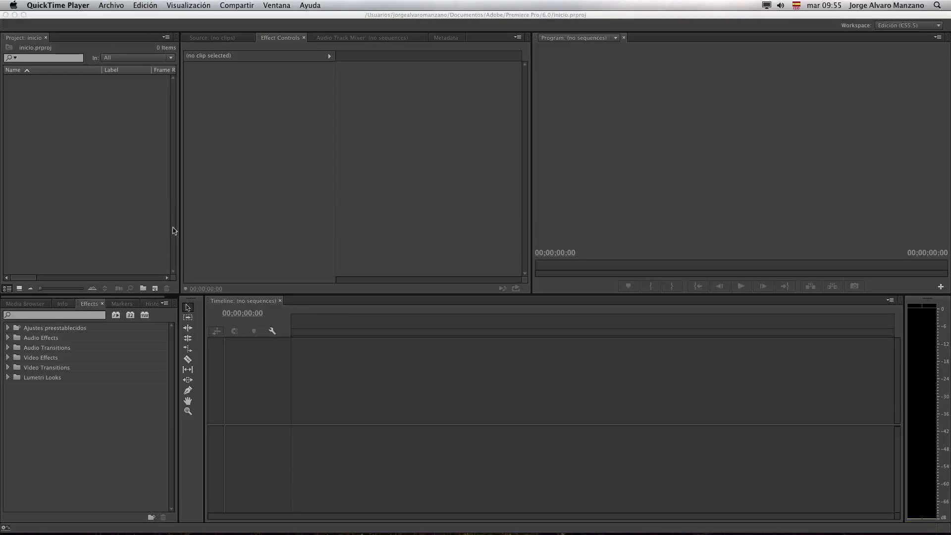
key(super+Tab)
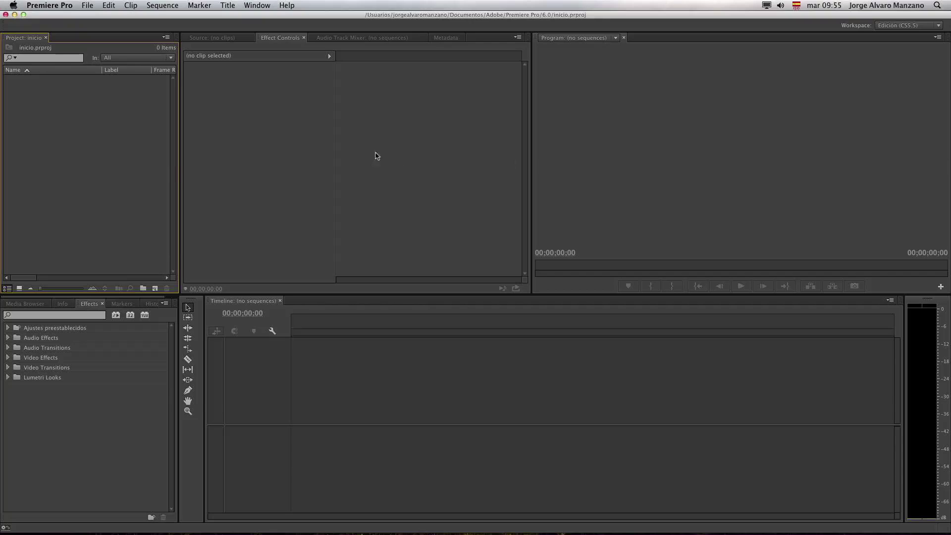
Step: Bring the Source monitor and the Media Browser to the front of their panel groups
click(234, 38)
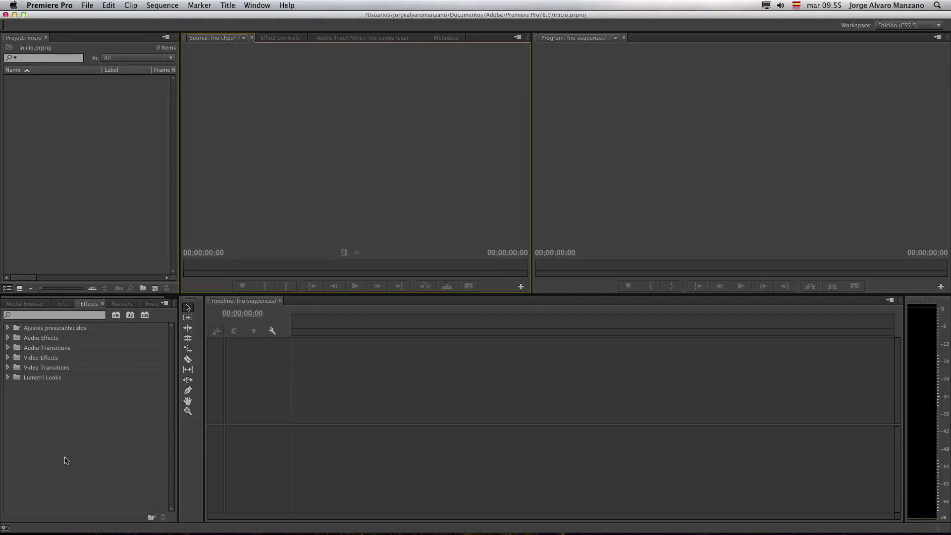
click(25, 303)
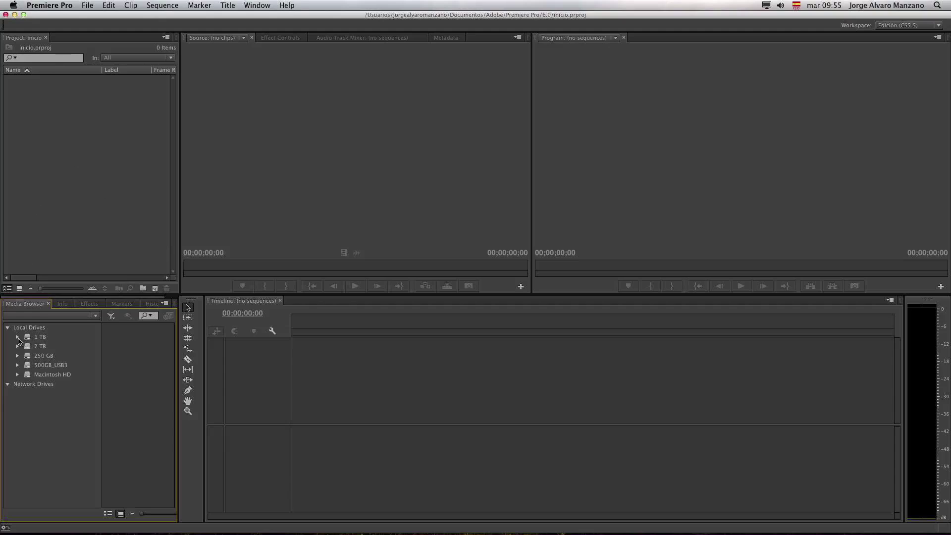
click(59, 144)
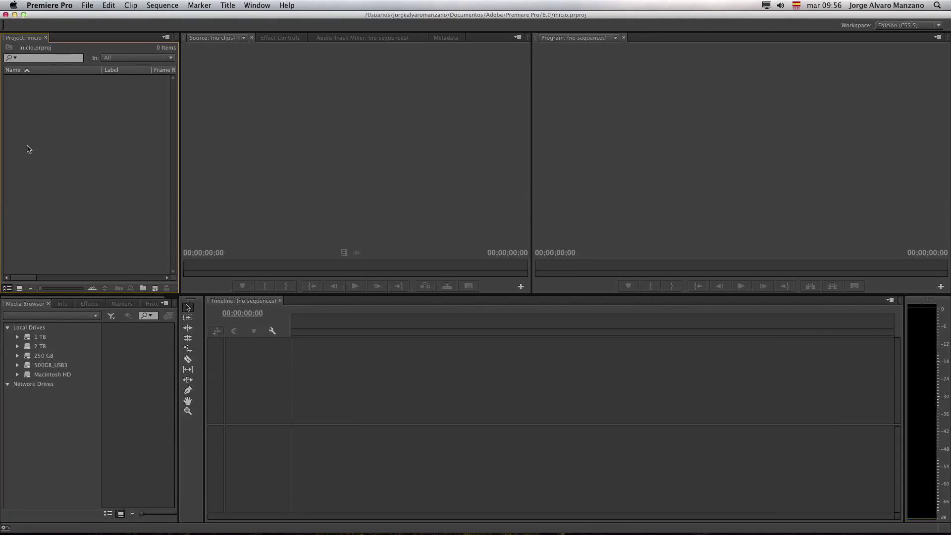
click(29, 310)
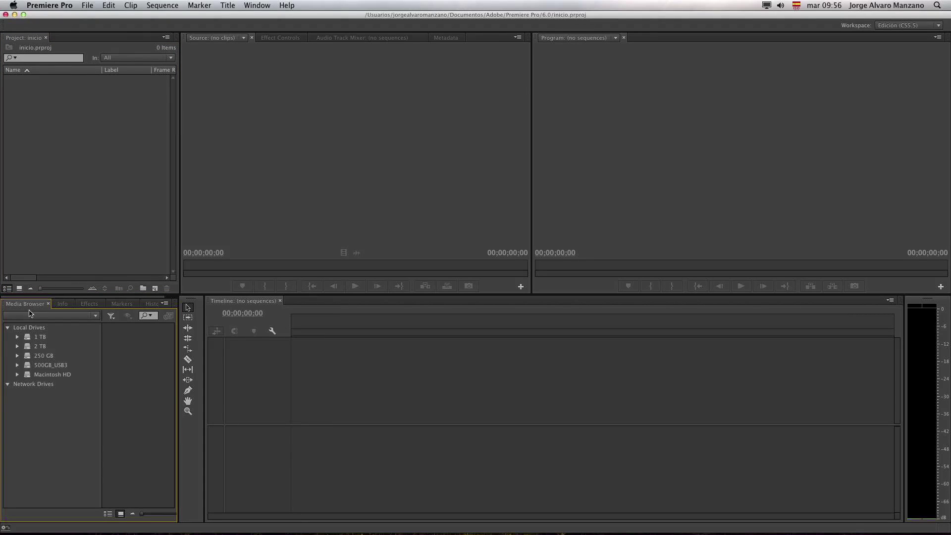
Step: Examine the workspace areas one by one: Source monitor, Program monitor, Timeline, audio meters, Tools and Project
click(346, 114)
click(656, 145)
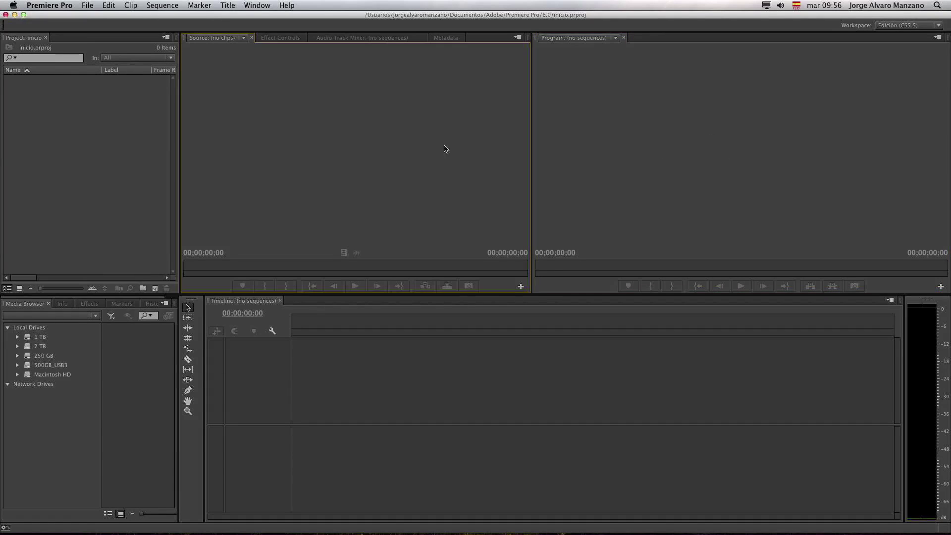
click(418, 146)
click(627, 81)
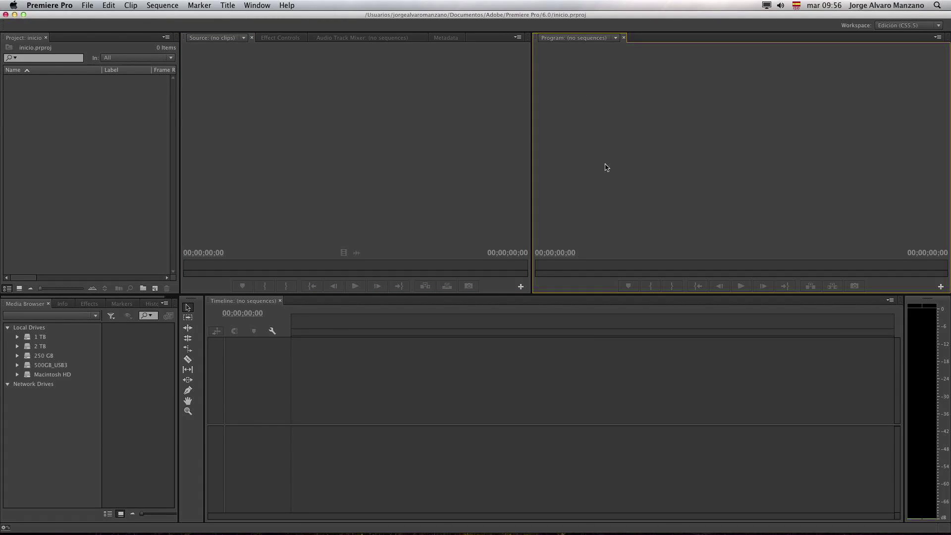
click(451, 375)
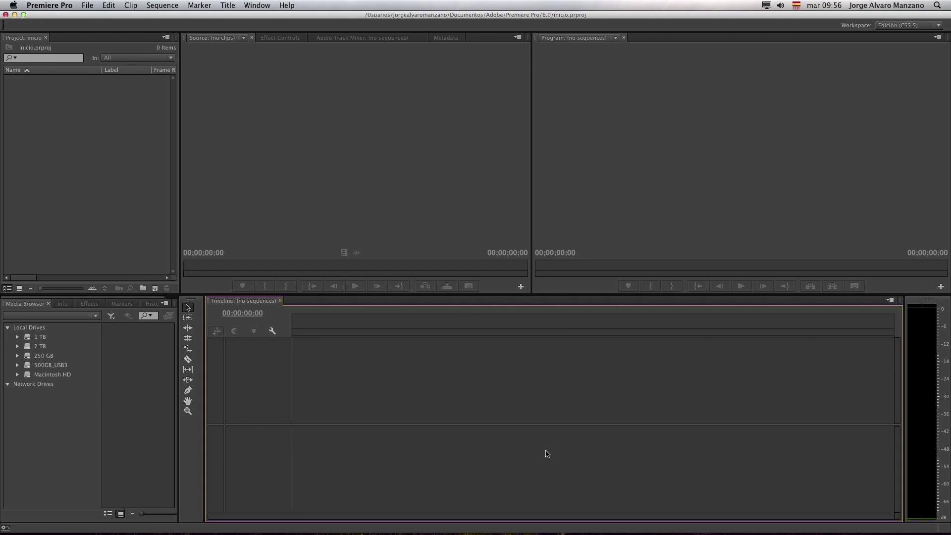
click(471, 399)
click(927, 374)
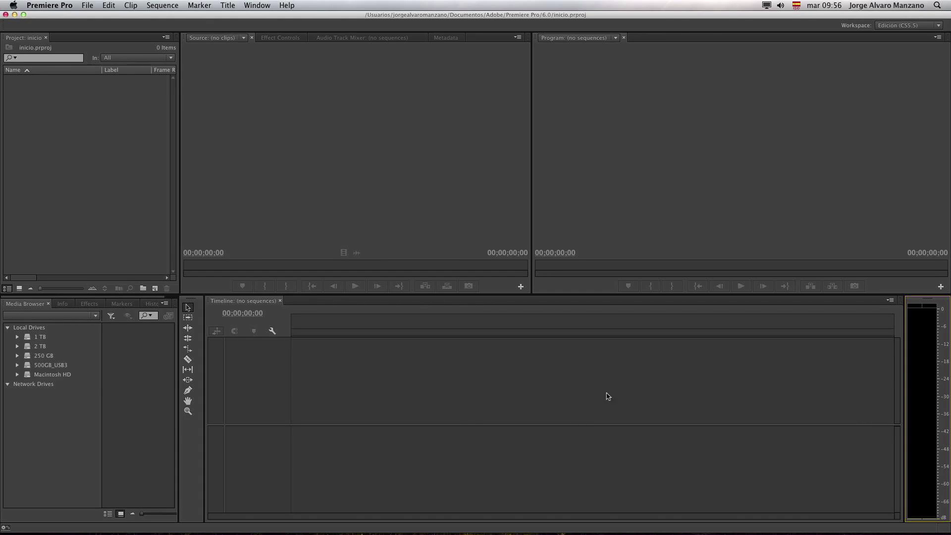
click(193, 445)
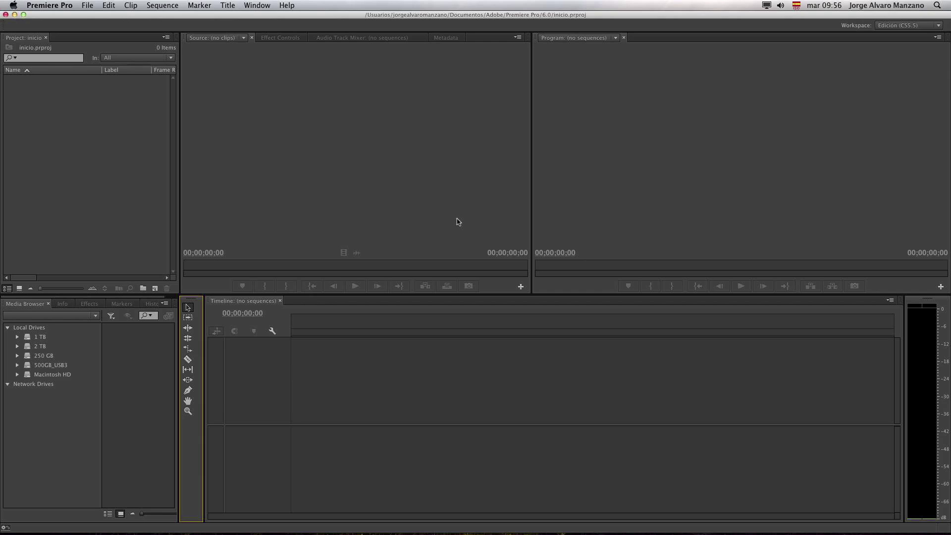
click(99, 161)
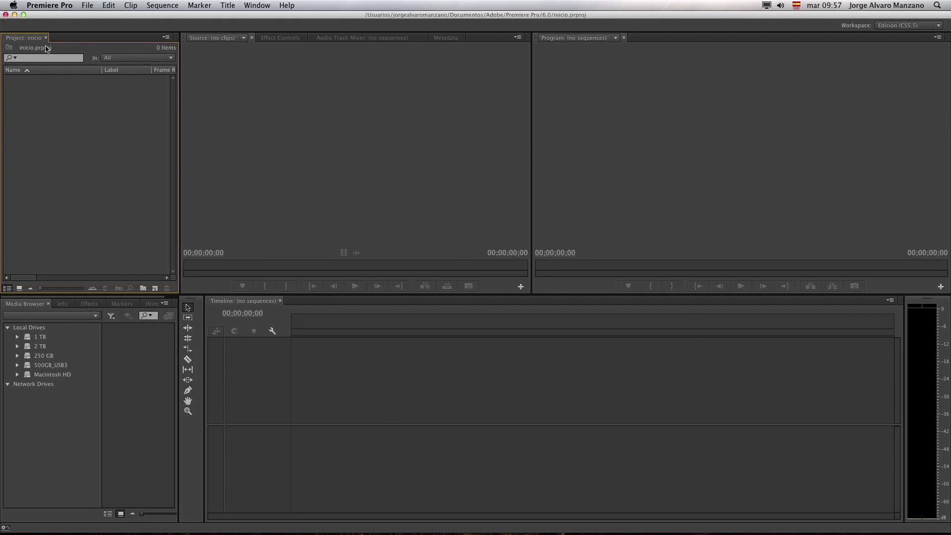
click(40, 5)
mouse_move(181, 6)
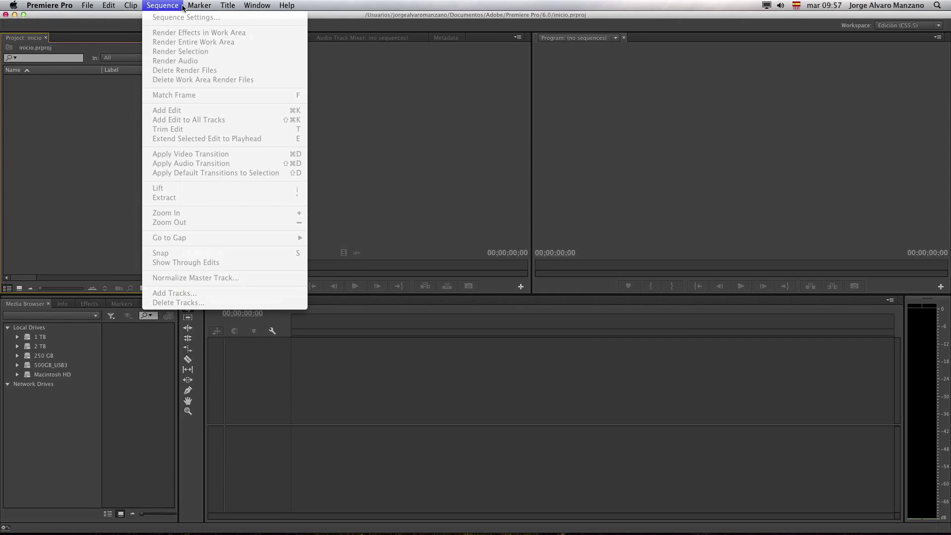
mouse_move(97, 7)
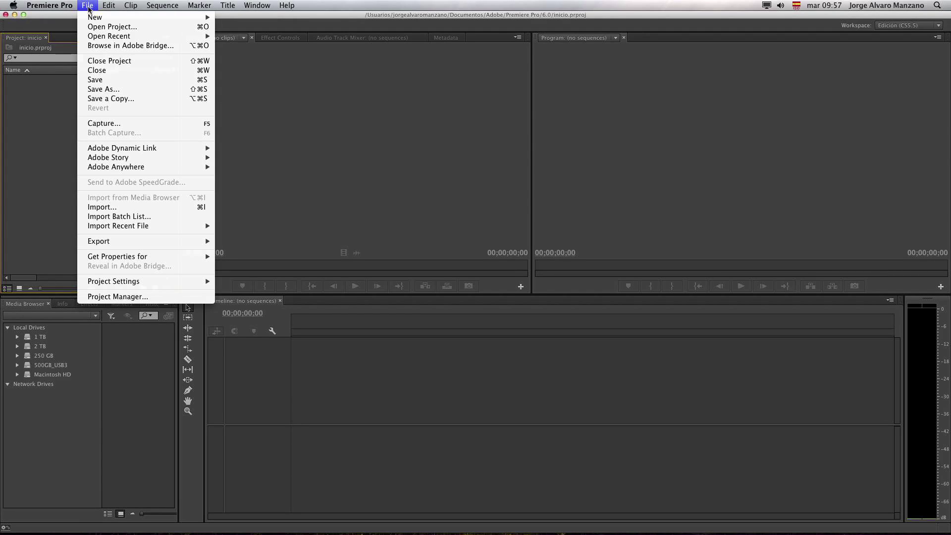
mouse_move(58, 8)
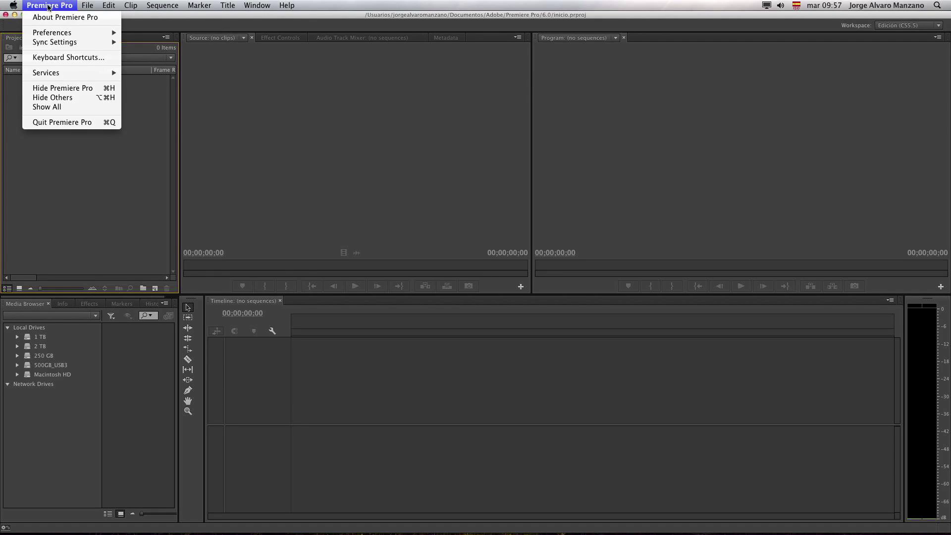
mouse_move(260, 4)
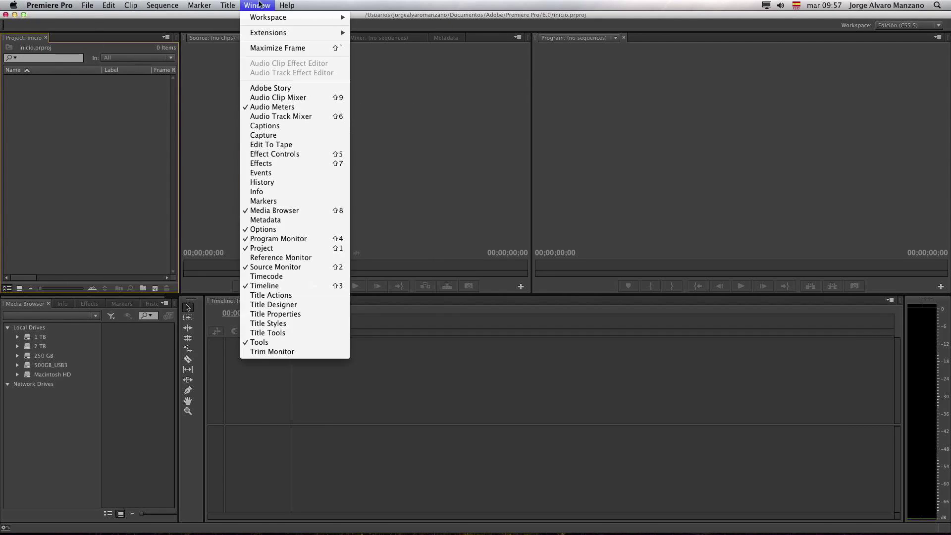
click(98, 208)
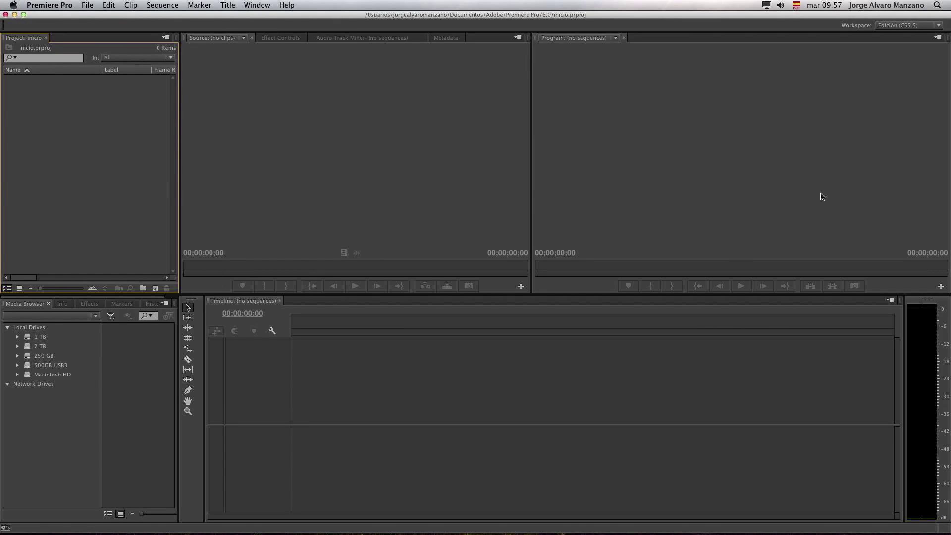
Step: Enlarge the lower row of panels by moving the boundary between the two rows slightly upward
click(273, 164)
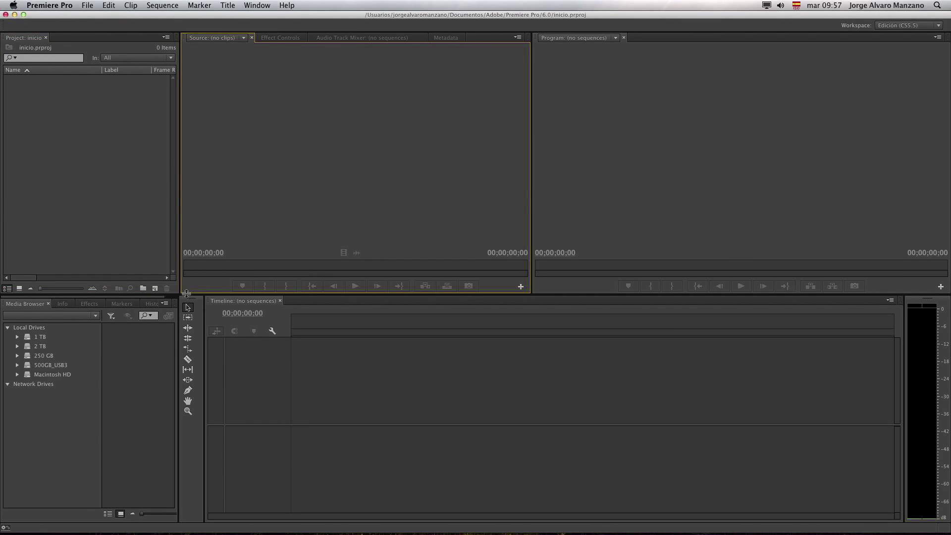
drag(180, 294, 179, 274)
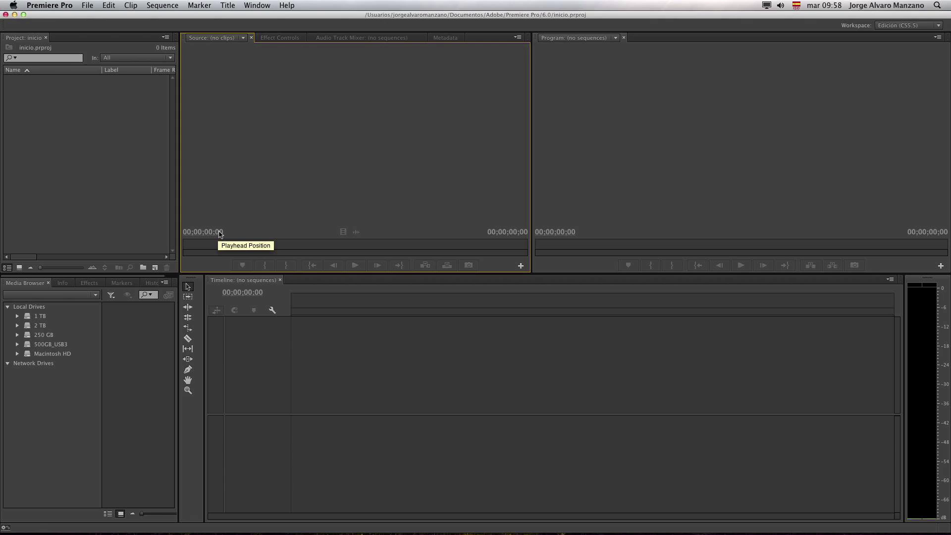
click(92, 120)
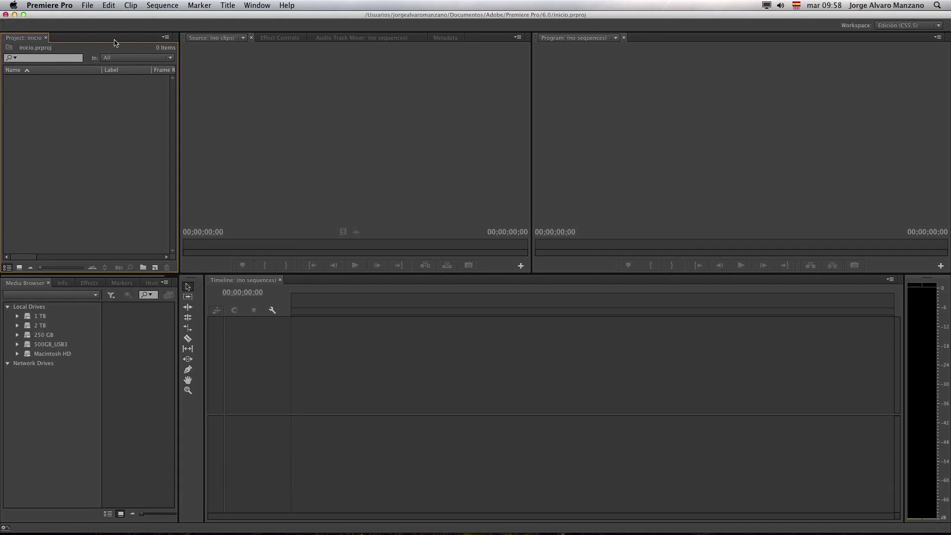
Step: Examine the panel options of the Source monitor, Project, Media Browser, Program monitor and Timeline without changing any
click(517, 39)
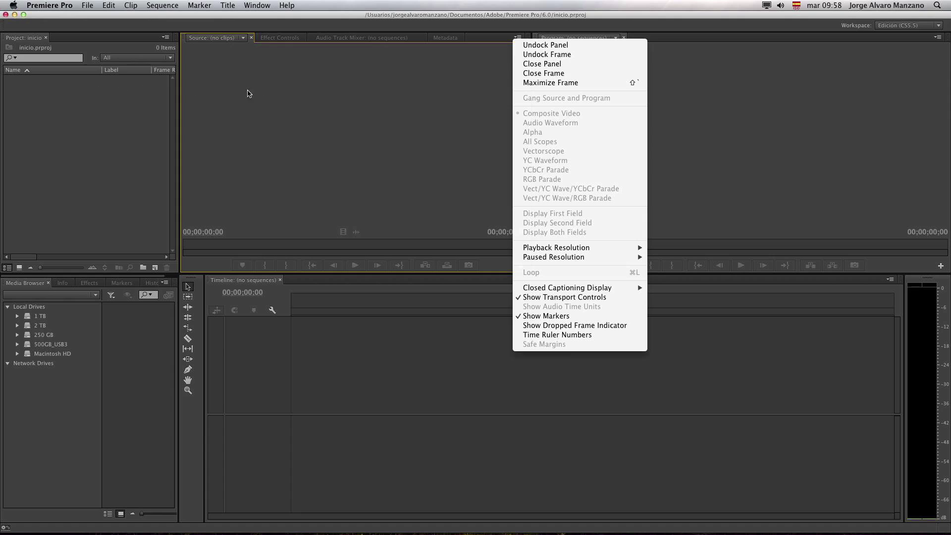
click(122, 102)
click(166, 38)
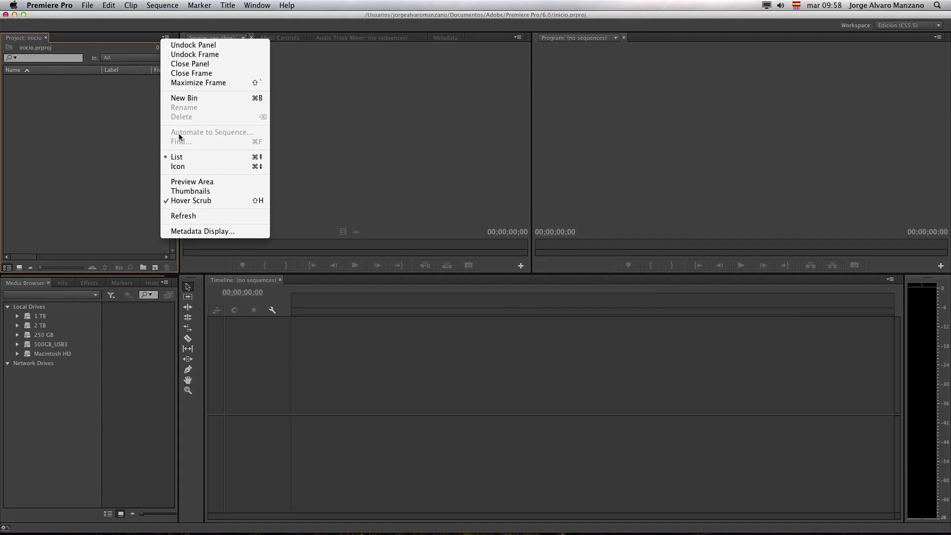
click(86, 137)
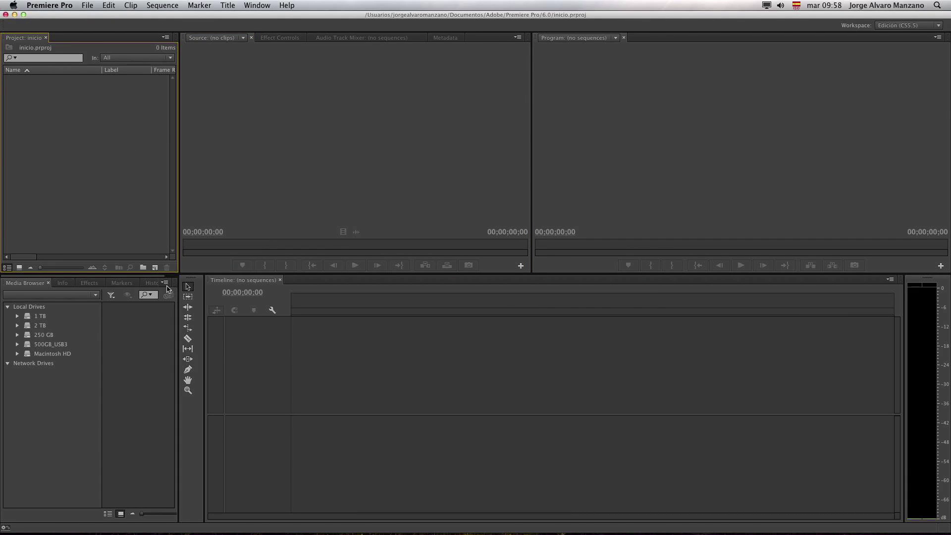
click(165, 283)
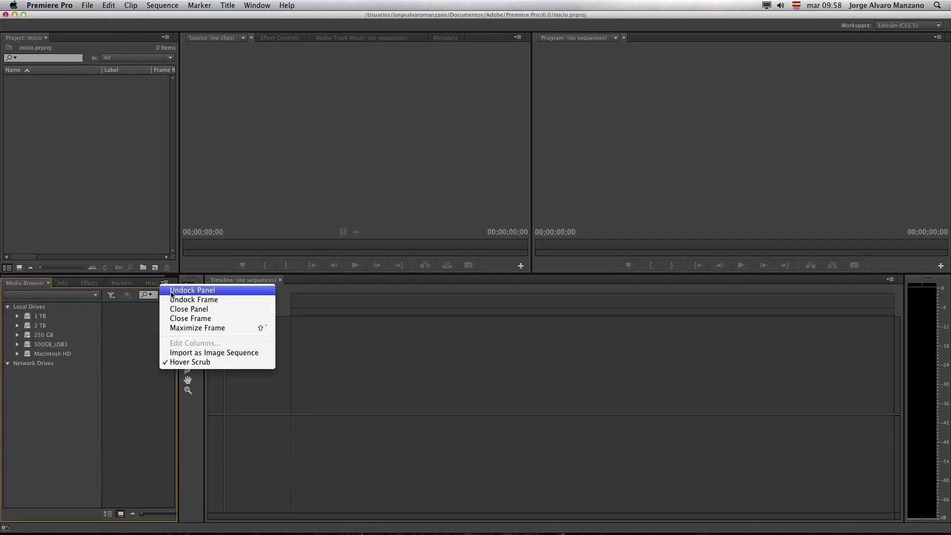
click(101, 143)
click(874, 107)
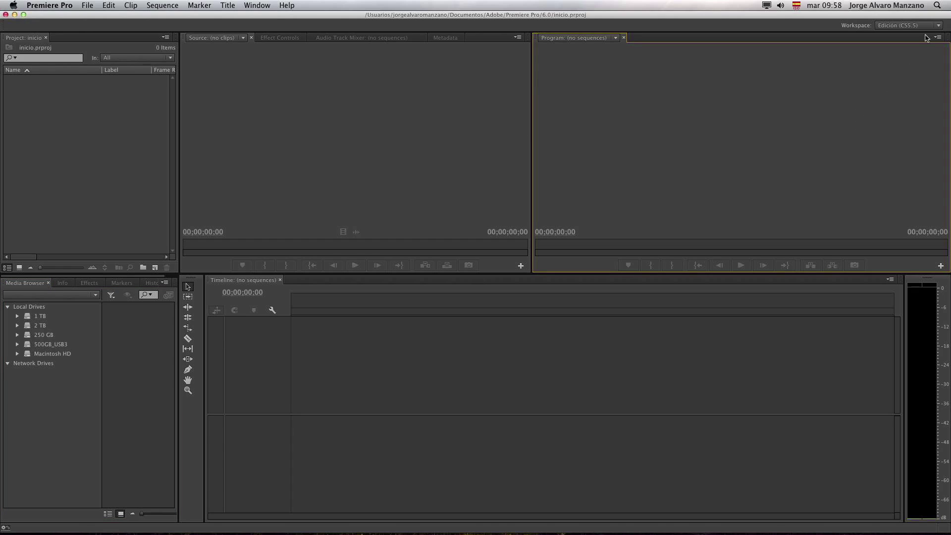
click(938, 37)
click(676, 138)
click(890, 280)
click(766, 205)
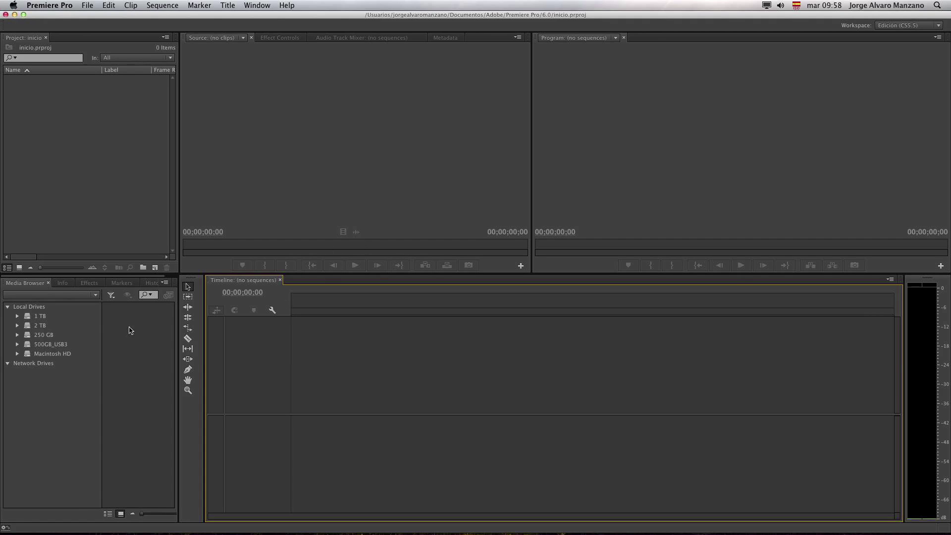
Step: Examine the panel options of the Media Browser without changing any
click(62, 283)
key(shift+8)
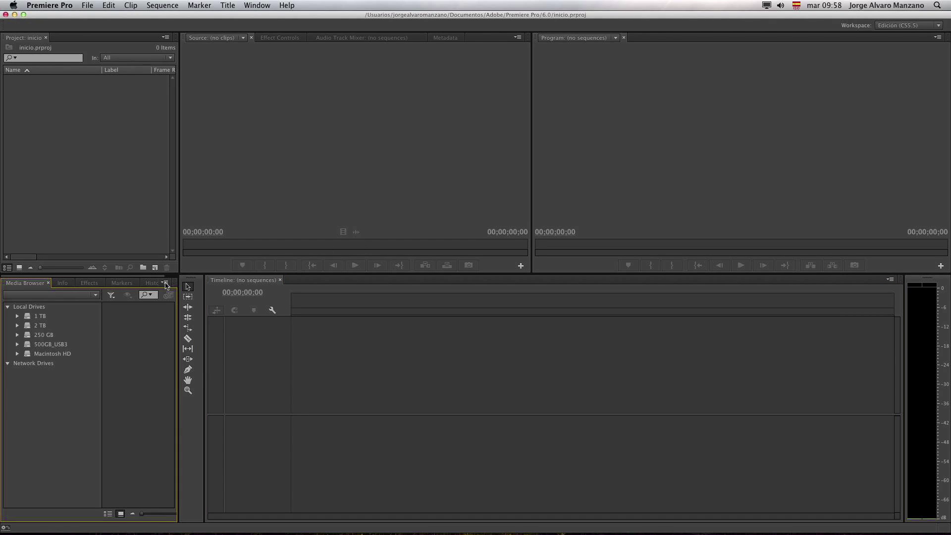
click(165, 283)
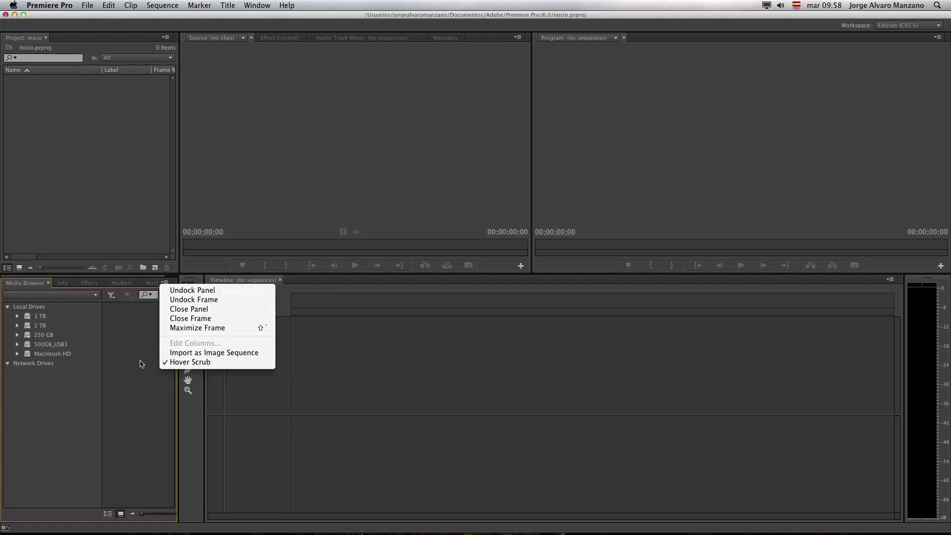
click(87, 164)
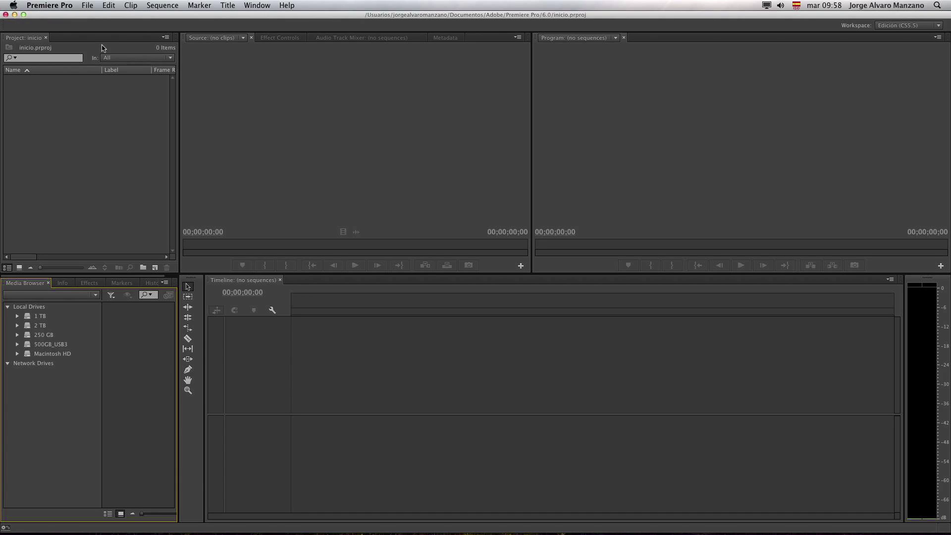
click(35, 139)
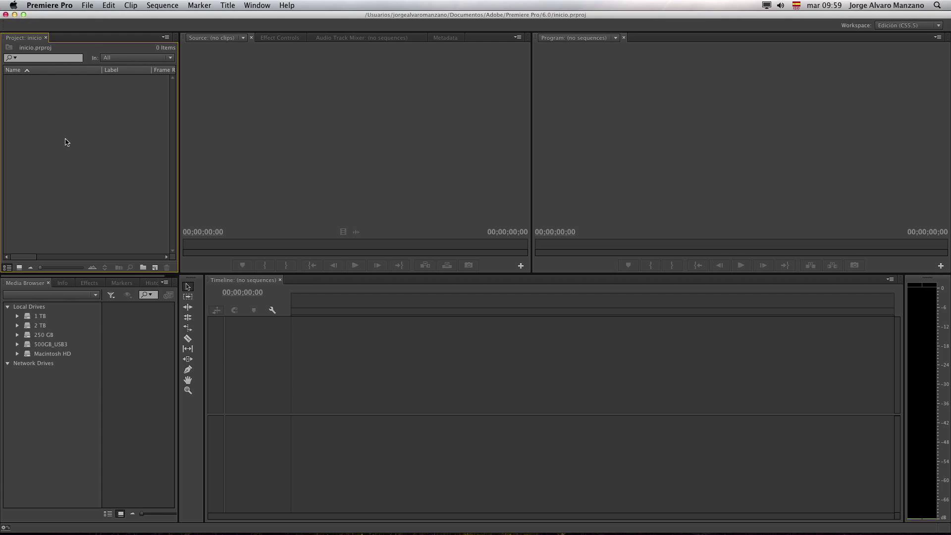
click(302, 359)
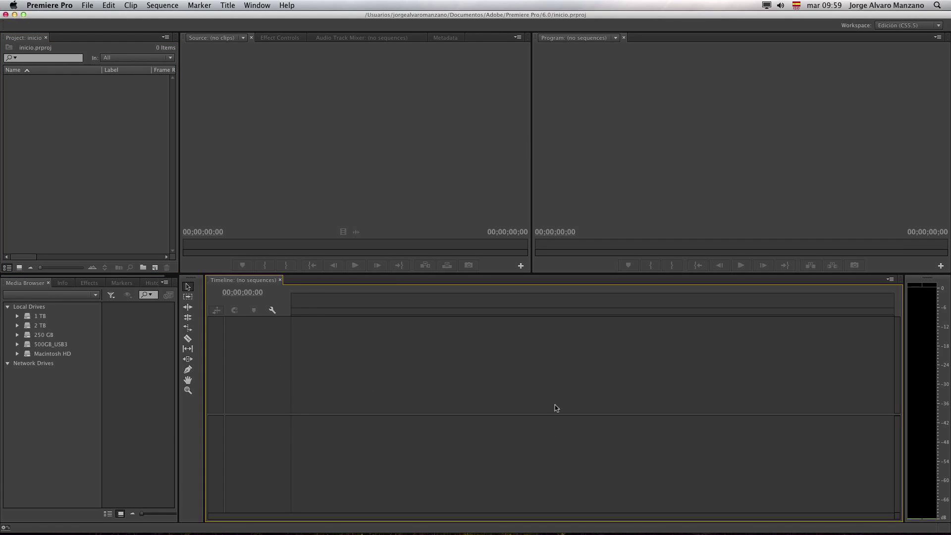
click(57, 125)
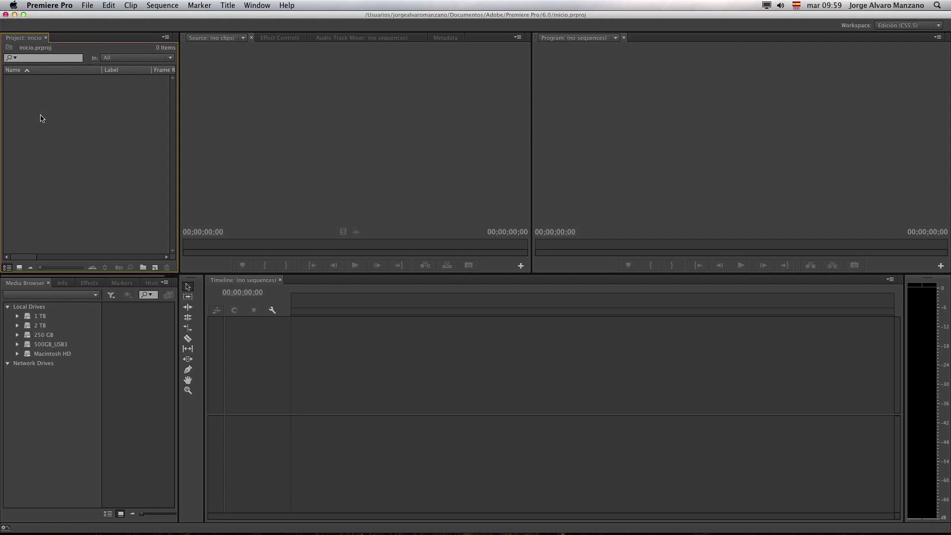
Step: Examine the different ways of adding a new sequence, both from the application's file commands and from the Project panel, without creating one
click(90, 6)
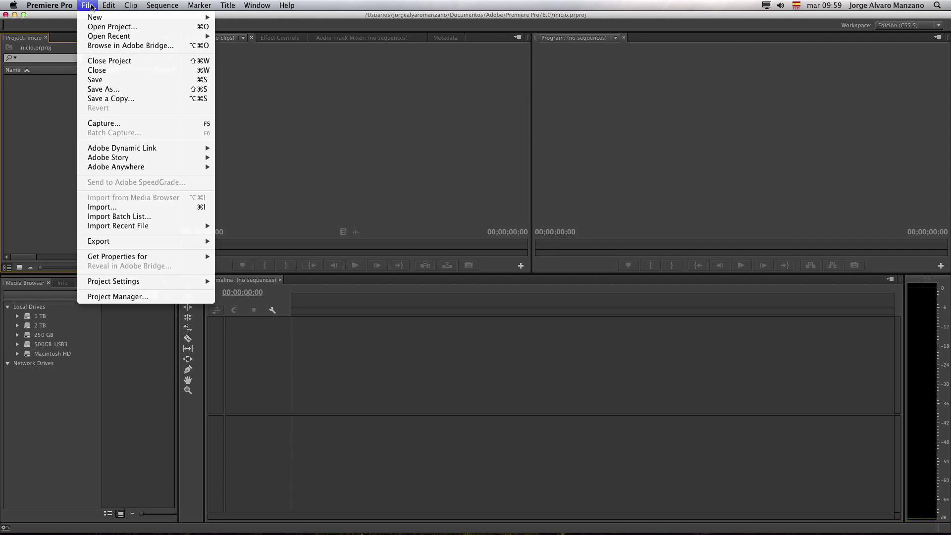
mouse_move(97, 19)
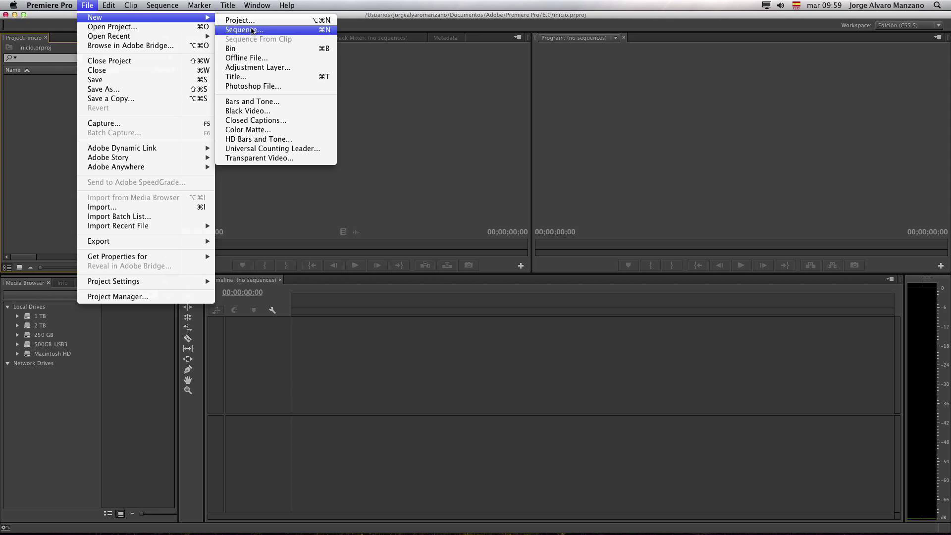
click(273, 31)
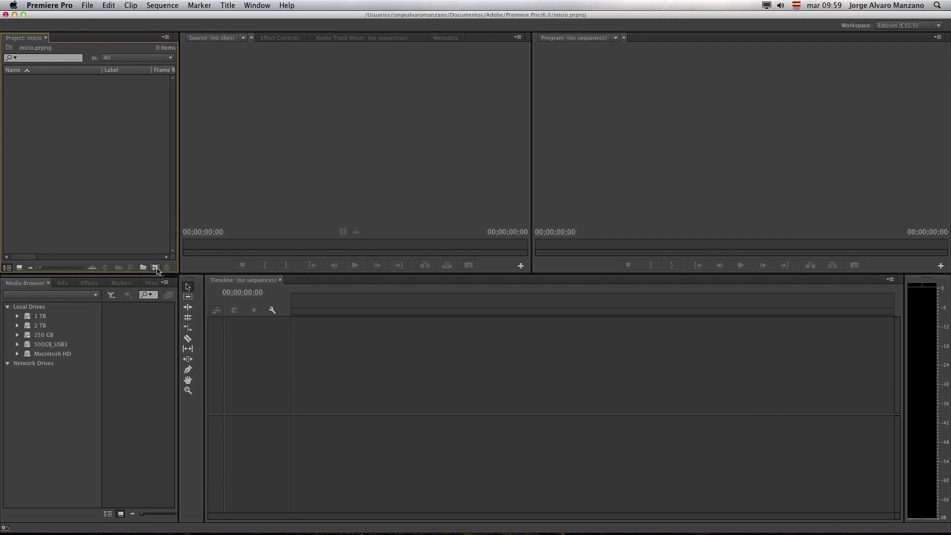
click(156, 268)
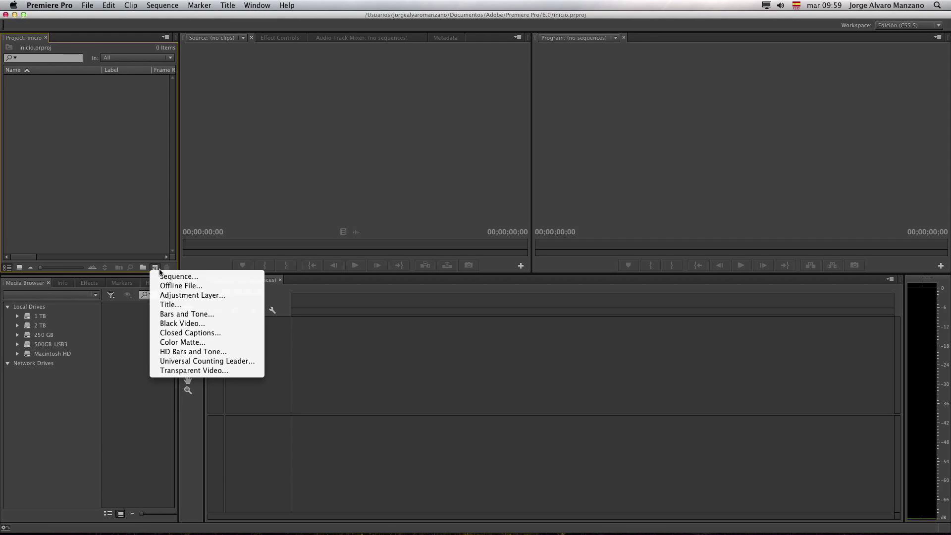
click(89, 163)
right_click(99, 143)
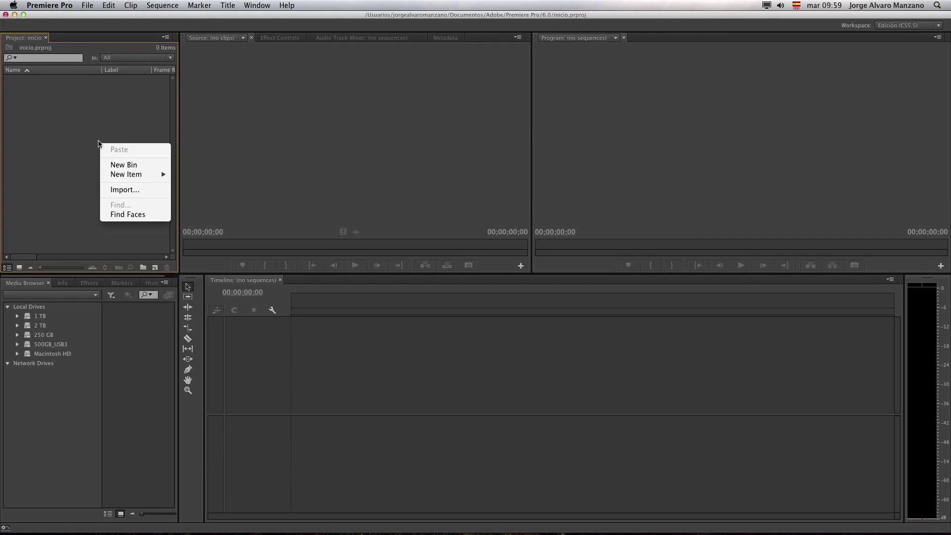
mouse_move(124, 178)
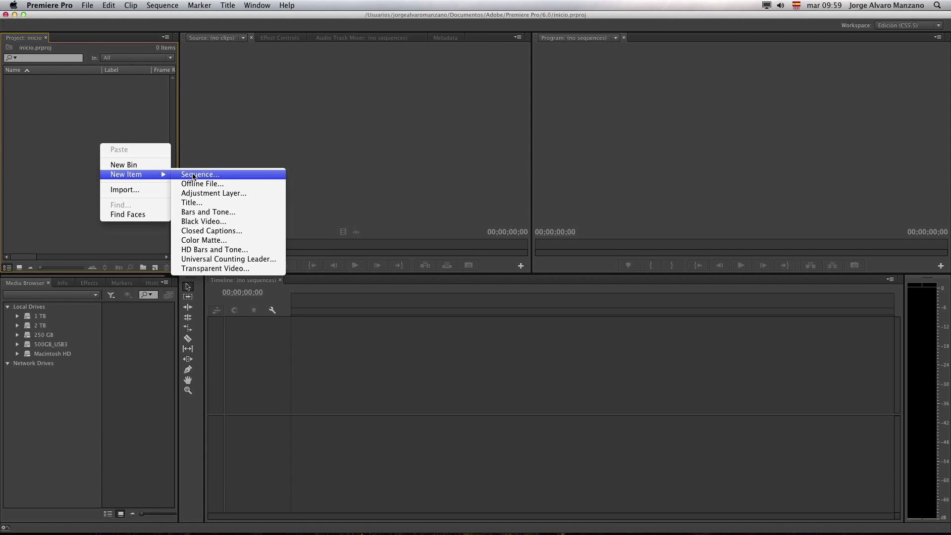
click(72, 171)
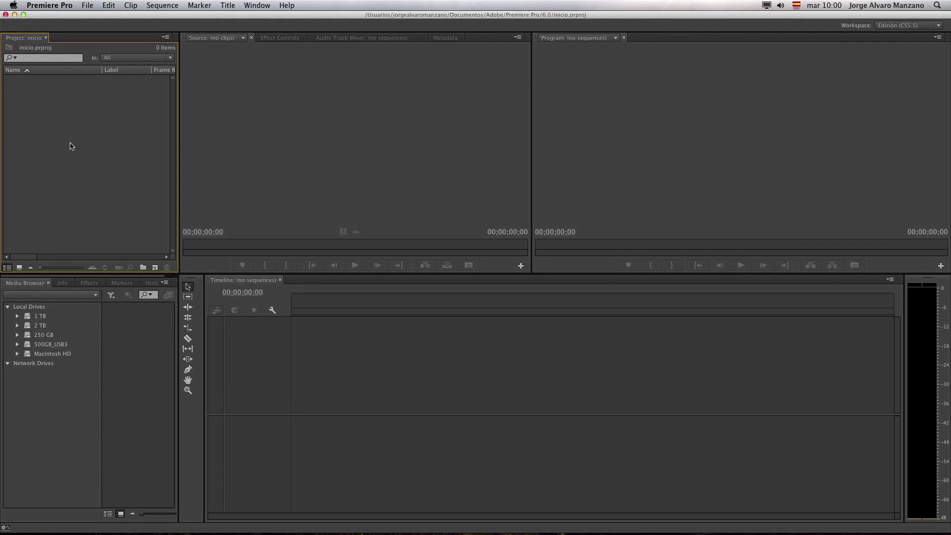
Step: Start a new sequence from the empty area of the Project panel and move its dialog slightly upward
right_click(51, 116)
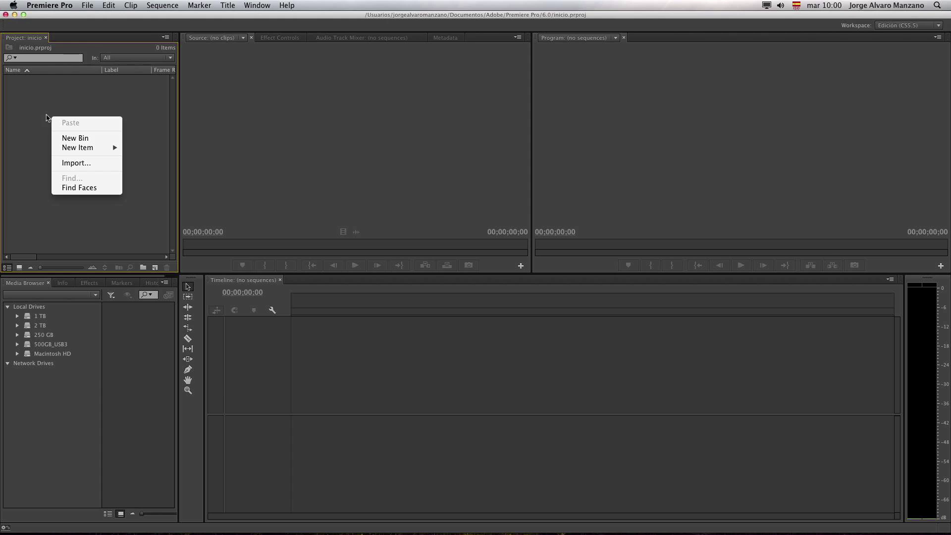
mouse_move(89, 148)
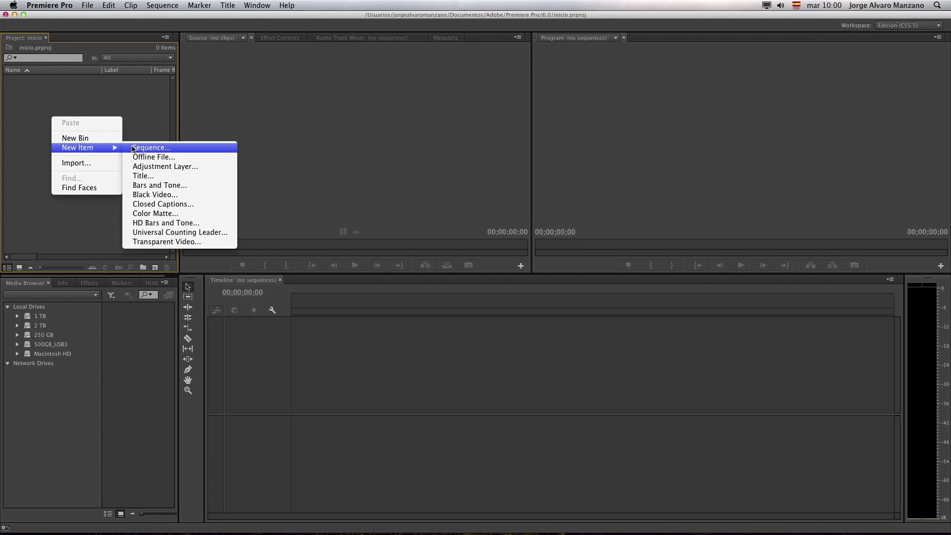
click(151, 149)
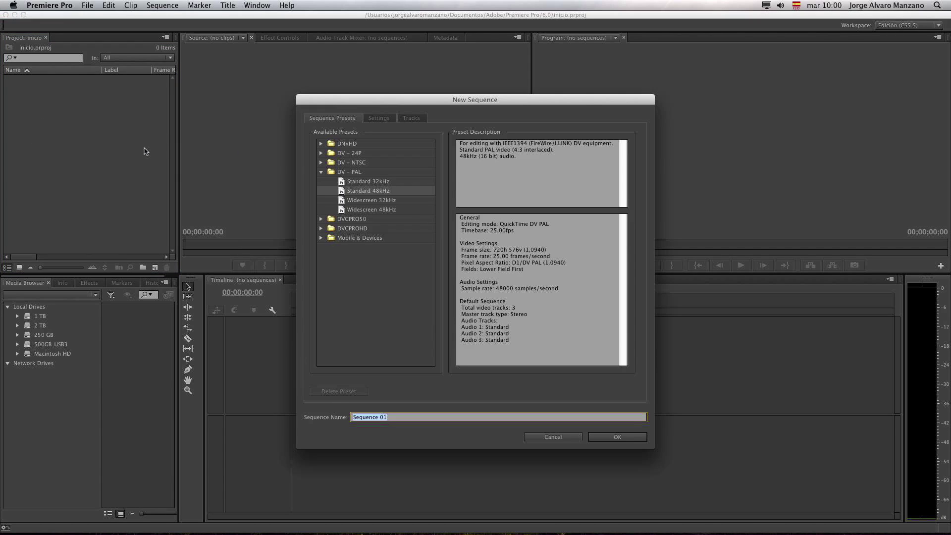
drag(461, 102, 431, 64)
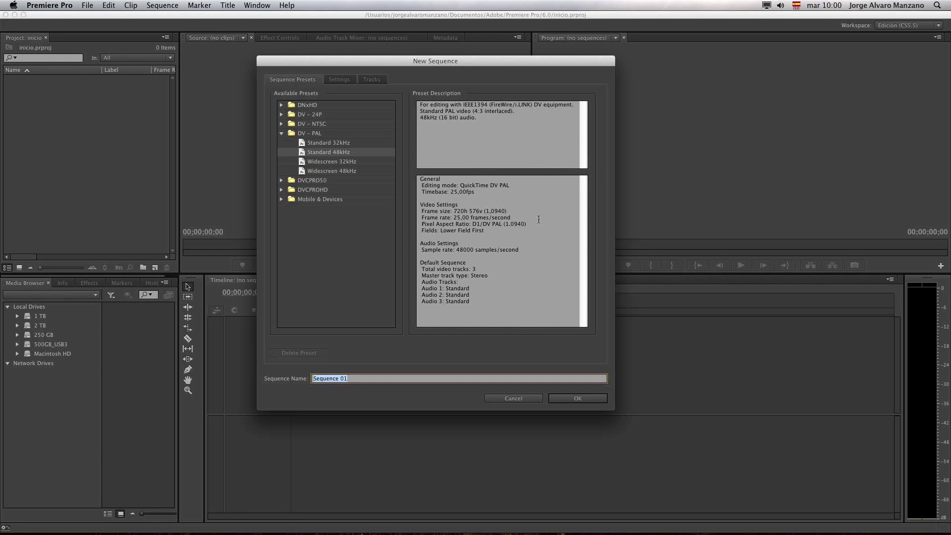
drag(441, 63, 452, 81)
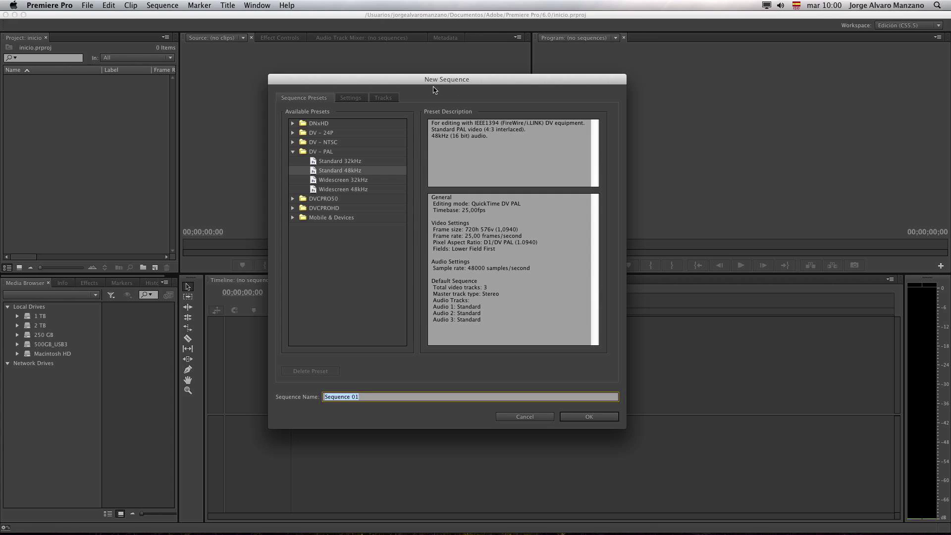
Step: Examine the new sequence's presets, its video and audio settings, and its track options including the audio master types, without changing any
click(358, 101)
click(383, 98)
click(351, 98)
click(303, 98)
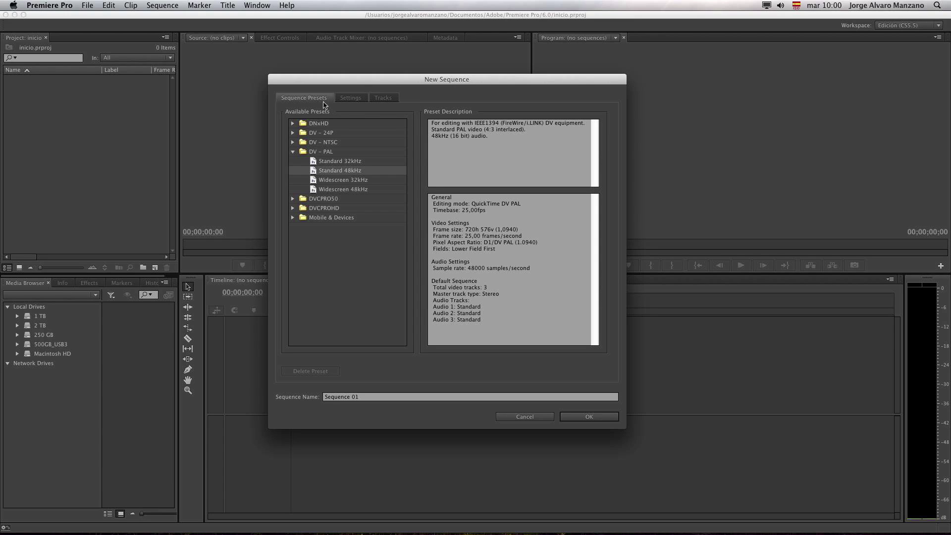
click(355, 98)
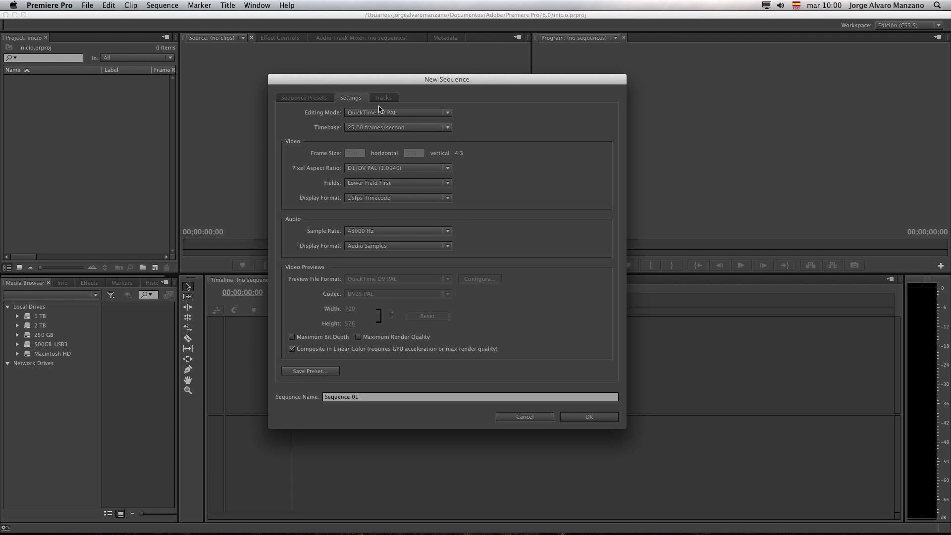
click(381, 98)
click(310, 101)
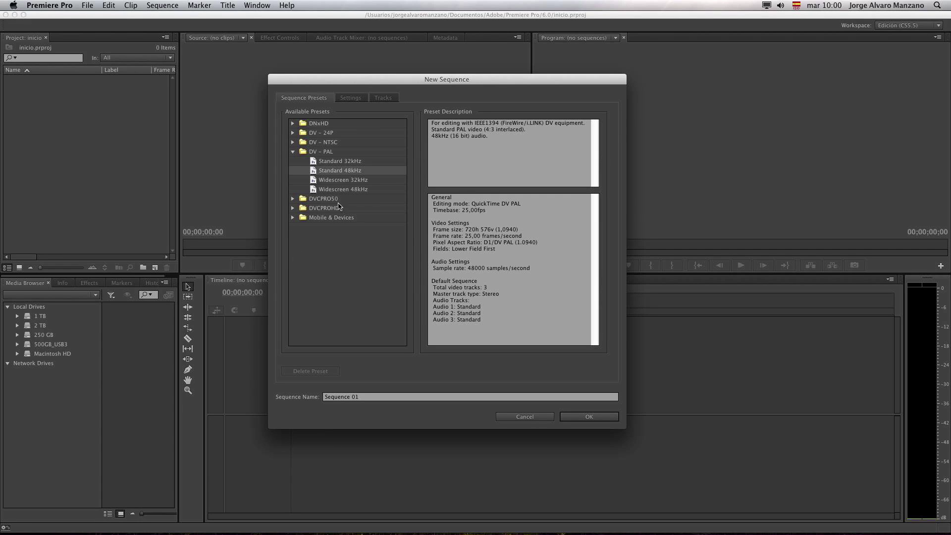
click(353, 101)
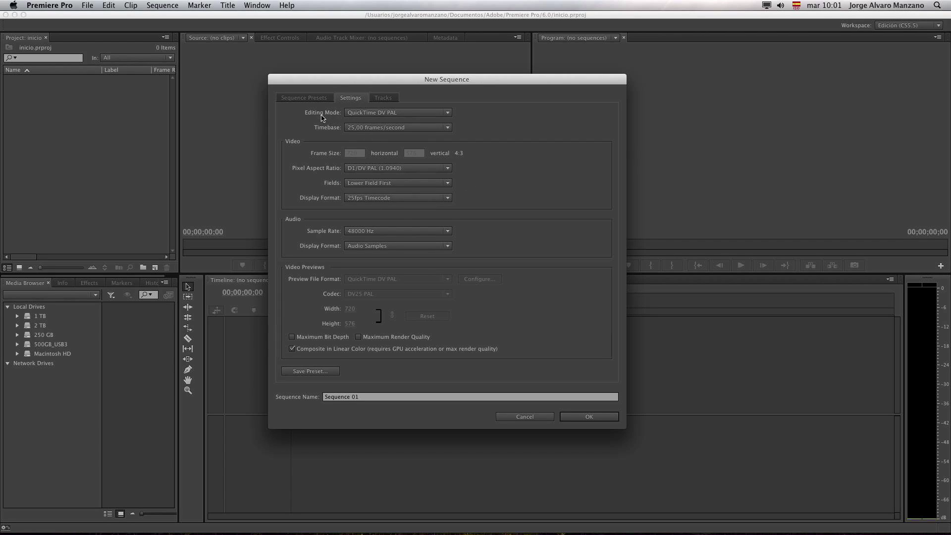
click(383, 98)
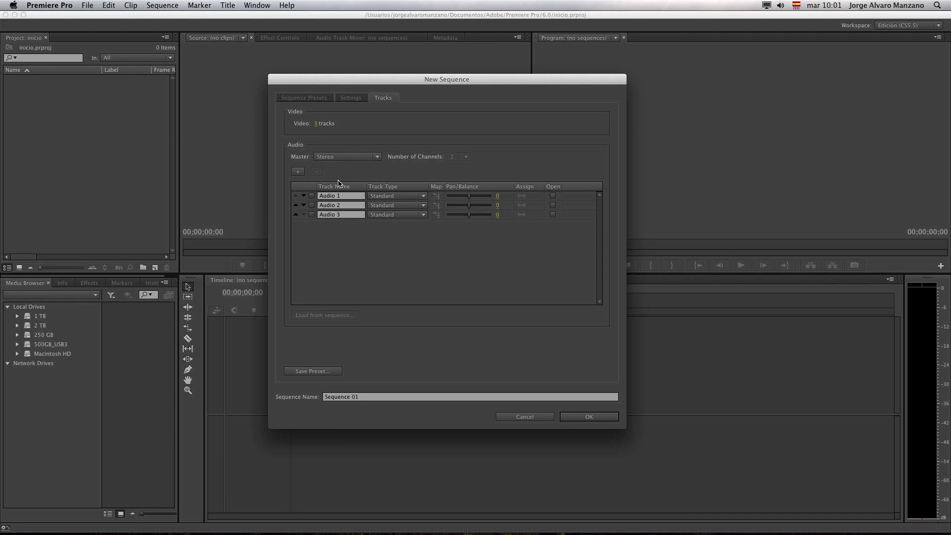
click(360, 158)
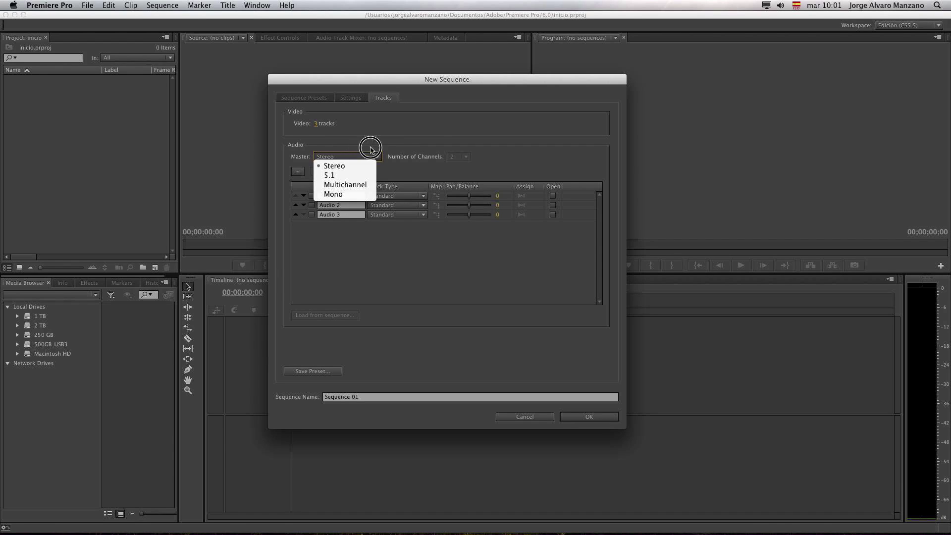
click(433, 133)
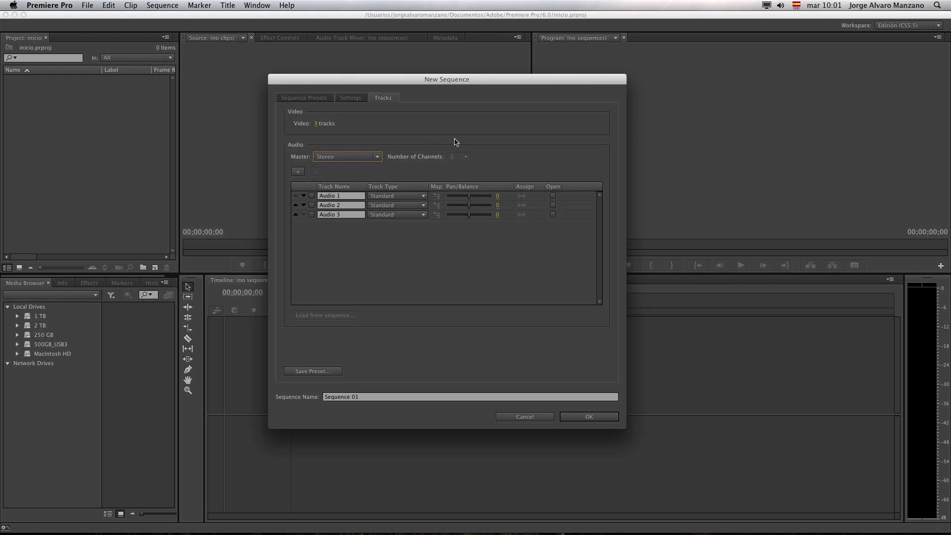
click(317, 99)
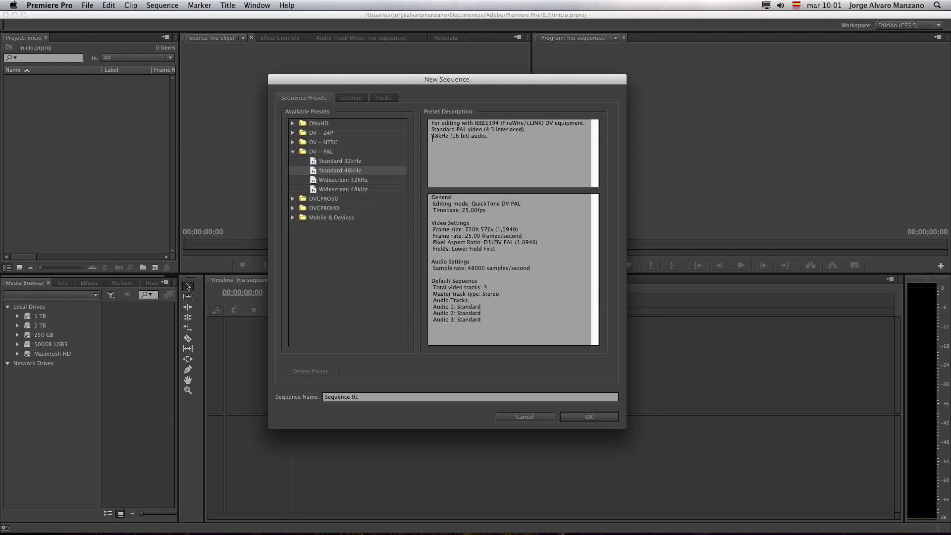
Step: Compare the Standard 48kHz and Standard 32kHz presets of the DV - PAL group
drag(425, 83, 415, 80)
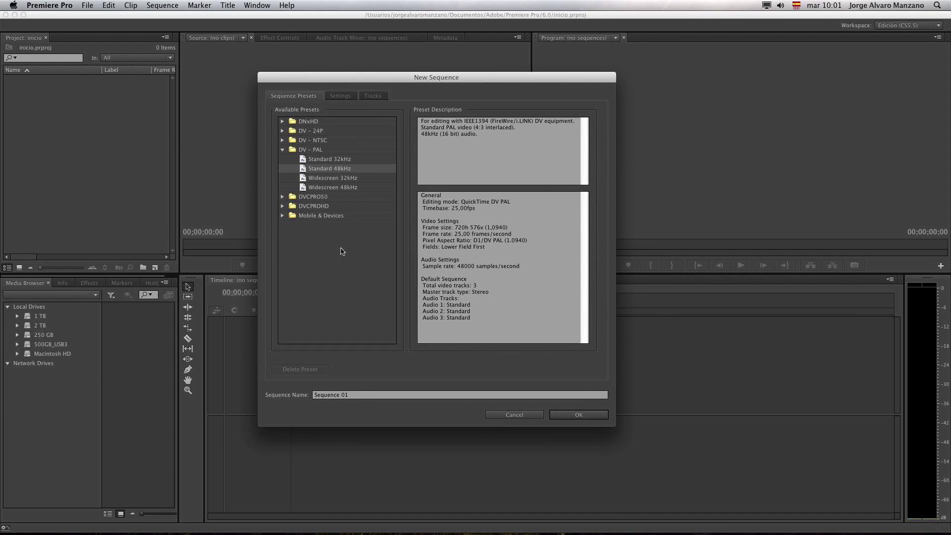
click(355, 395)
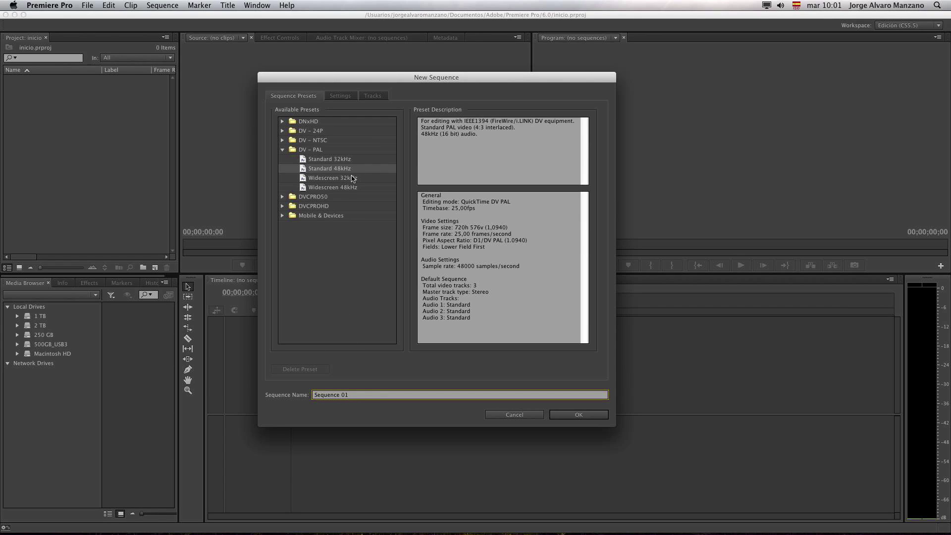
click(335, 265)
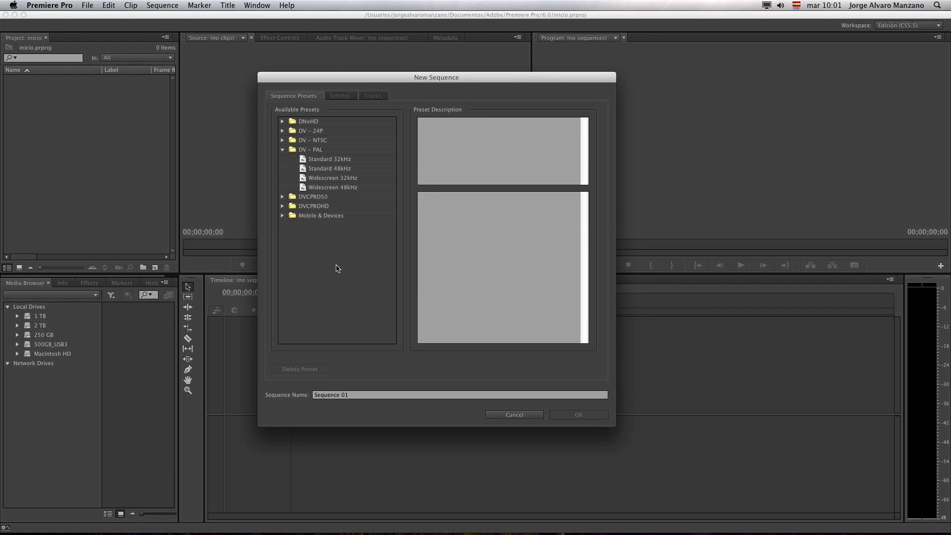
click(345, 170)
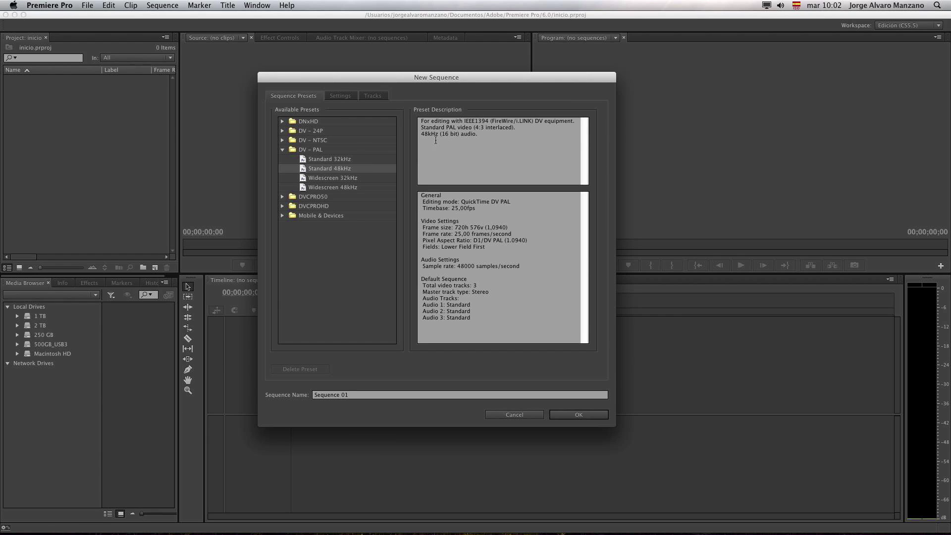
click(319, 160)
Step: Create the sequence with the DV - PAL Widescreen 48kHz preset, keeping the name Sequence 01
click(342, 188)
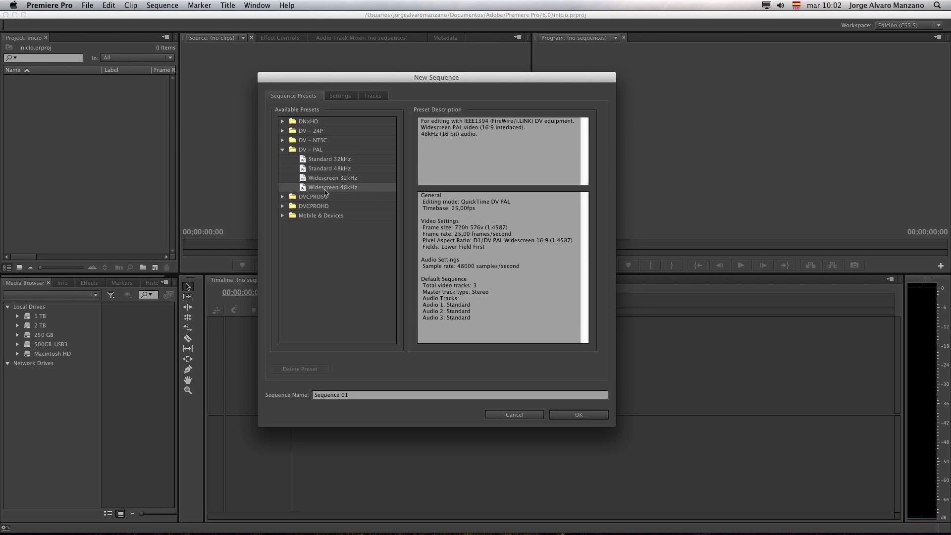
click(452, 227)
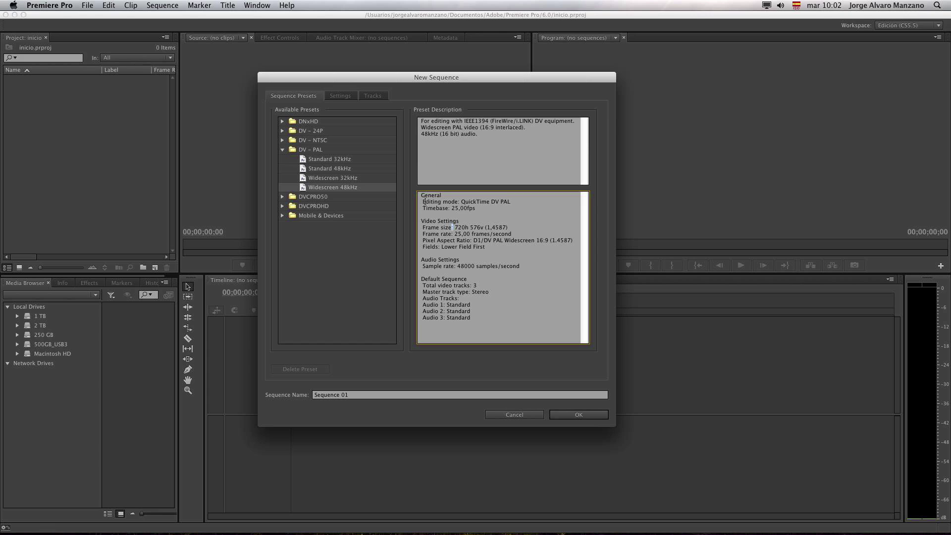
drag(439, 83, 447, 84)
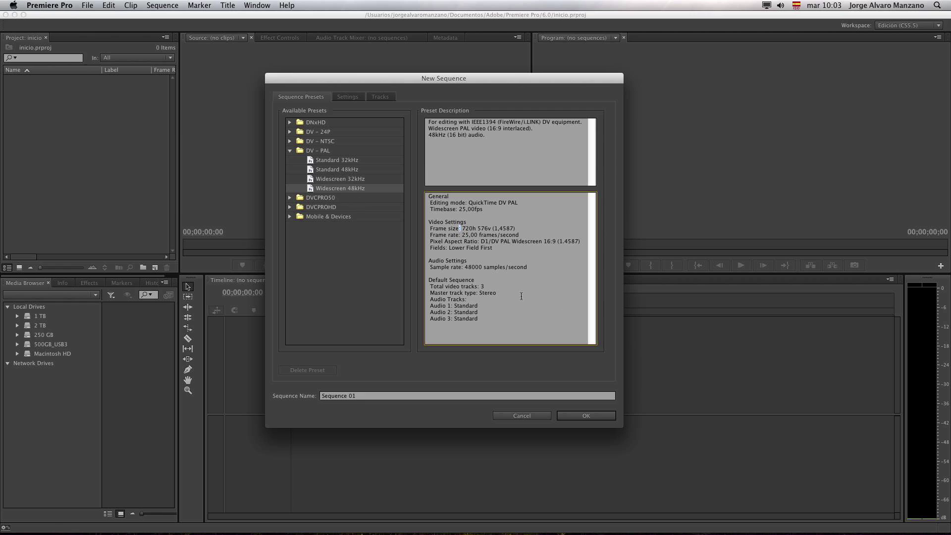
drag(453, 78, 458, 63)
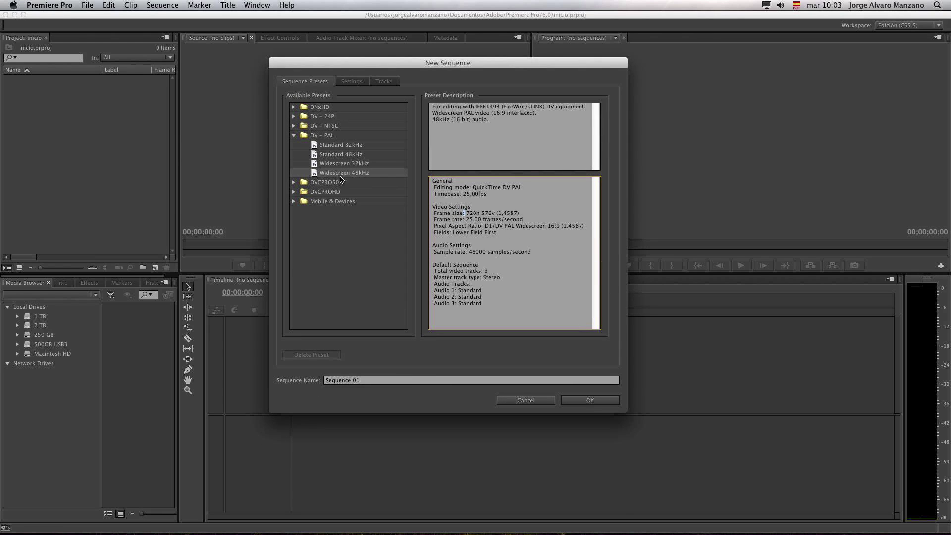
click(591, 400)
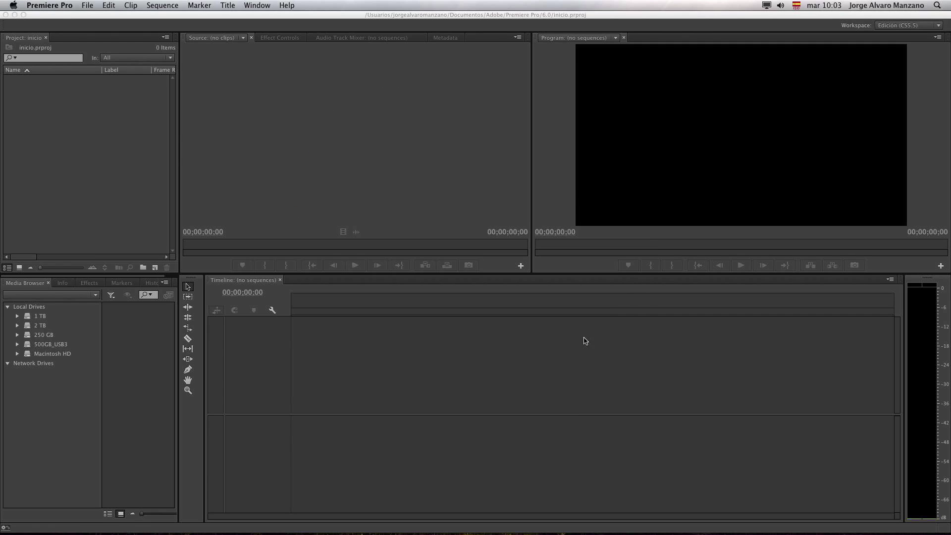
click(37, 108)
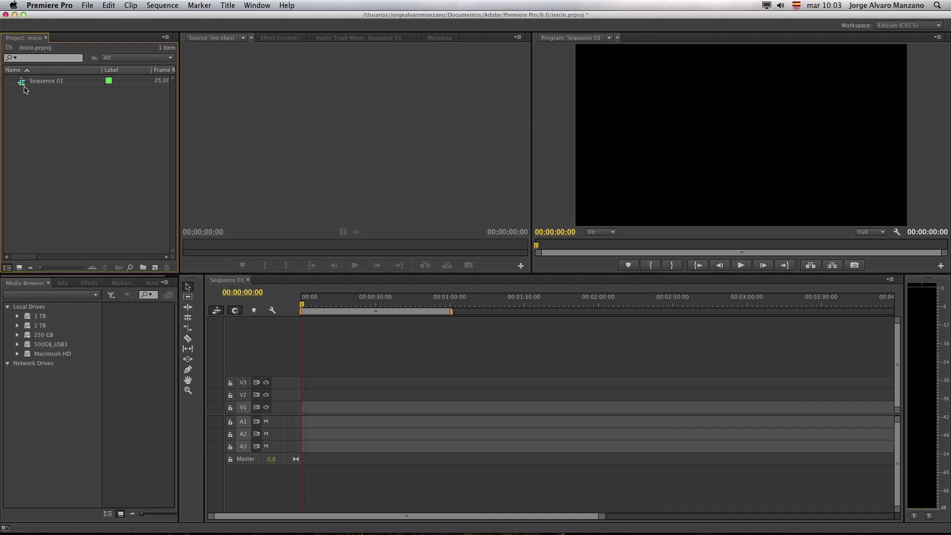
click(38, 85)
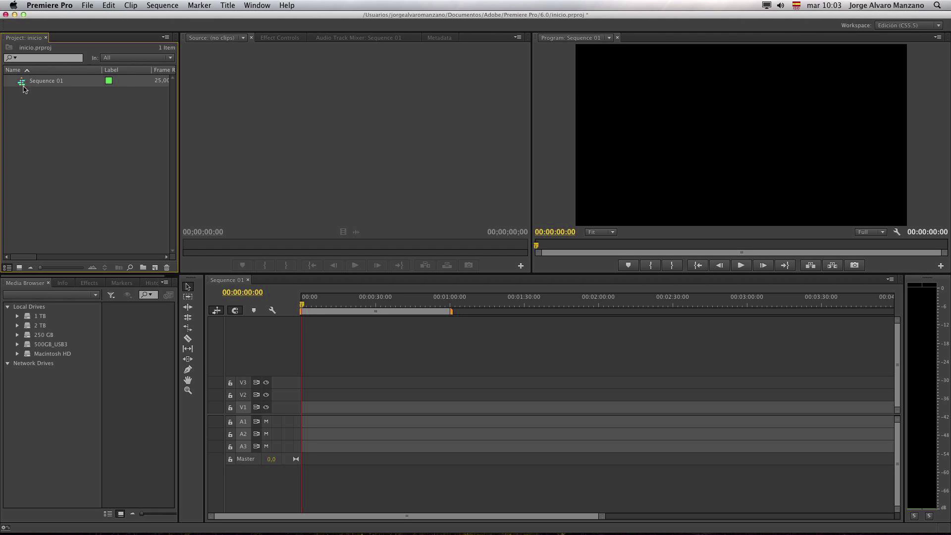
mouse_move(40, 268)
mouse_down()
mouse_move(95, 270)
mouse_move(29, 268)
mouse_up()
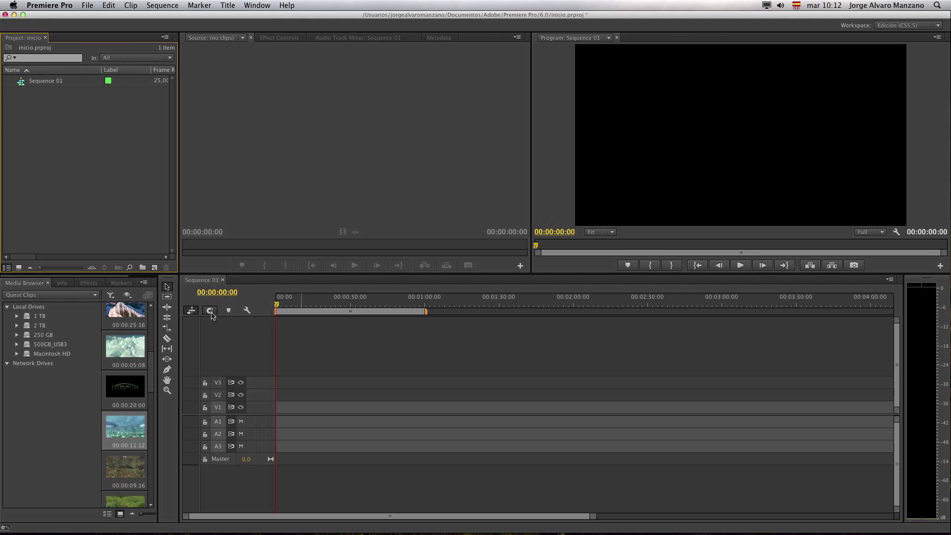
drag(275, 311, 243, 309)
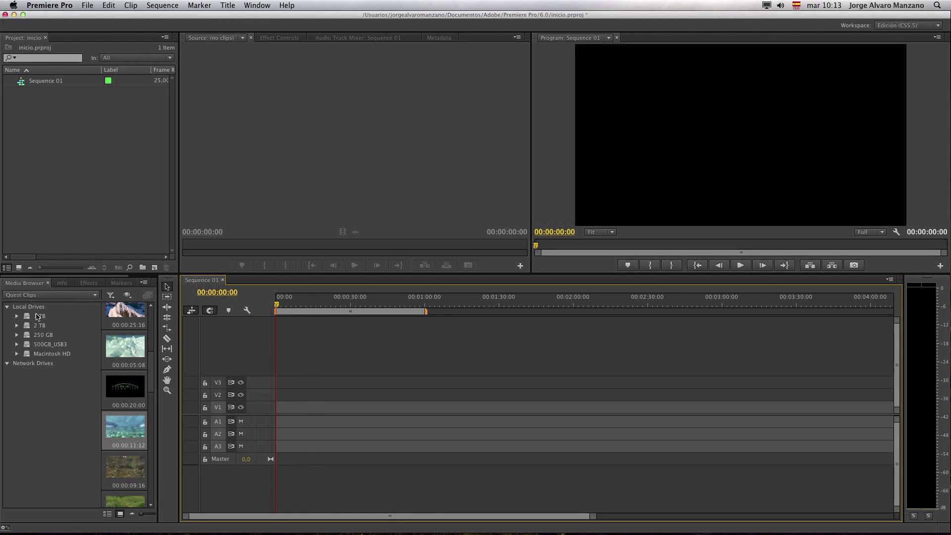
click(24, 283)
click(117, 141)
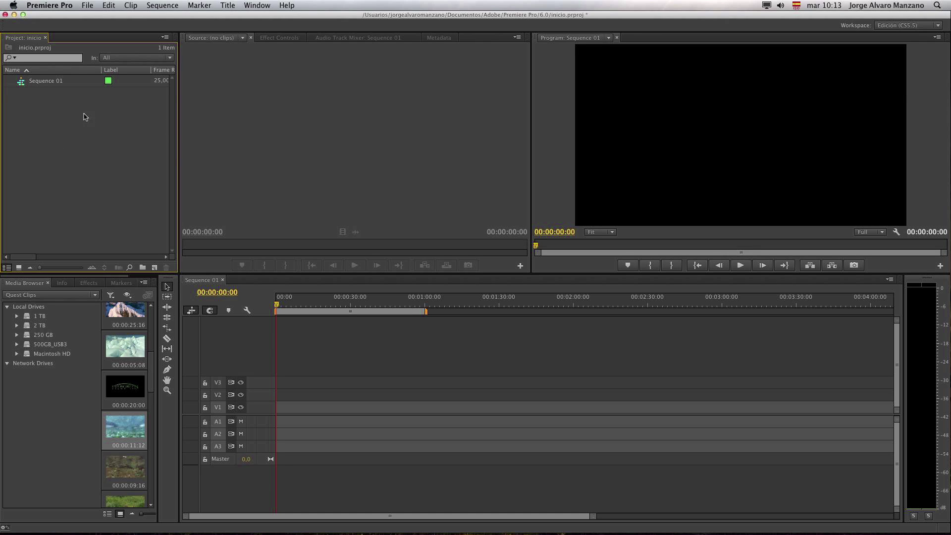
Step: Examine the file import commands and the Import dialog, closing it without importing anything
click(86, 5)
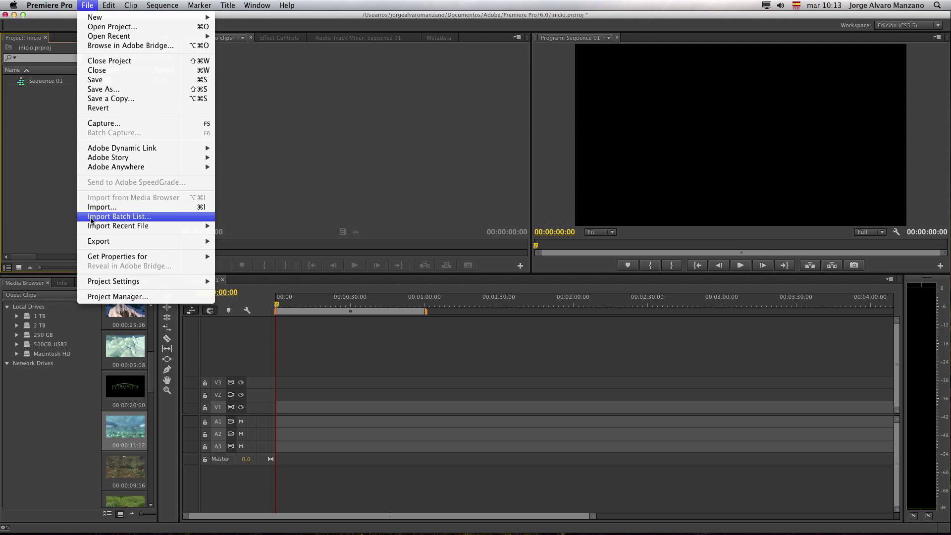
click(35, 146)
right_click(52, 143)
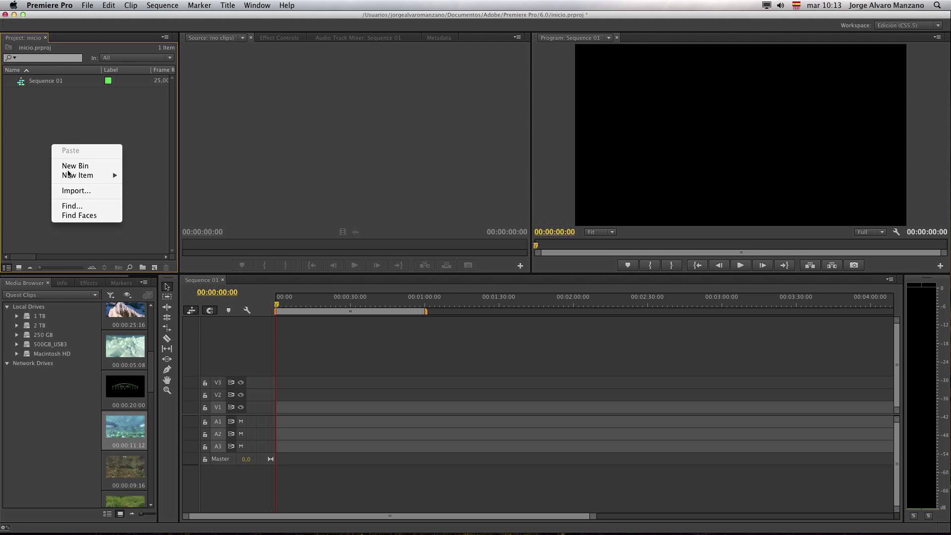
click(22, 168)
click(56, 137)
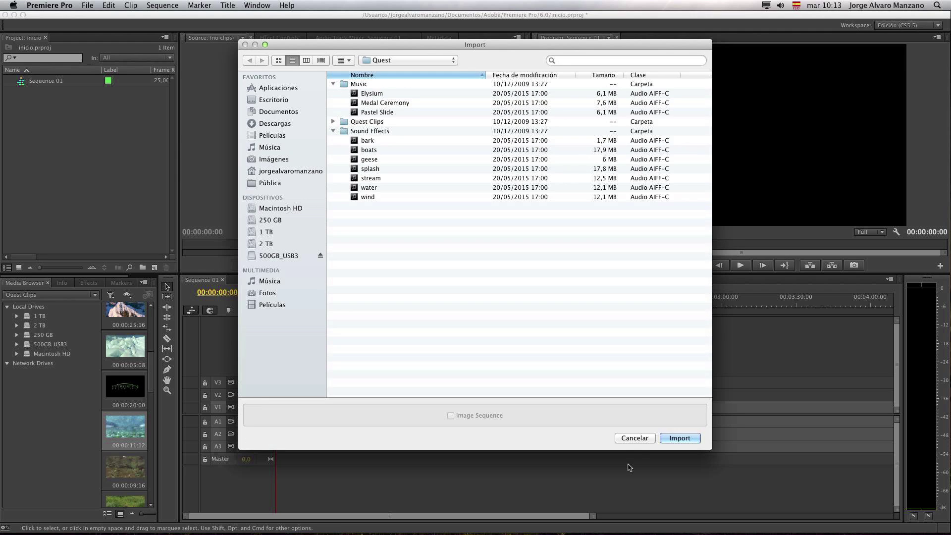
click(634, 438)
Step: Look through the folder tree of the 500GB_USB3 drive in the Media Browser and collapse it again
click(25, 283)
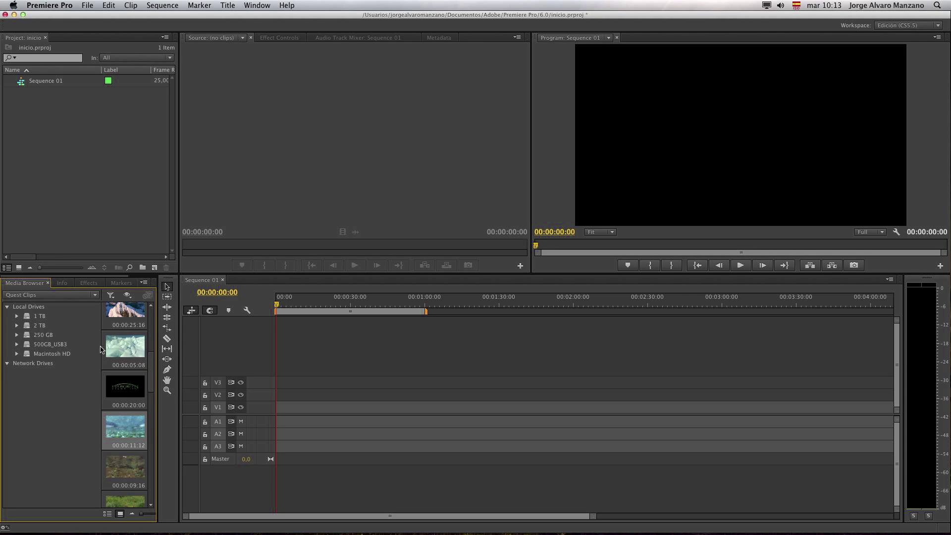
click(16, 344)
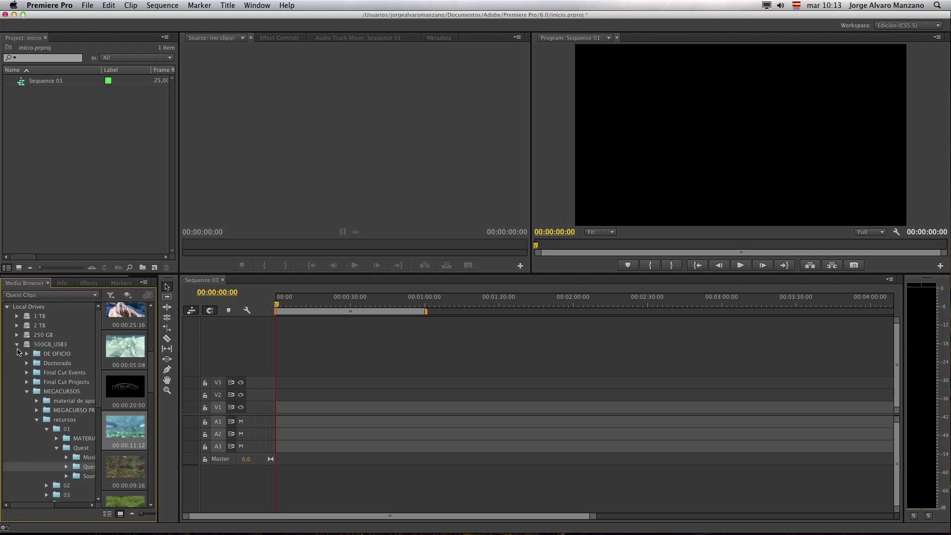
scroll(84, 376, down, 3)
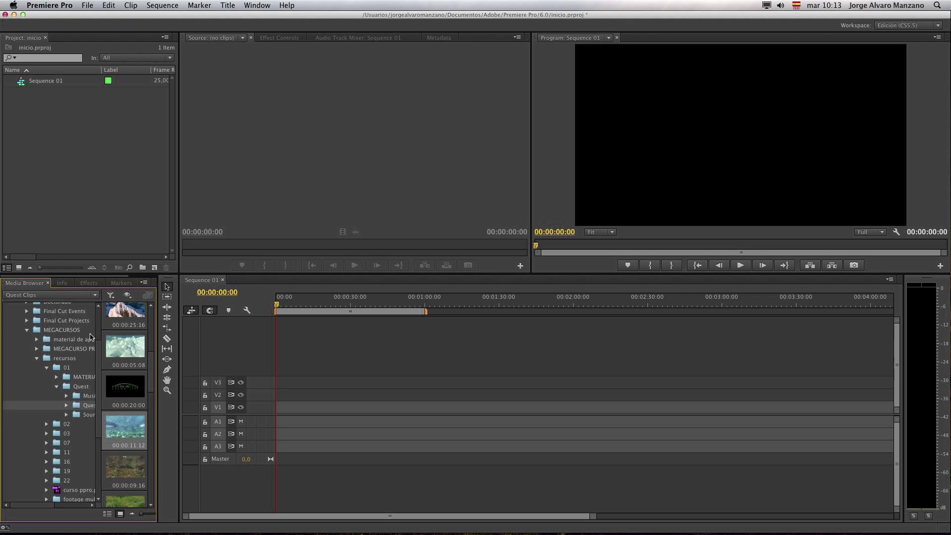
scroll(99, 327, up, 5)
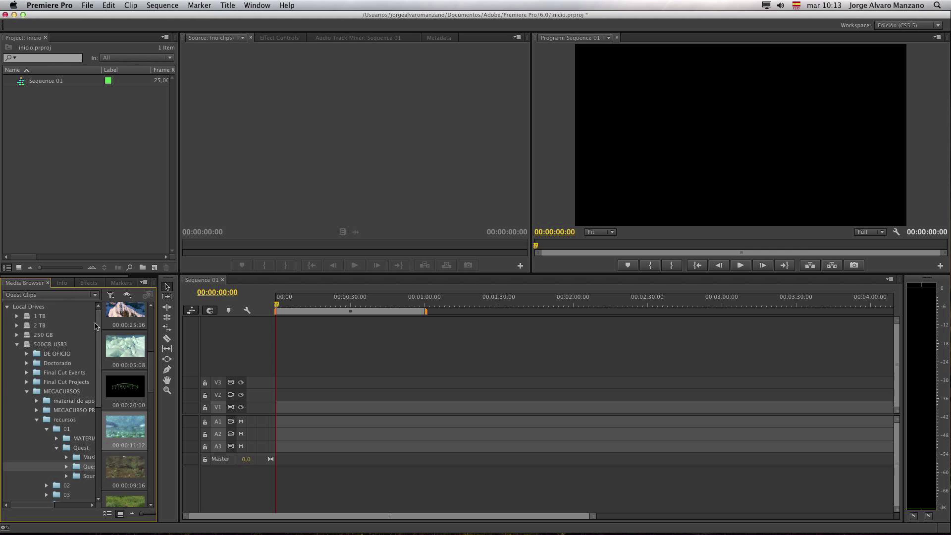
click(16, 344)
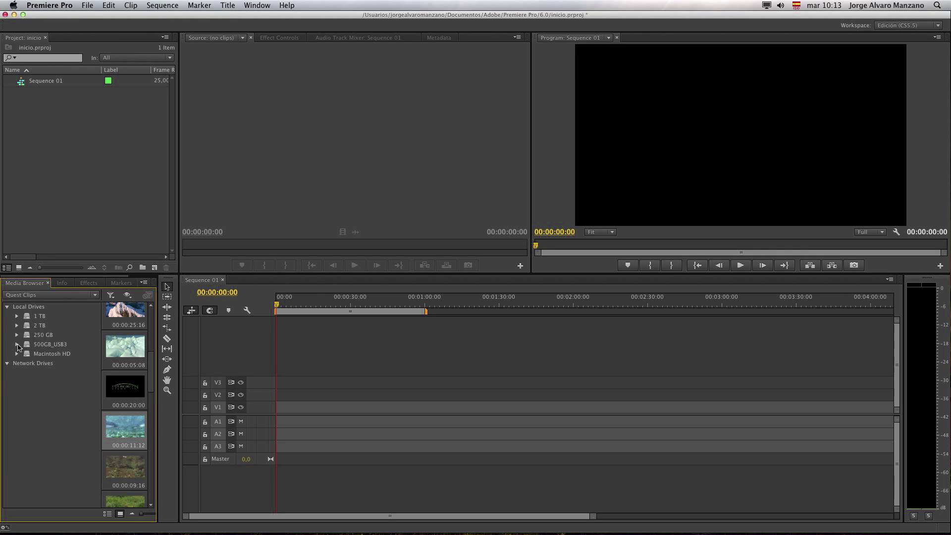
Step: Browse the Media Browser to 500GB_USB3 > MEGACURSOS > recursos > 01 > Quest and show the contents of Quest Clips
click(16, 344)
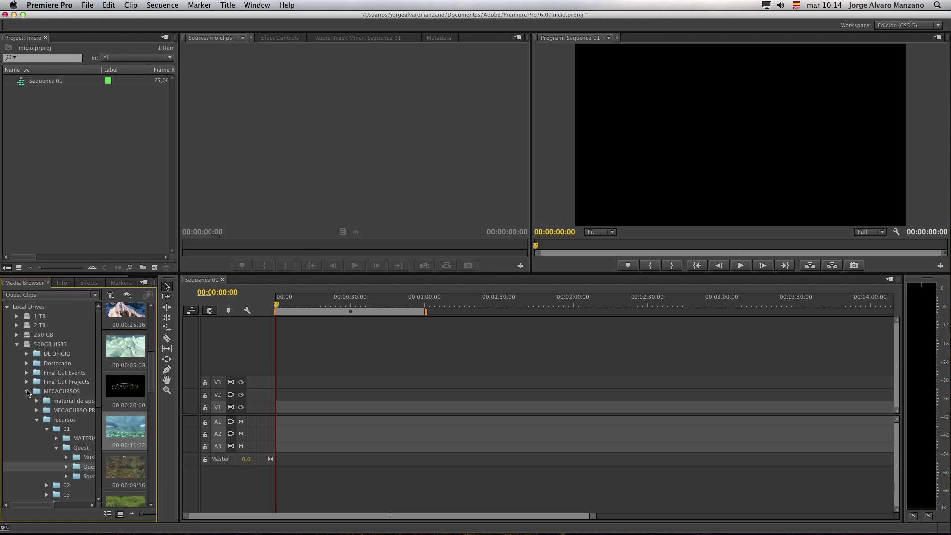
click(27, 391)
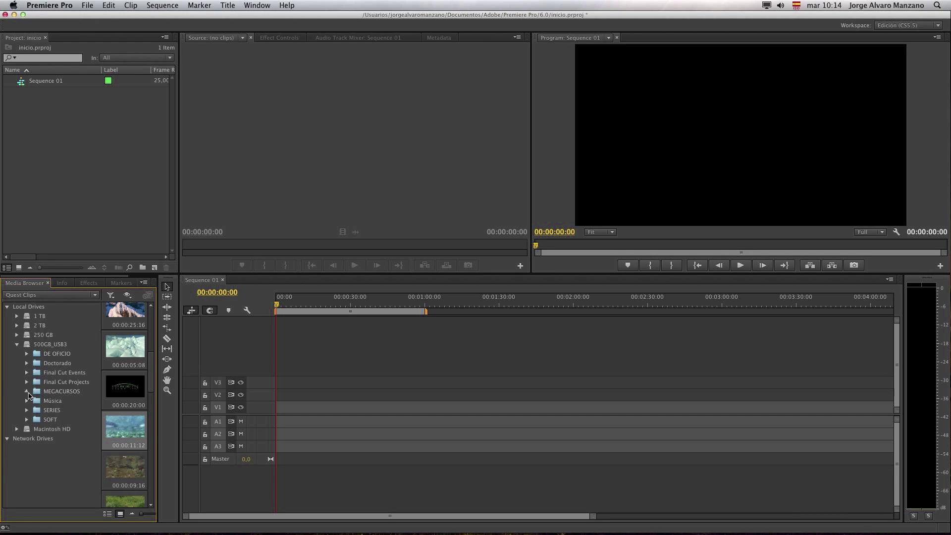
click(28, 391)
click(62, 420)
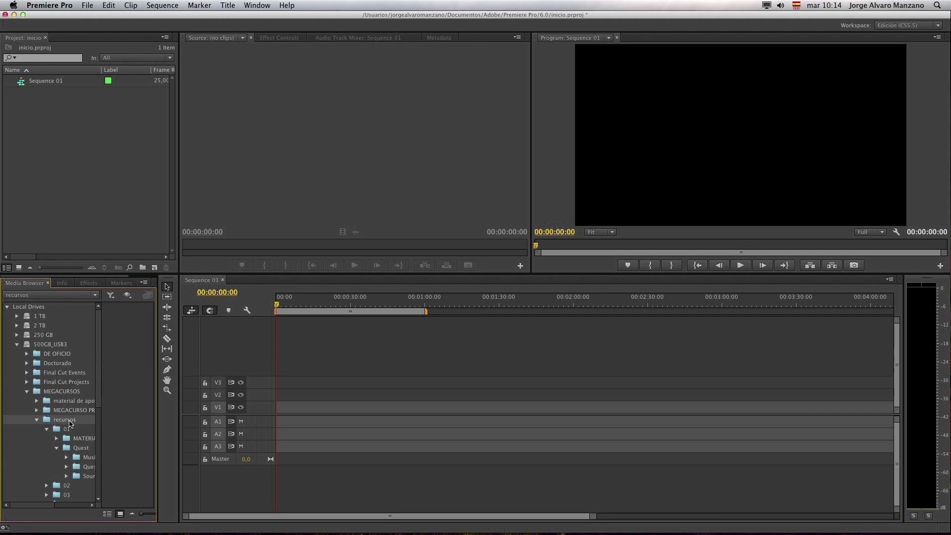
scroll(97, 392, down, 2)
click(80, 413)
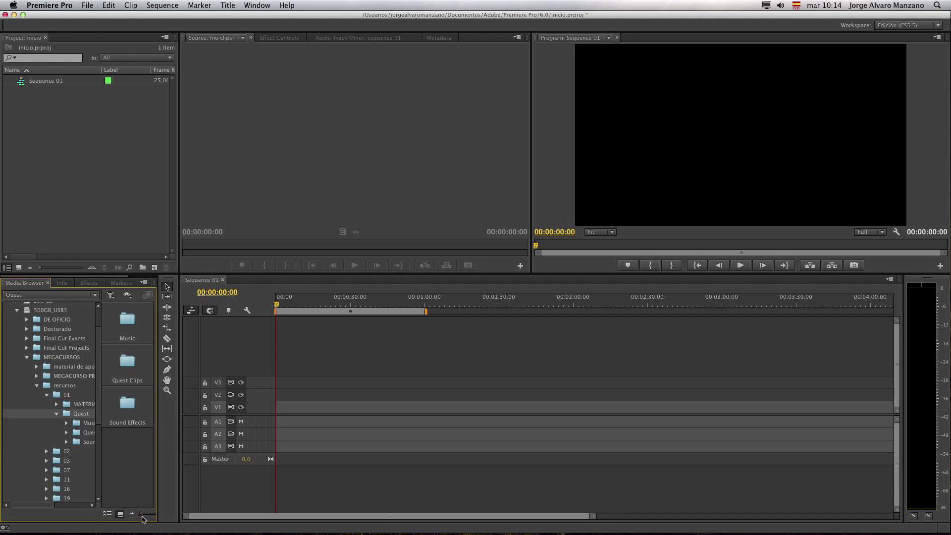
click(89, 432)
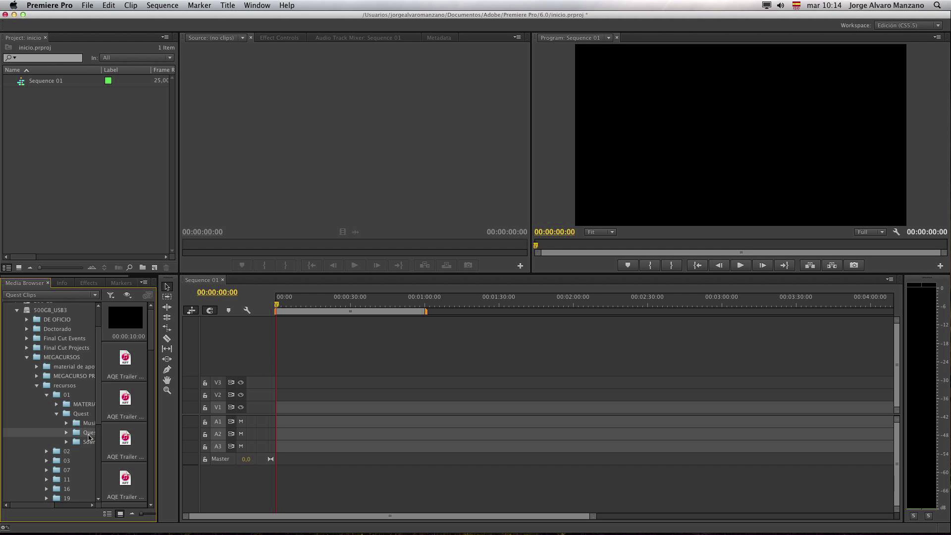
Step: Widen the Media Browser panel until the Quest Clips thumbnails fit in five columns
drag(157, 416, 268, 416)
drag(398, 416, 562, 413)
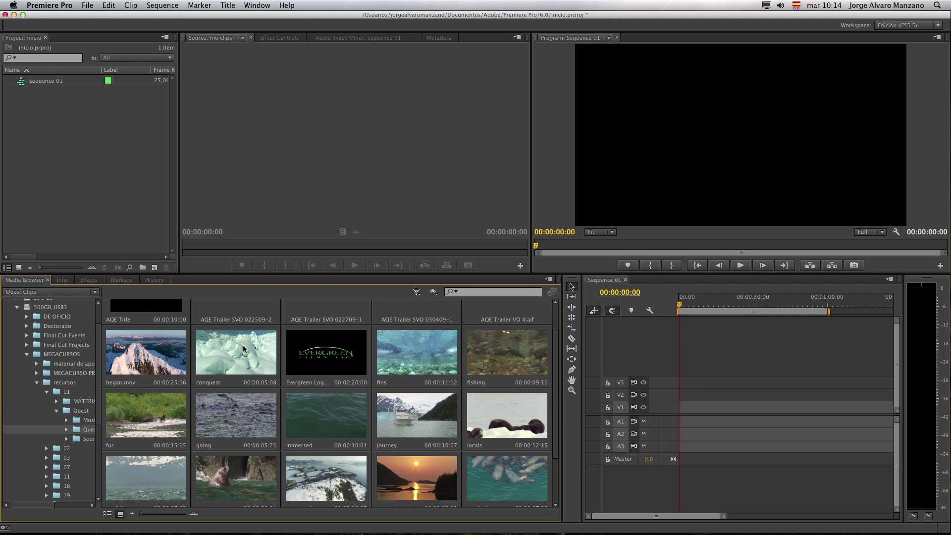
click(572, 318)
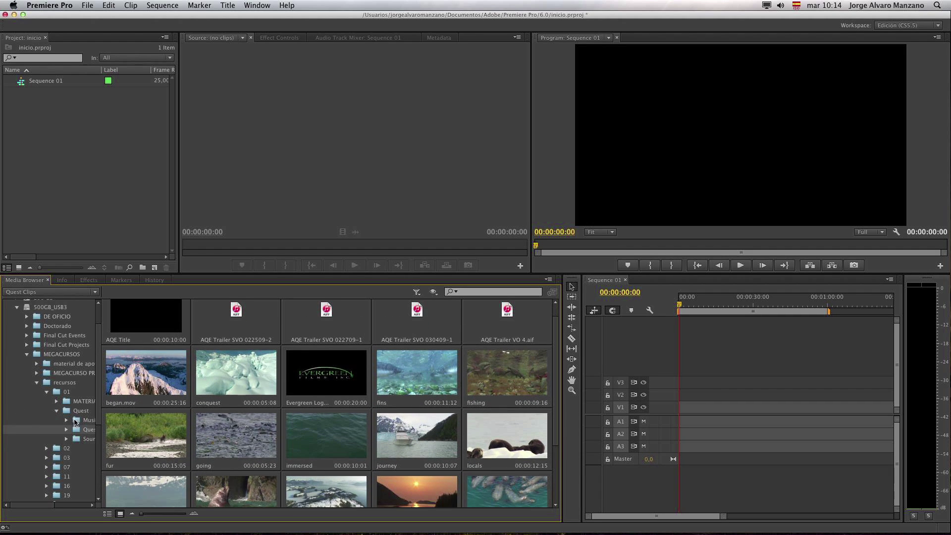
Step: Scrub and play the began.mov thumbnail in the Media Browser, and select the fins clip for previewing
click(119, 397)
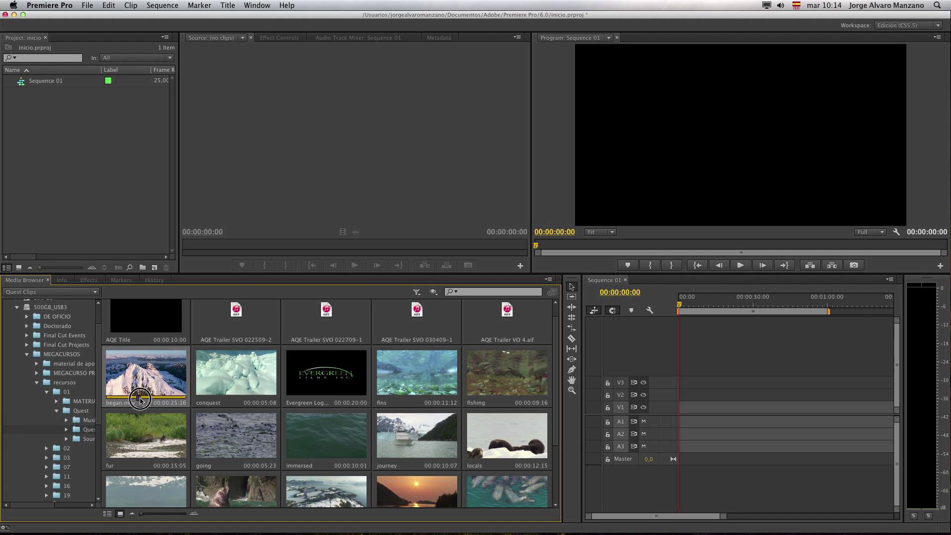
mouse_move(135, 400)
mouse_down()
mouse_move(164, 399)
mouse_move(133, 397)
mouse_move(142, 399)
mouse_up()
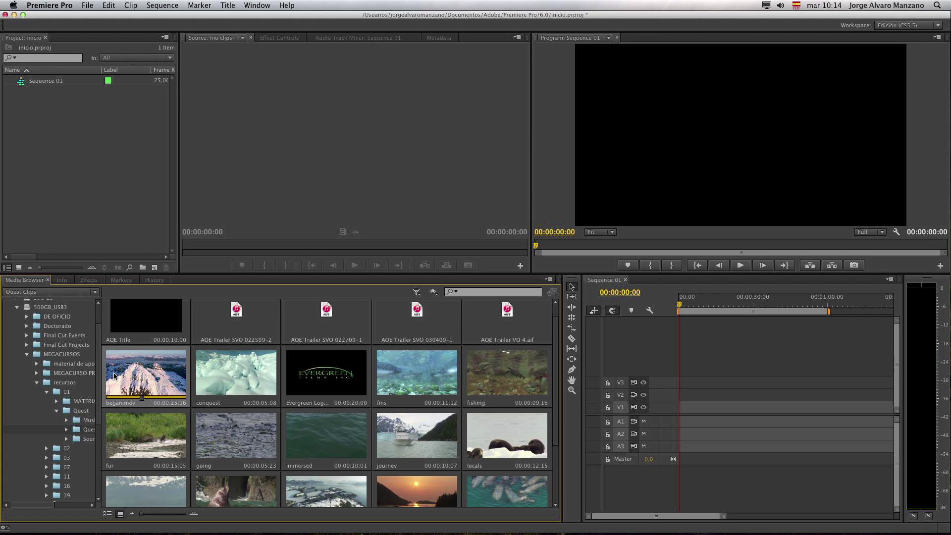
key(space)
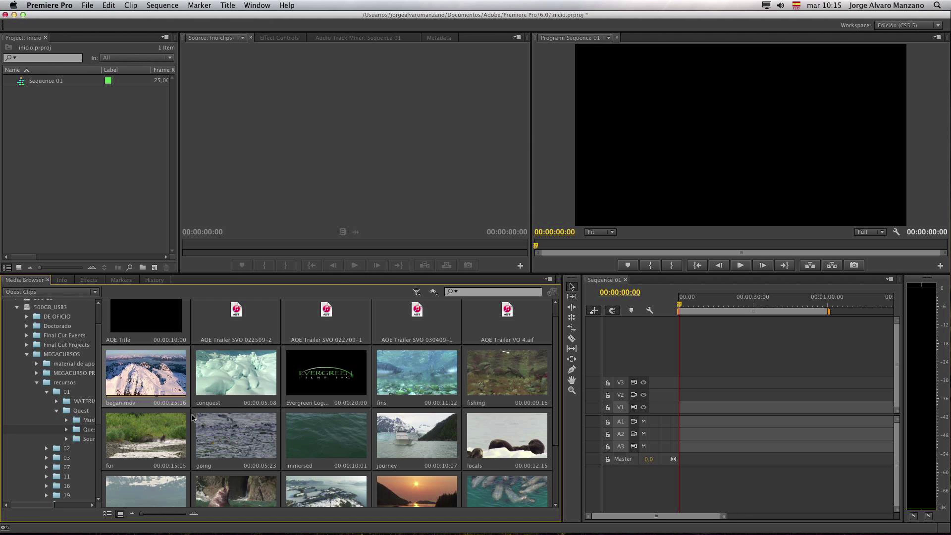
click(418, 385)
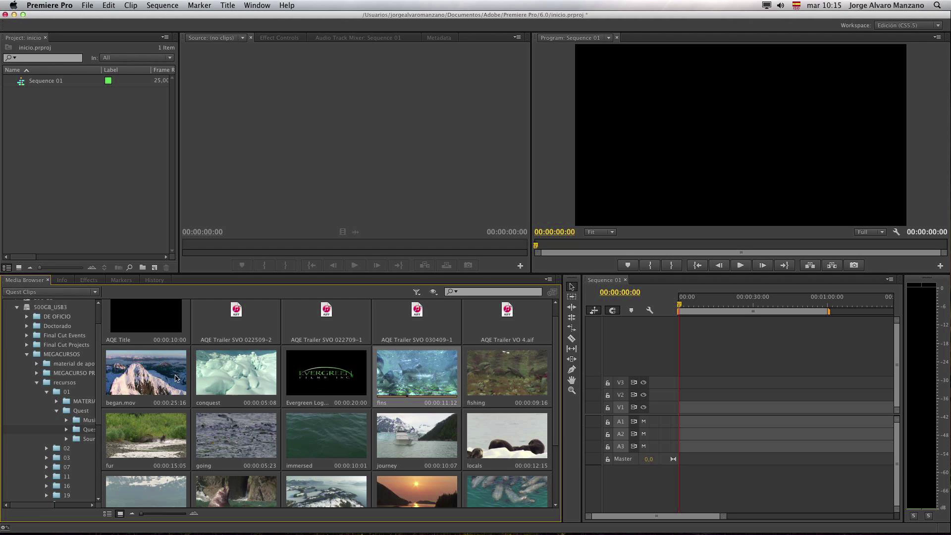
Step: Load the conquest clip from the Media Browser into the Source monitor and play it through
click(242, 383)
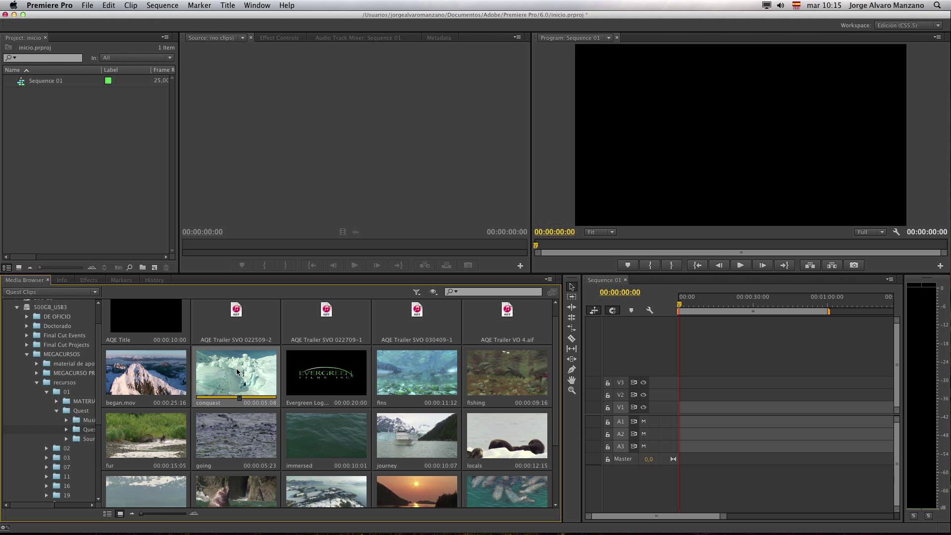
double_click(233, 374)
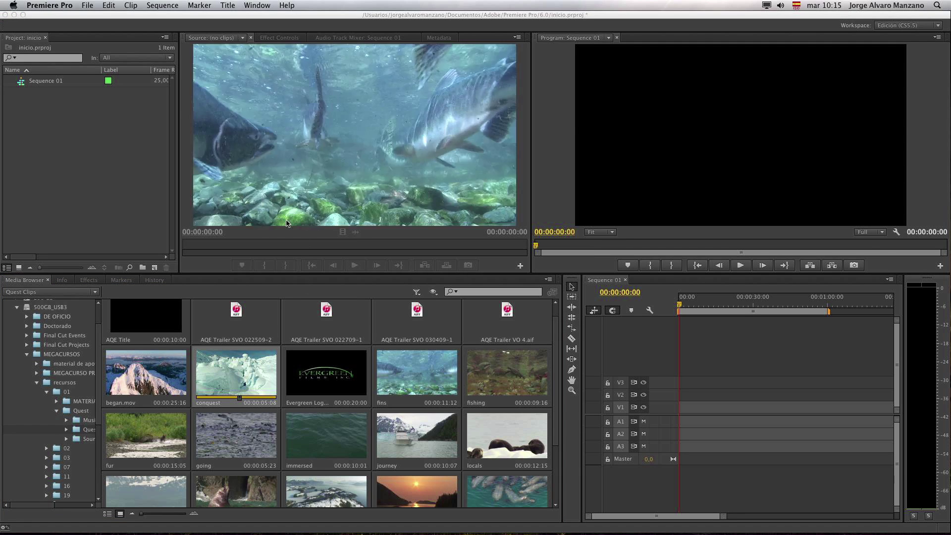
click(360, 268)
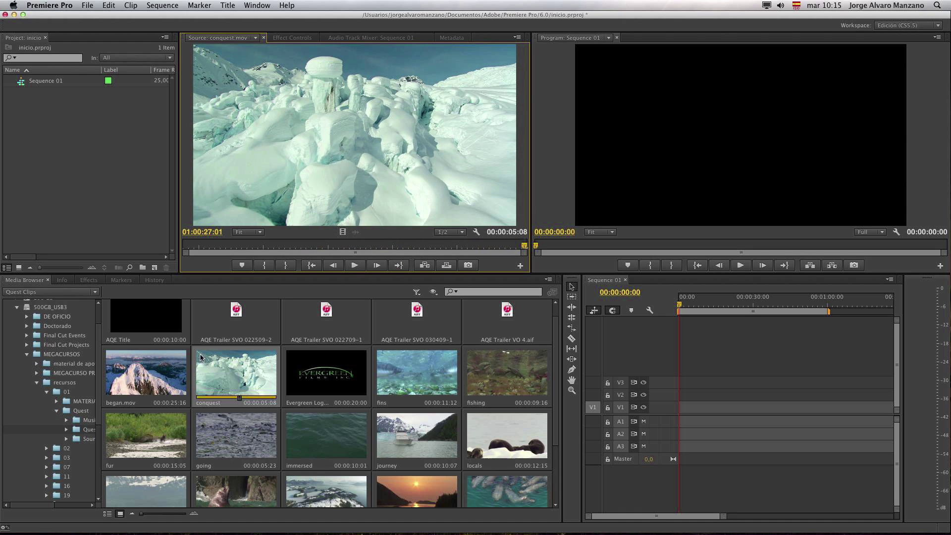
Step: Import the began.mov clip from the Media Browser into the Project panel
drag(557, 357, 534, 442)
scroll(534, 442, up, 5)
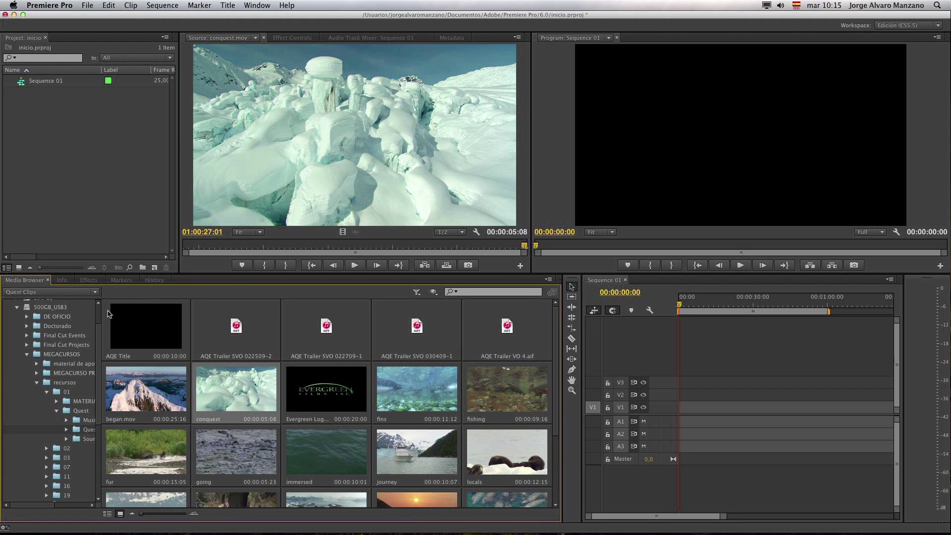
click(46, 124)
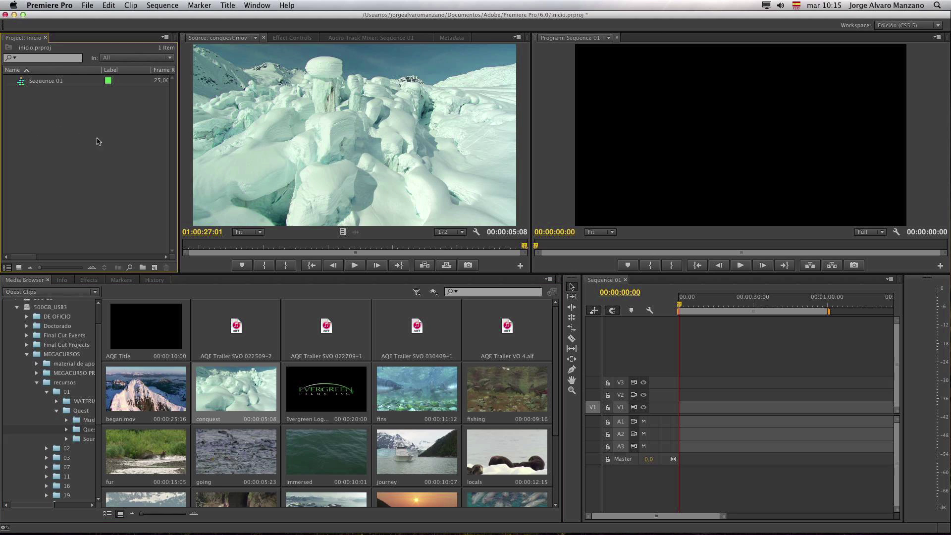
click(103, 313)
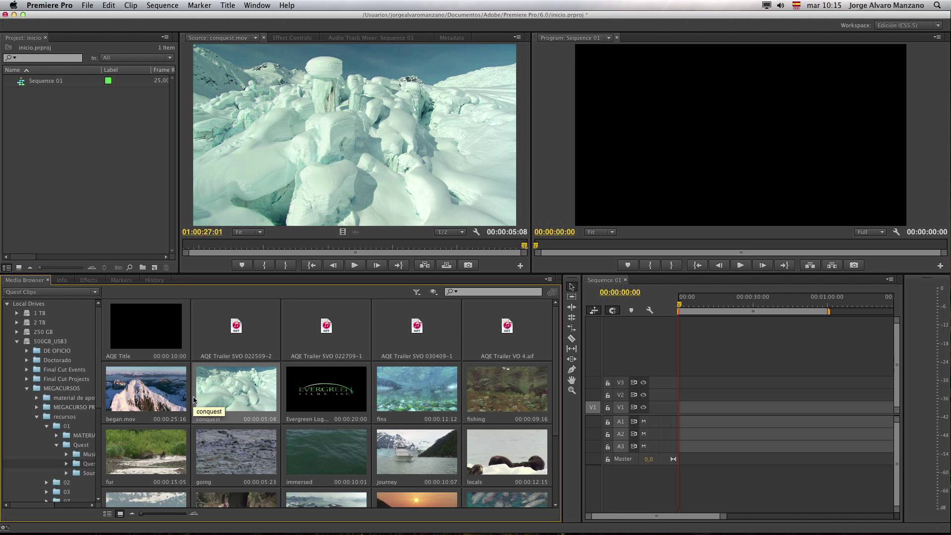
click(148, 396)
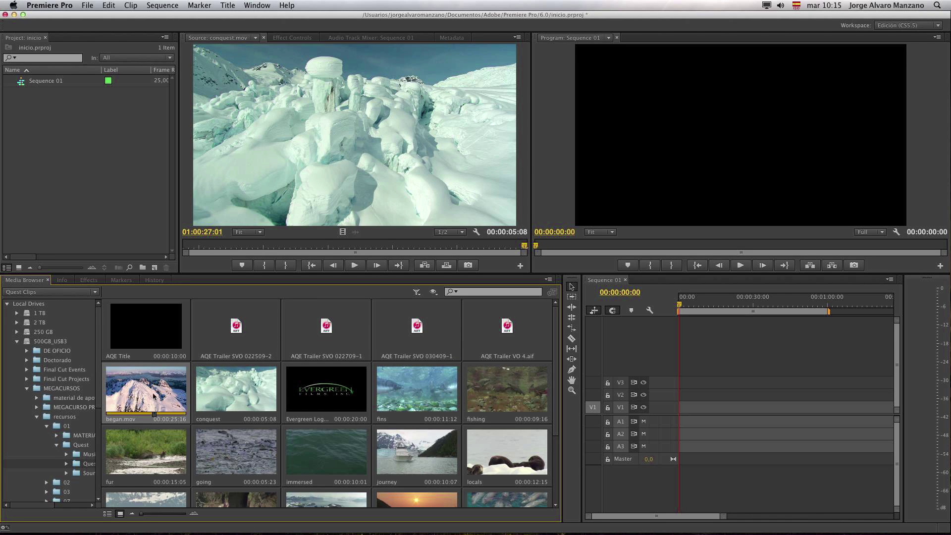
drag(140, 365, 96, 148)
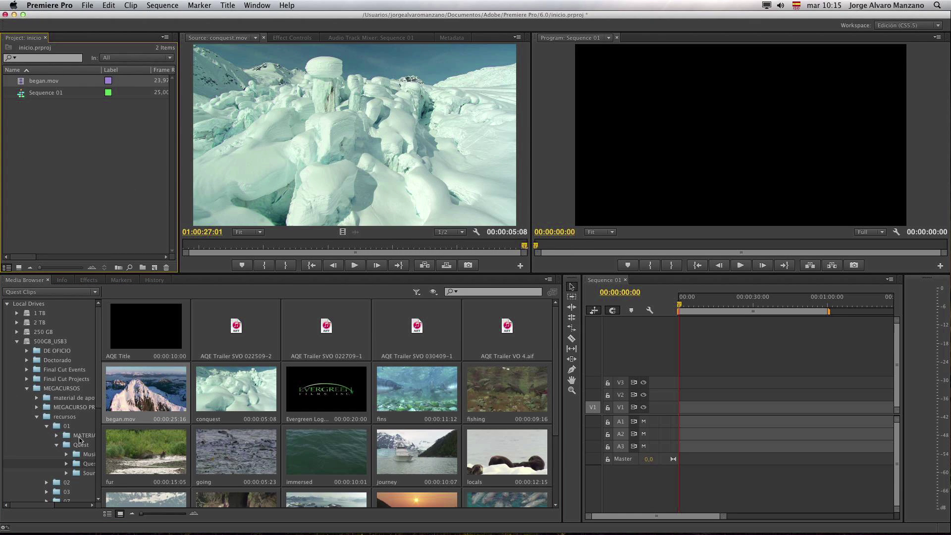
Step: Import the Sound Effects folder from the Quest folder in the Media Browser into the project, and review the imported bin's audio files
click(65, 426)
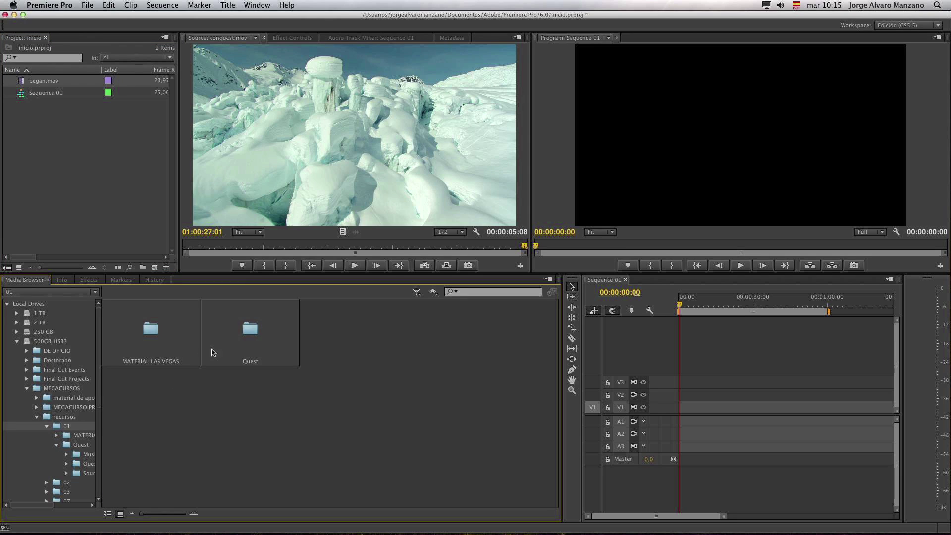
click(240, 348)
double_click(243, 347)
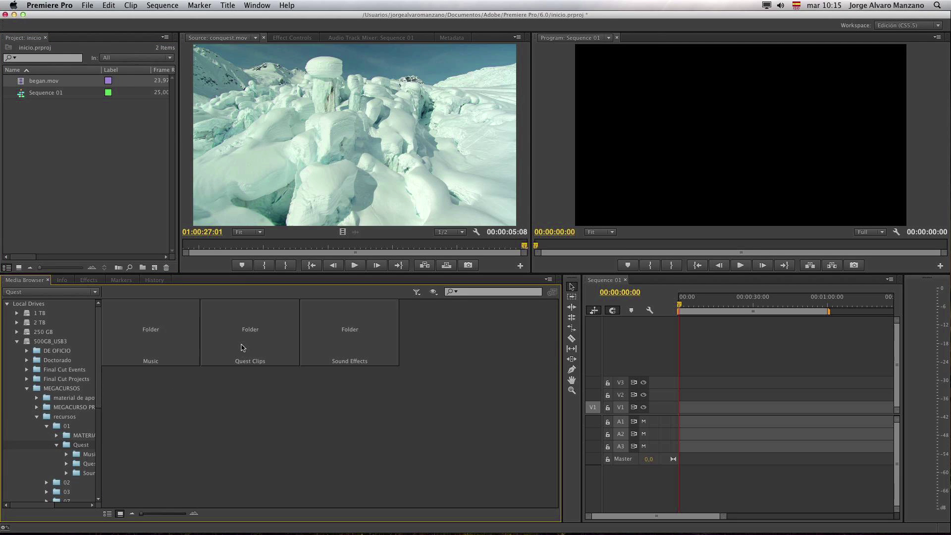
click(242, 339)
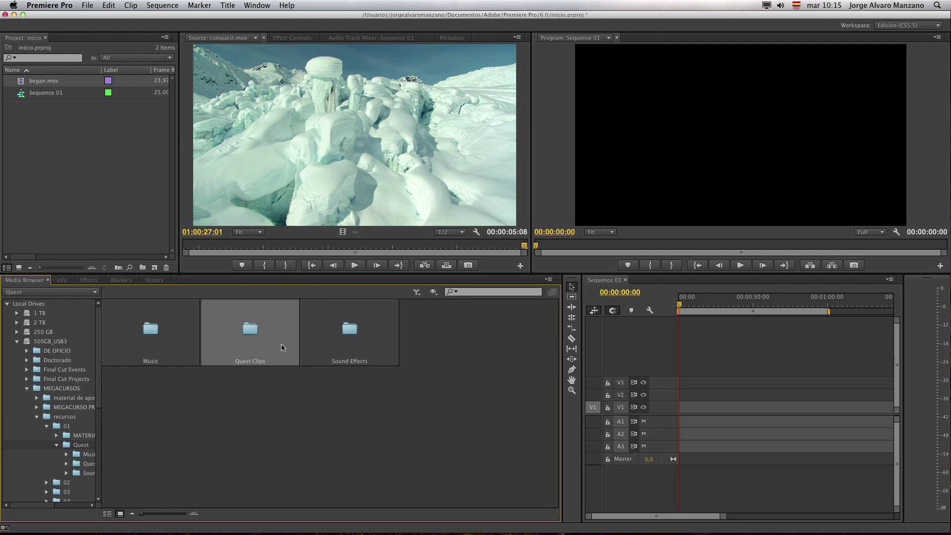
click(373, 347)
drag(359, 336, 58, 155)
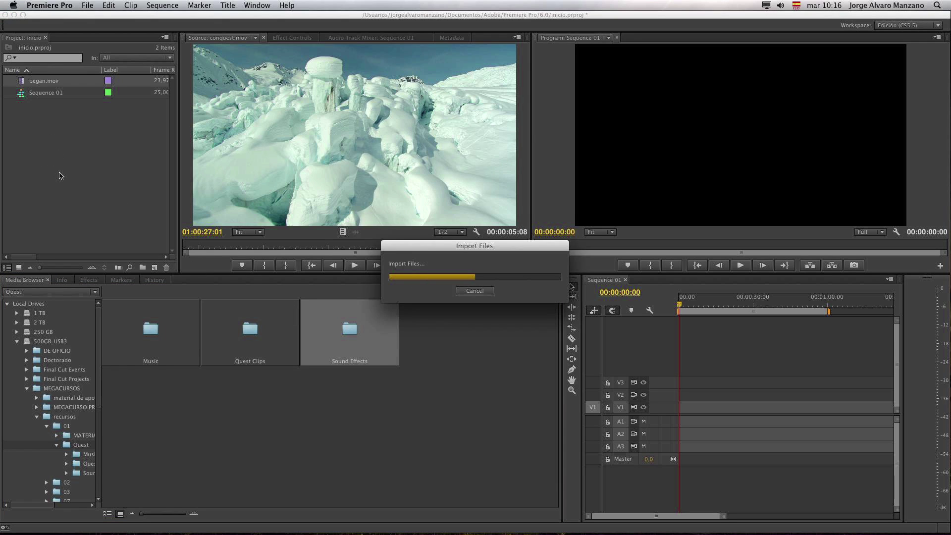
click(9, 105)
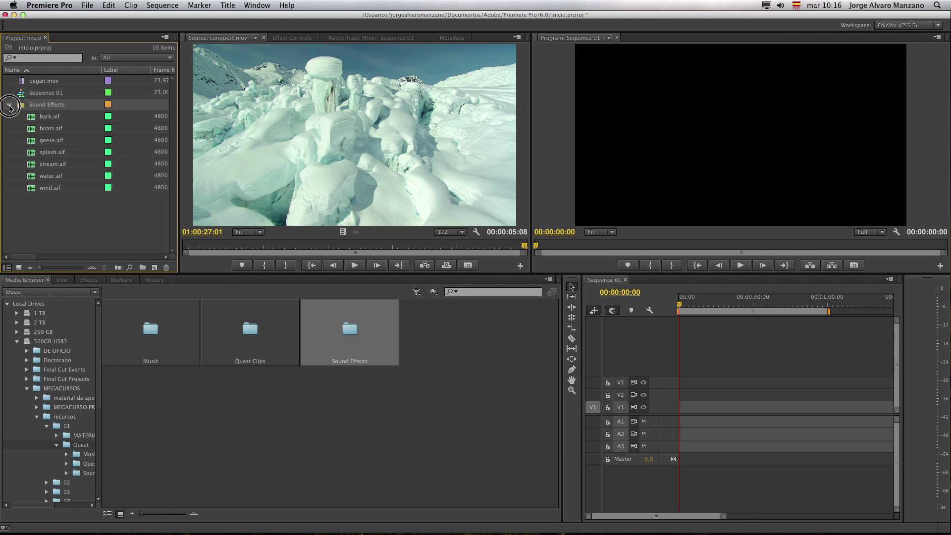
click(33, 120)
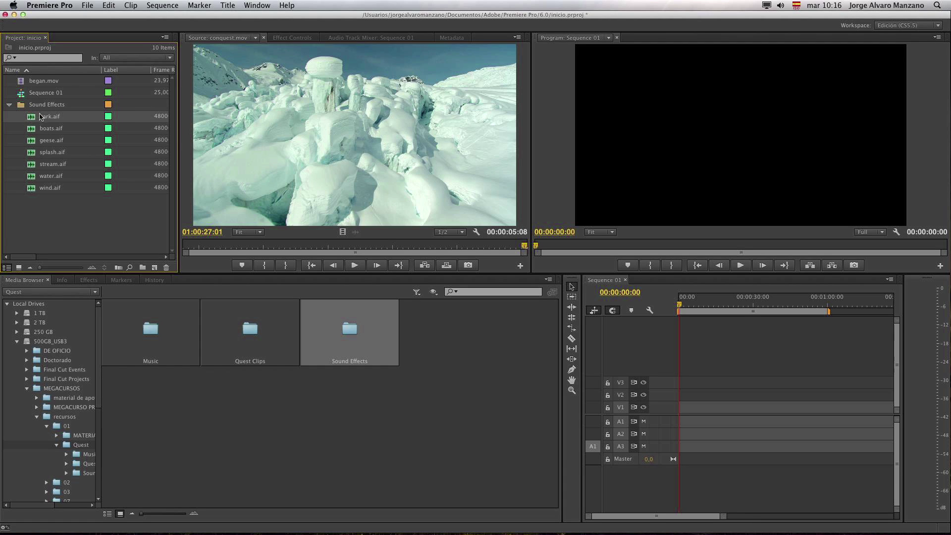
click(9, 106)
click(9, 105)
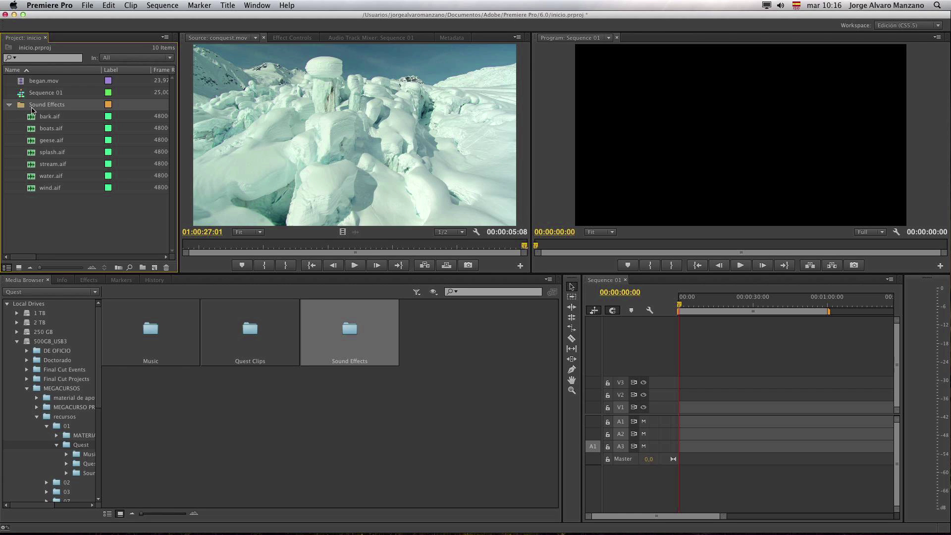
click(9, 106)
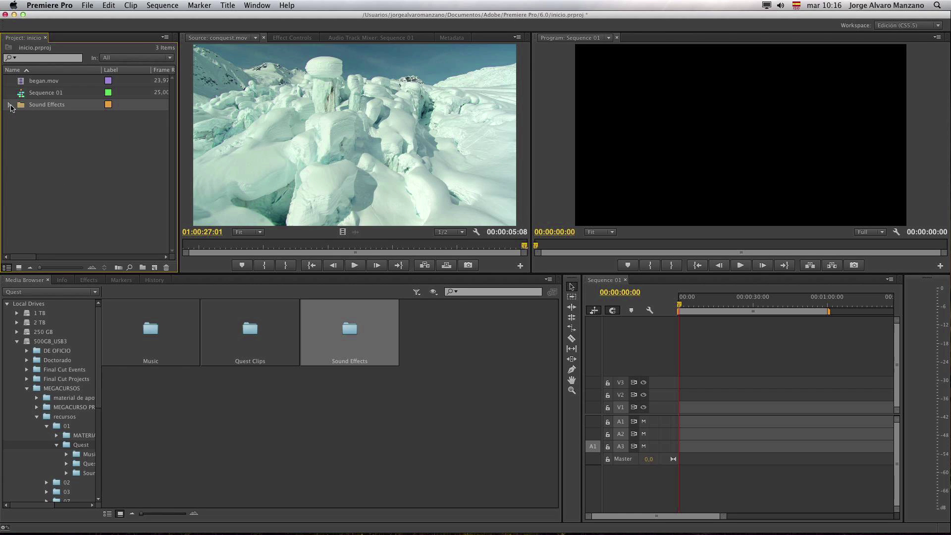
Step: Enlarge the item icons in the Project panel's list, and clear the selection of began.mov
click(26, 84)
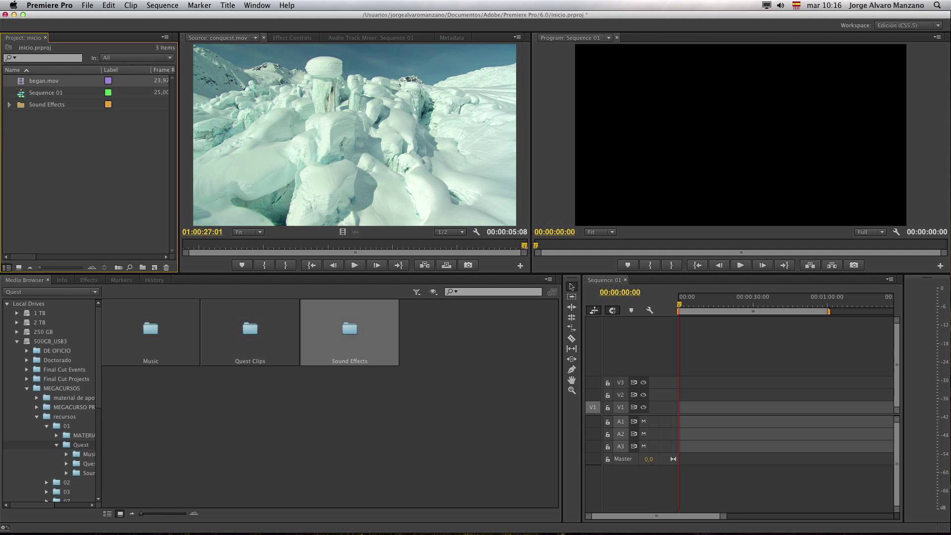
drag(41, 269, 106, 278)
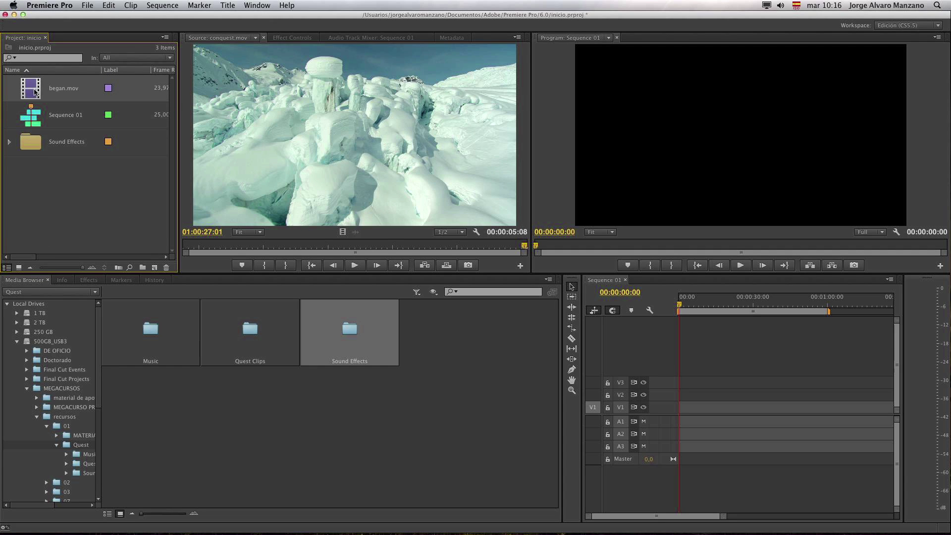
click(52, 224)
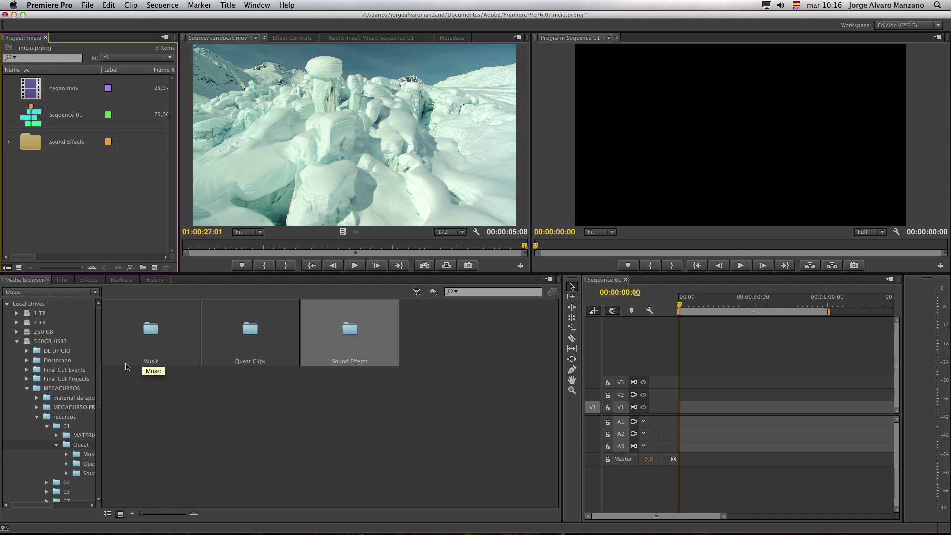
Step: Import cabecera.mov from the MATERIAL LAS VEGAS folder into the project, and delete it again before returning to the Quest folder
click(79, 436)
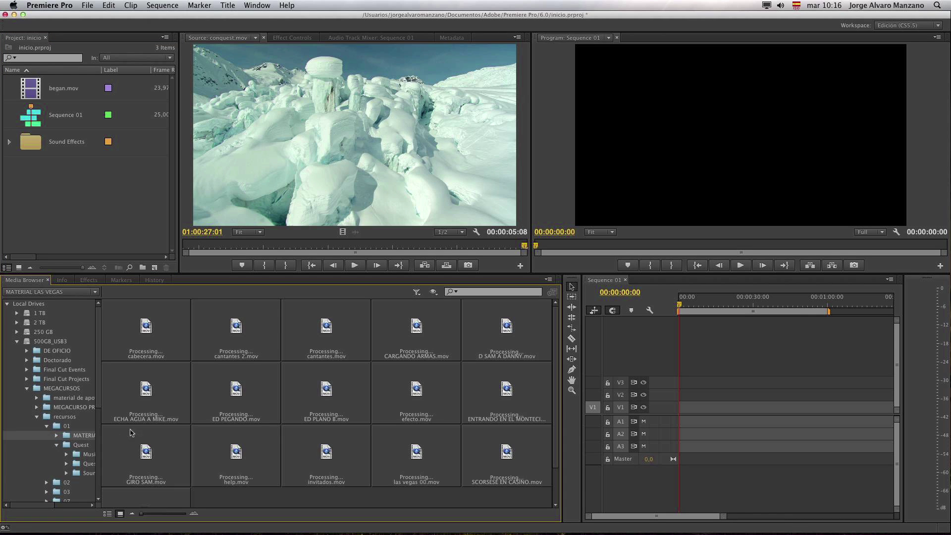
drag(155, 336, 63, 187)
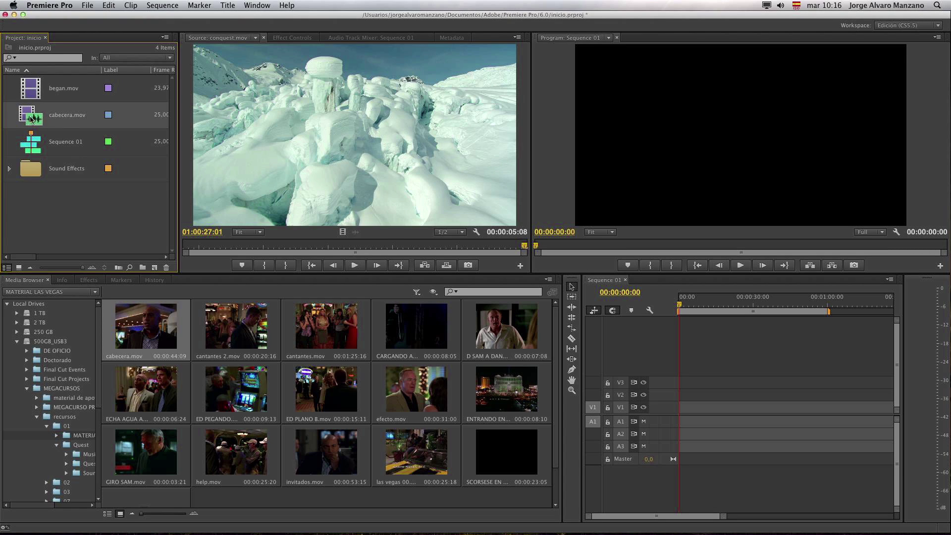
drag(30, 116, 166, 267)
click(79, 198)
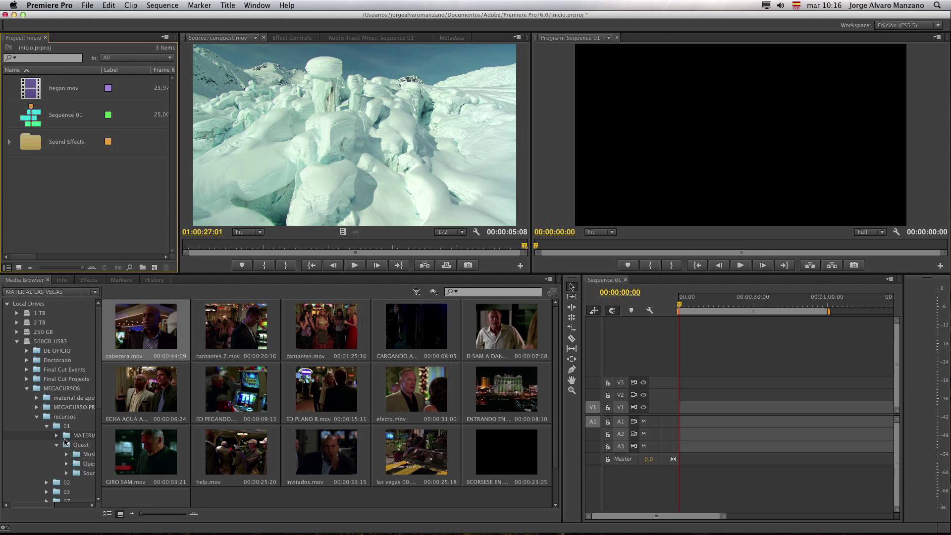
click(82, 446)
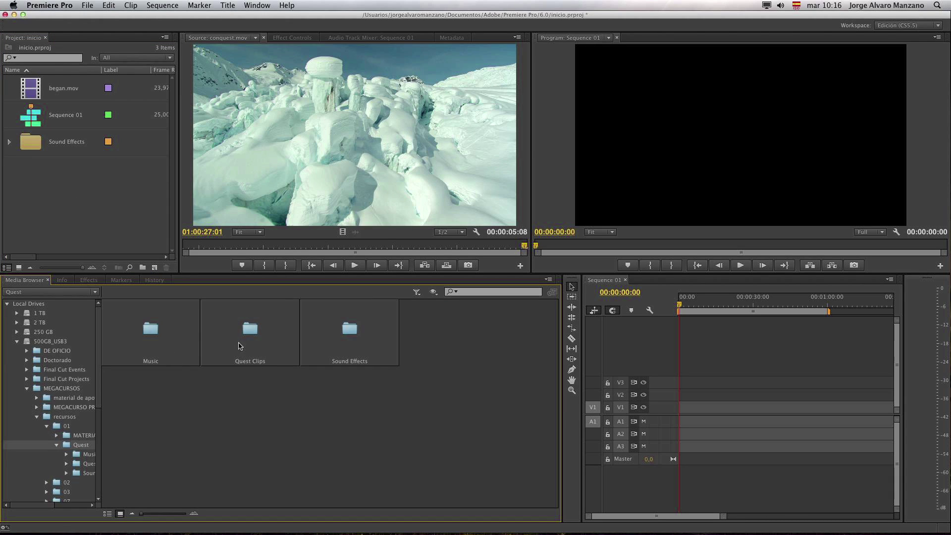
Step: Restore the small item icons in the Project panel, and delete the began.mov clip and the Sound Effects bin from the project
click(7, 267)
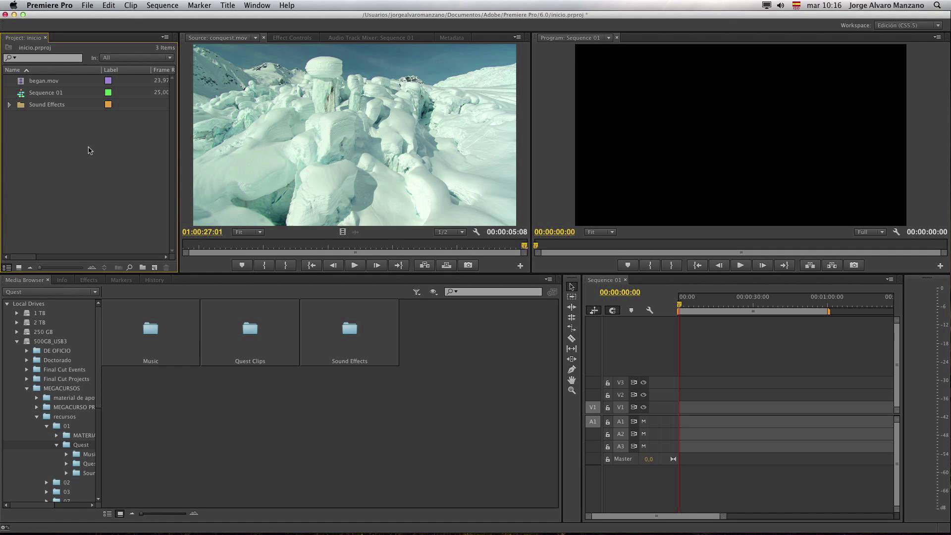
drag(55, 84, 167, 267)
click(49, 96)
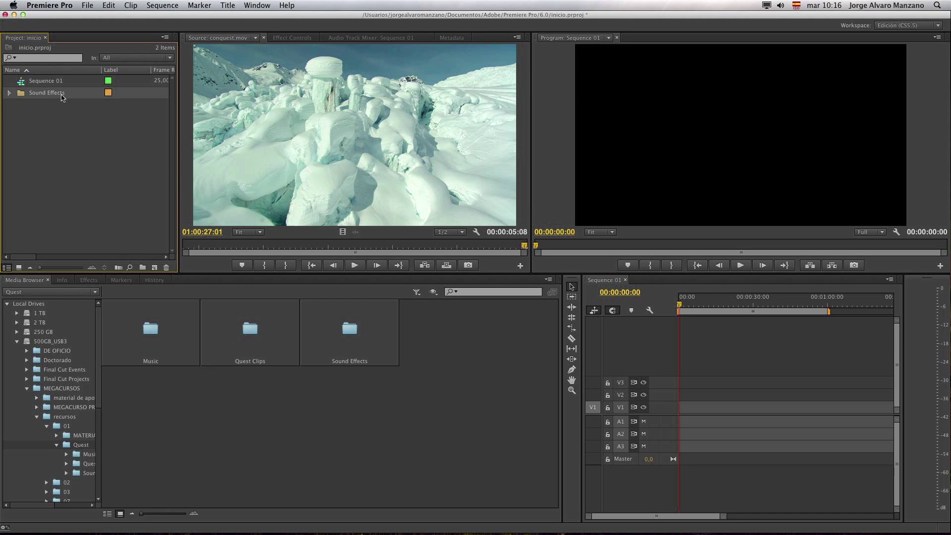
drag(39, 97, 166, 267)
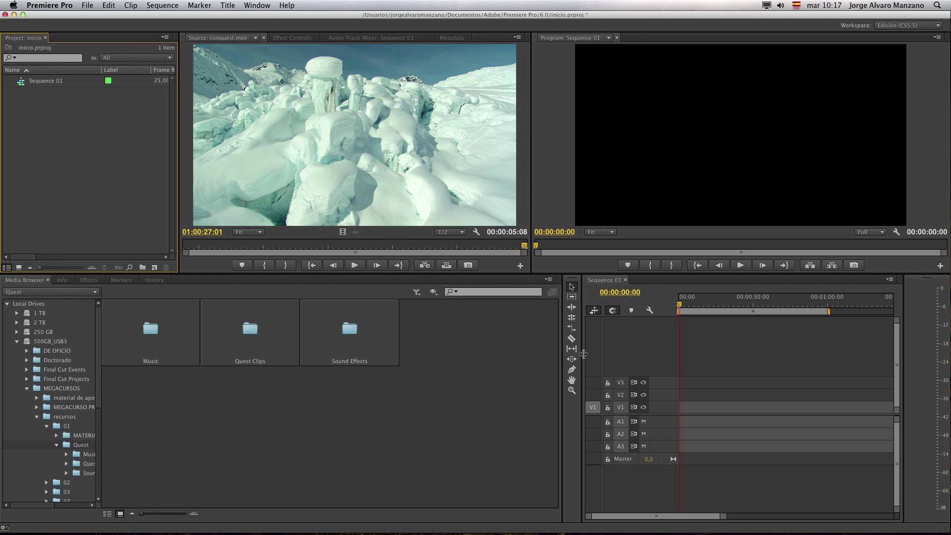
Step: Narrow the Media Browser until its Quest folders fit in a single column, widening the timeline to line up with the Source monitor
drag(583, 356, 544, 356)
drag(266, 341, 163, 354)
click(182, 357)
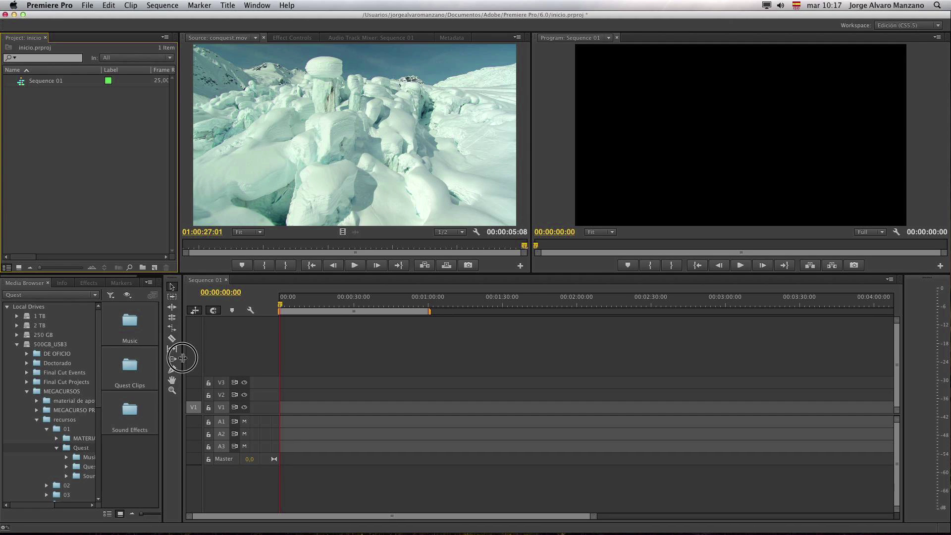
drag(183, 358, 178, 357)
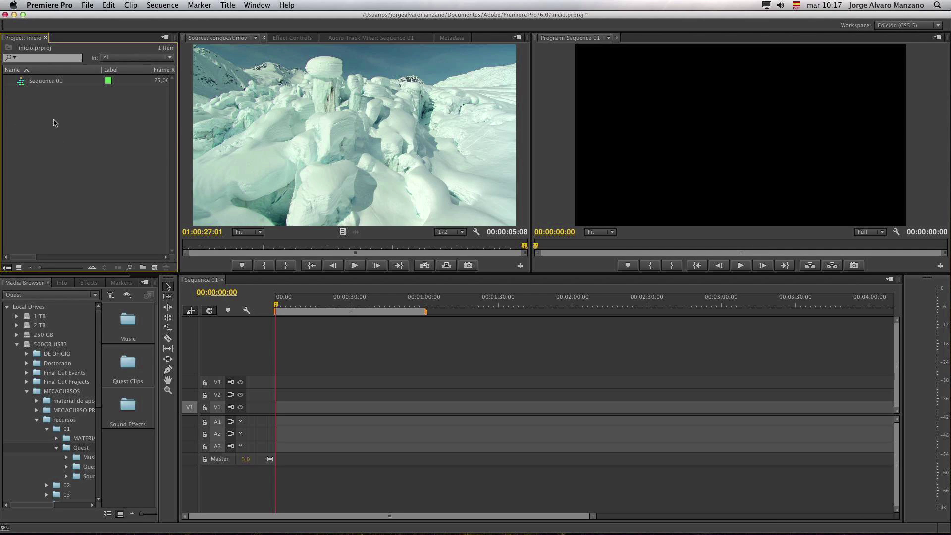
Step: Start a file import, open the Quest Clips folder and select the clips from began.mov through locals
click(87, 6)
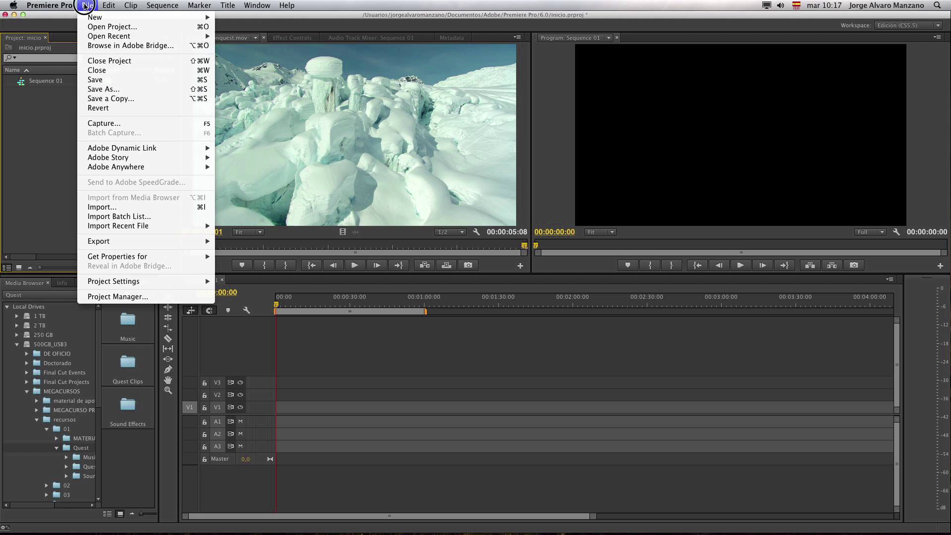
click(108, 207)
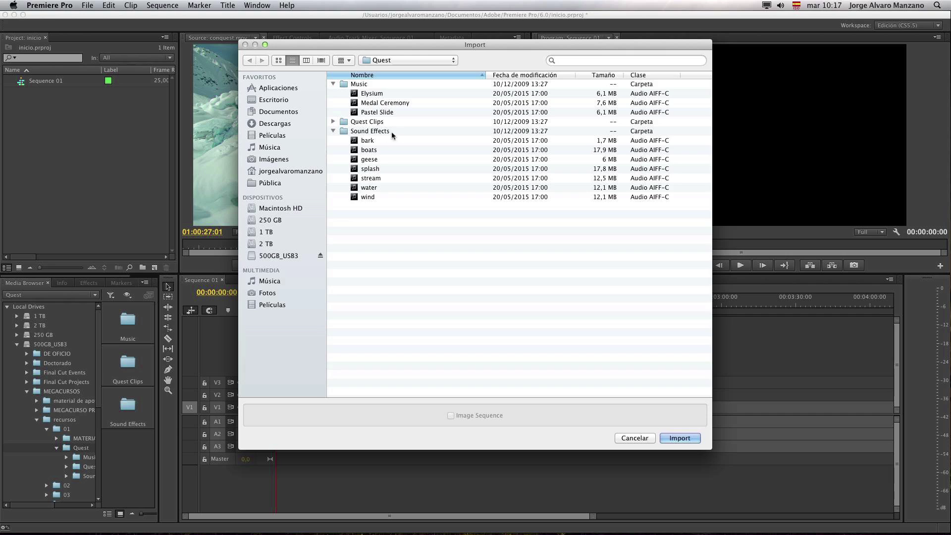
click(332, 131)
click(363, 125)
double_click(363, 123)
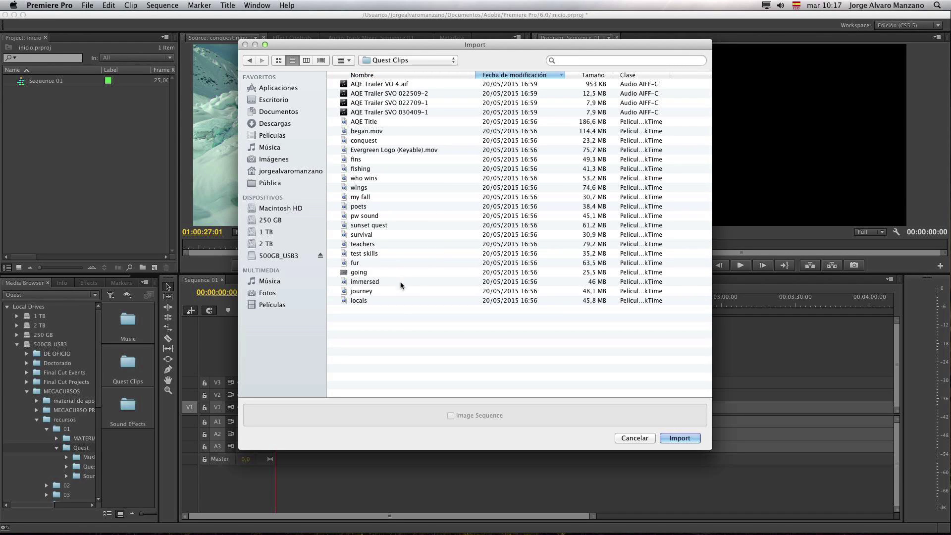
drag(389, 323, 388, 130)
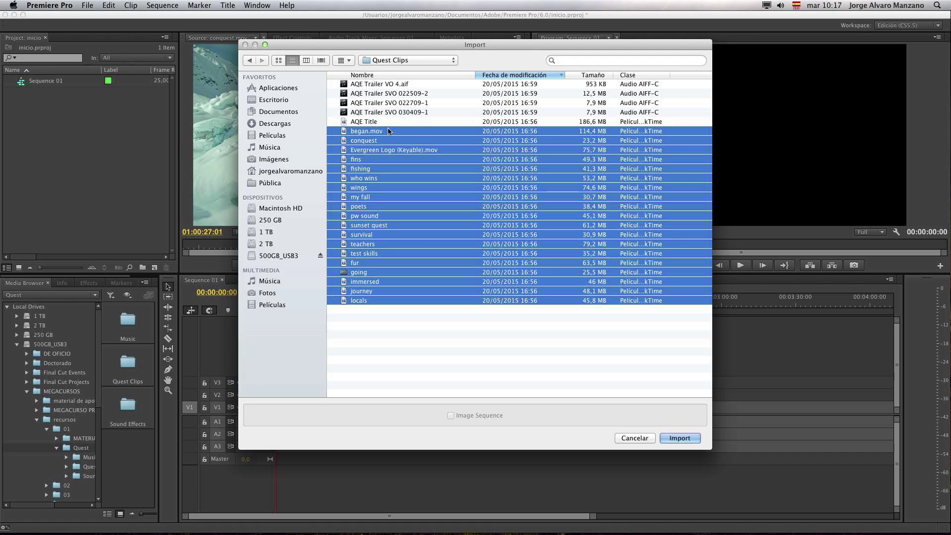
Step: Check the parent folders of Quest Clips in the Import dialog, and clear the file selection
click(420, 60)
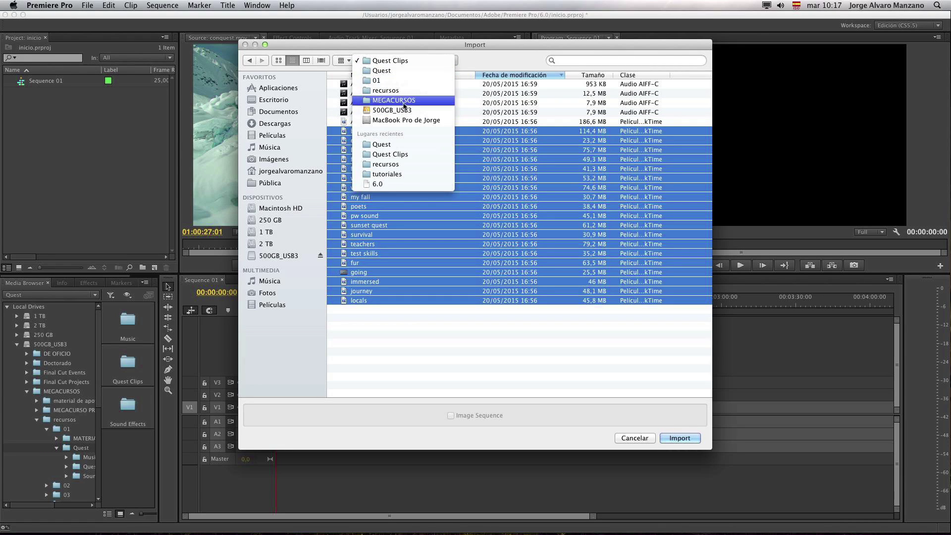
click(398, 61)
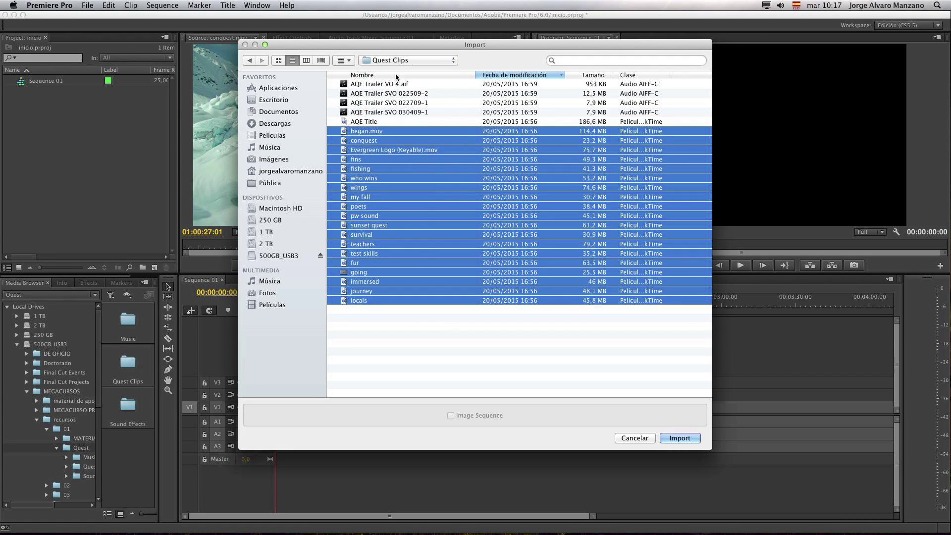
click(444, 364)
Step: Browse from the 500GB_USB3 drive through MEGACURSOS, recursos, 01 and Quest to the Quest Clips folder in the Import dialog
click(308, 253)
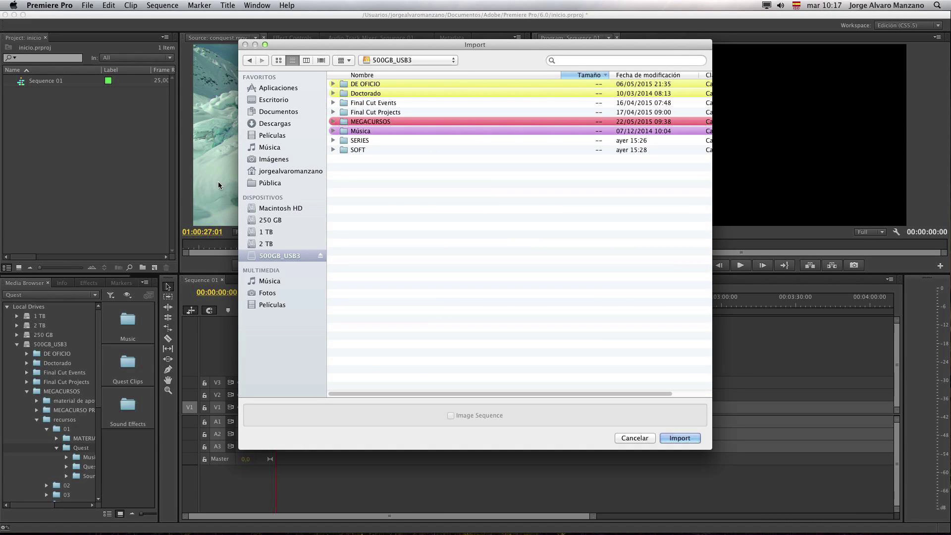
double_click(388, 124)
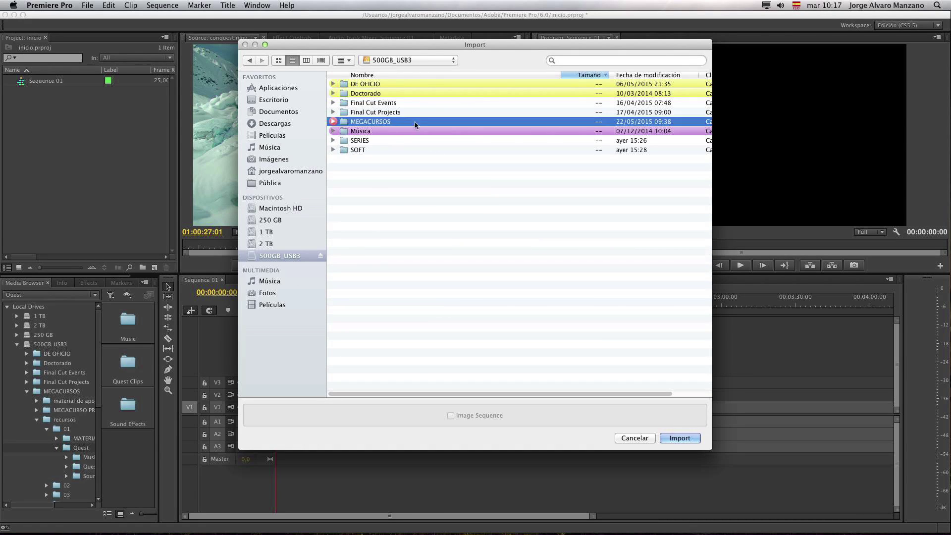
click(376, 102)
double_click(391, 84)
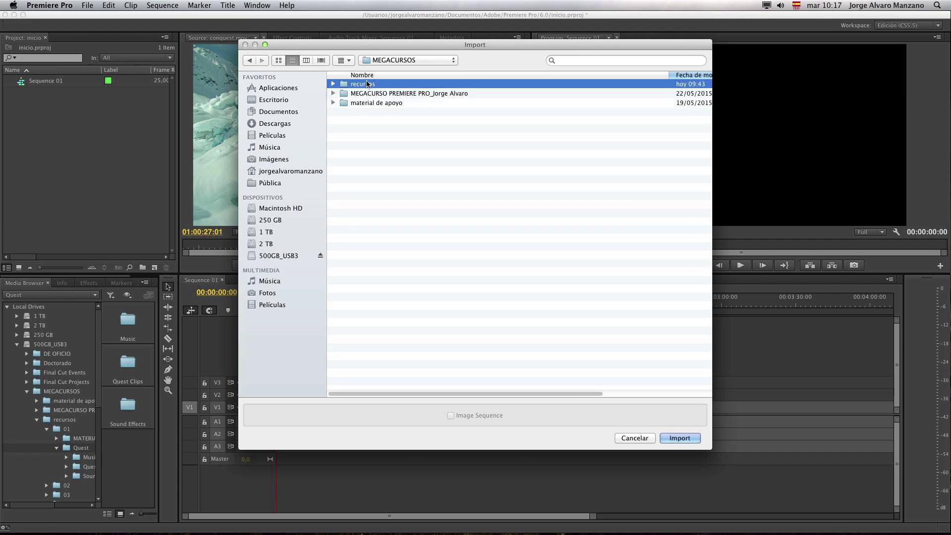
double_click(352, 84)
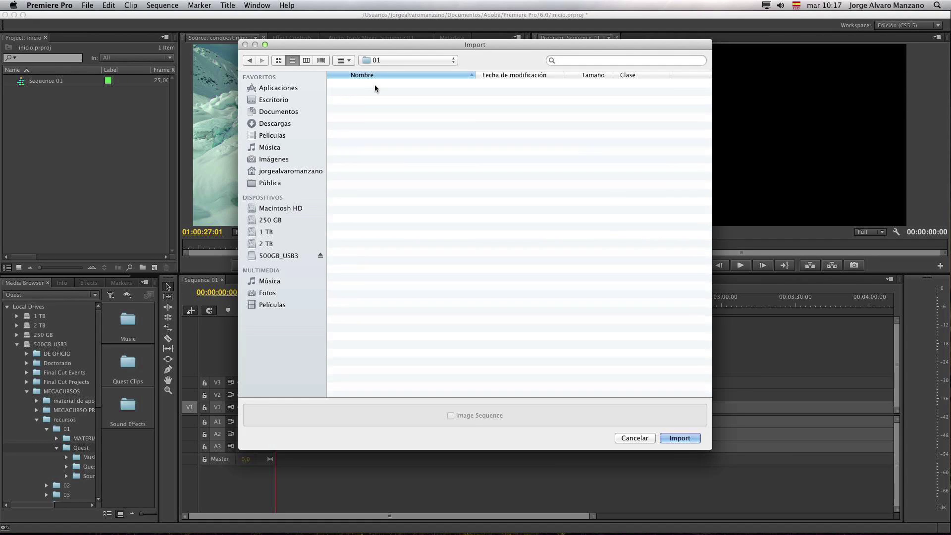
click(374, 93)
key(Right)
click(378, 142)
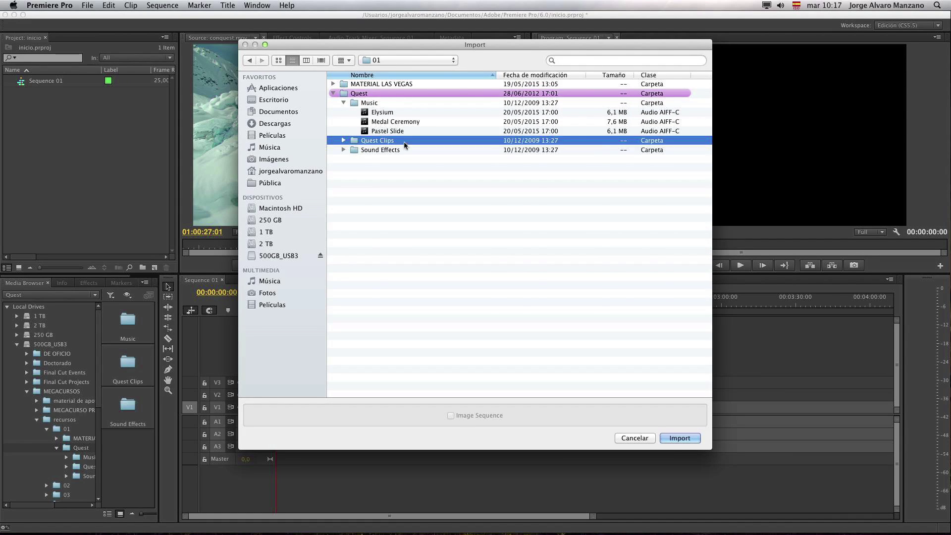
double_click(403, 143)
Step: Select the Quest Clips files from began.mov through locals and import them into the project
click(393, 353)
drag(394, 353, 362, 132)
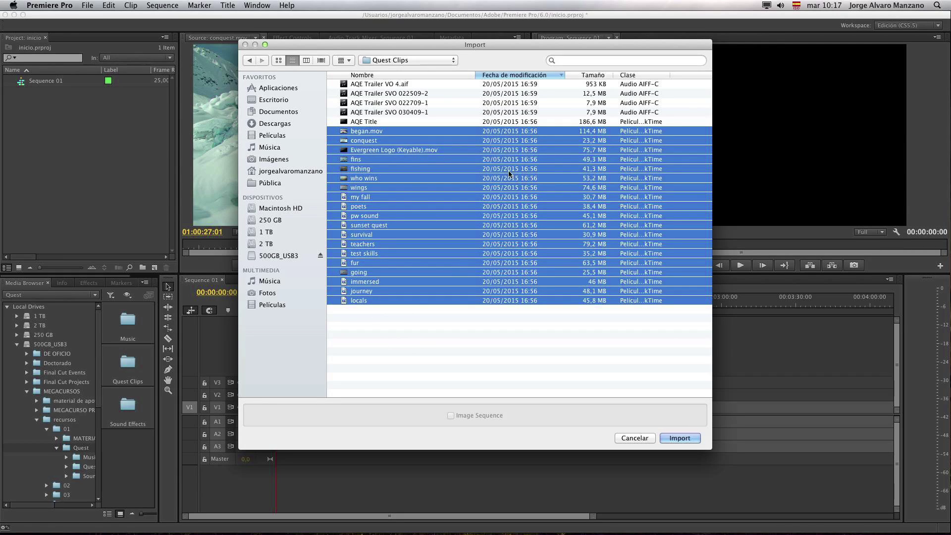
drag(400, 338, 381, 155)
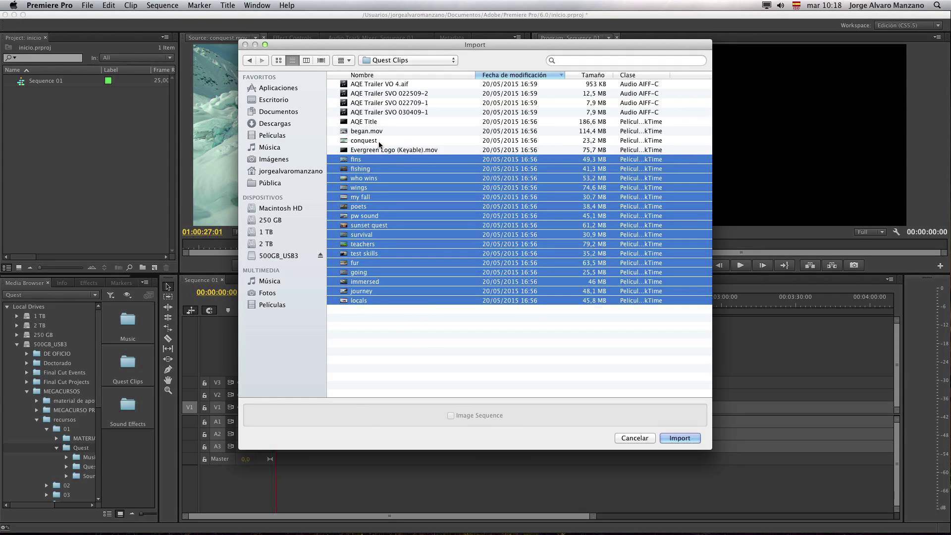
drag(413, 346, 390, 128)
click(678, 438)
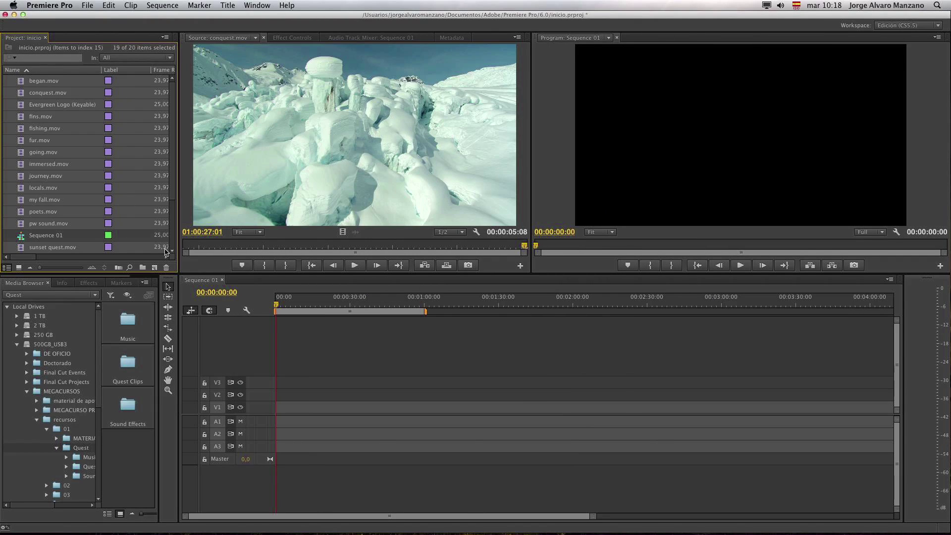
Step: Import the audio files Elysium, Medal Ceremony and Pastel Slide from the Music folder inside Quest
click(87, 5)
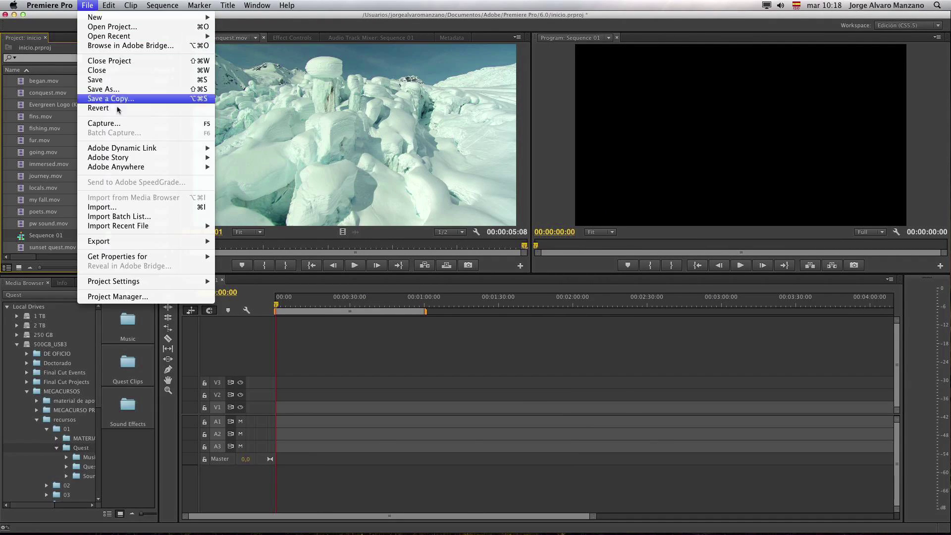
click(108, 208)
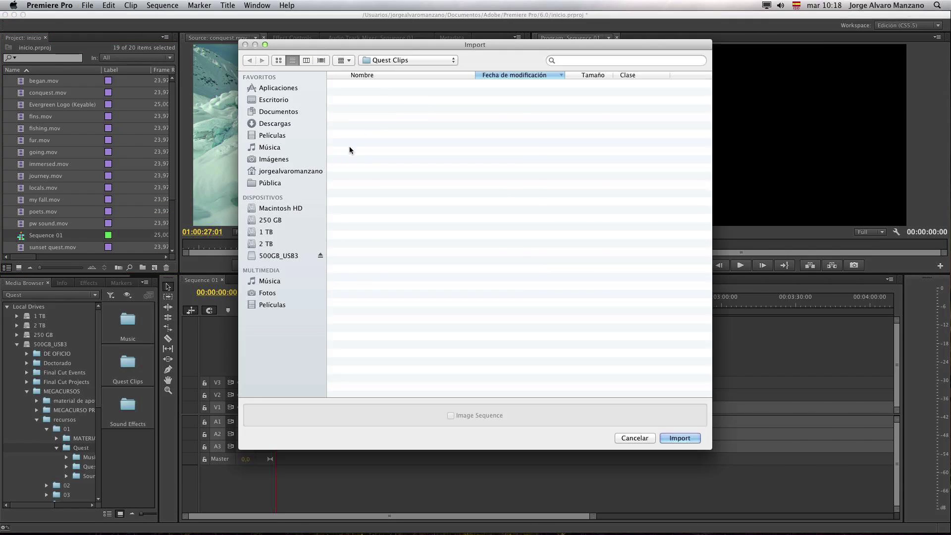
click(397, 62)
click(391, 70)
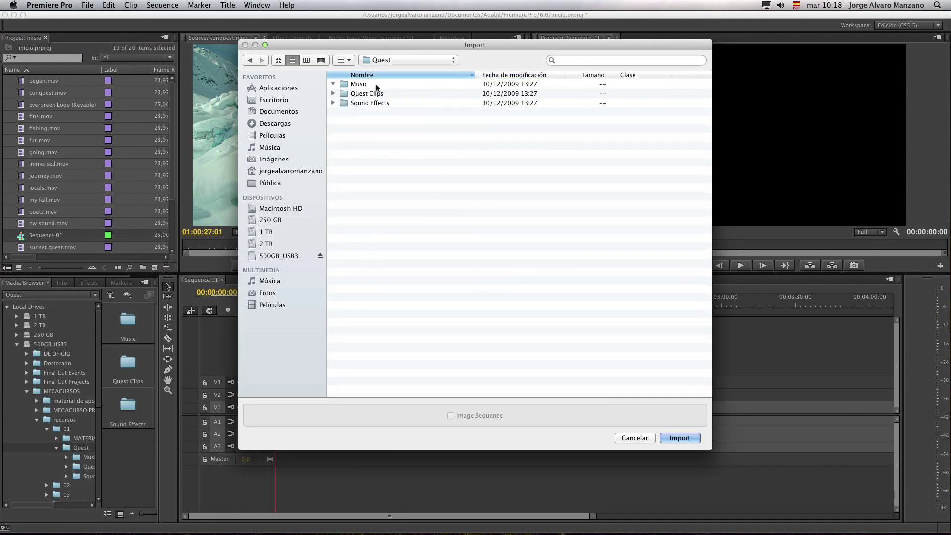
click(333, 83)
drag(416, 113, 379, 95)
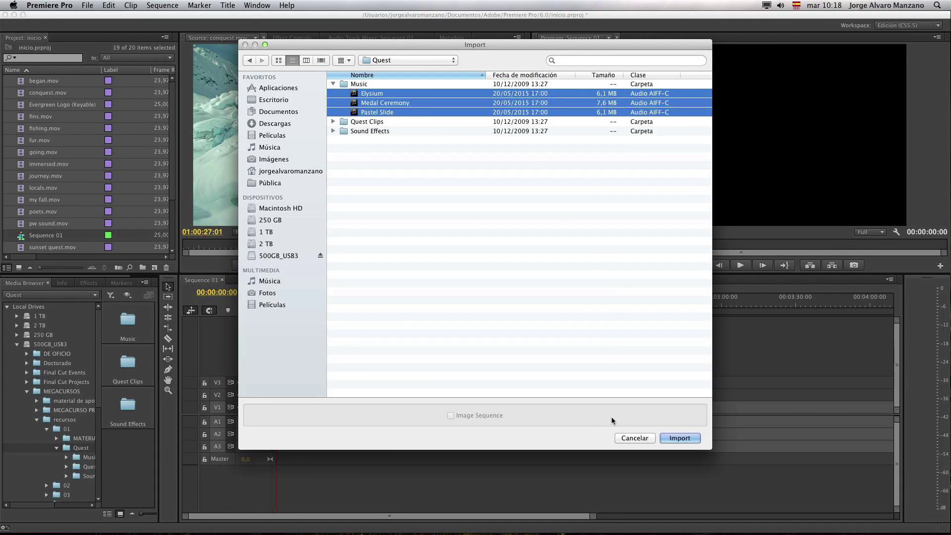
click(688, 439)
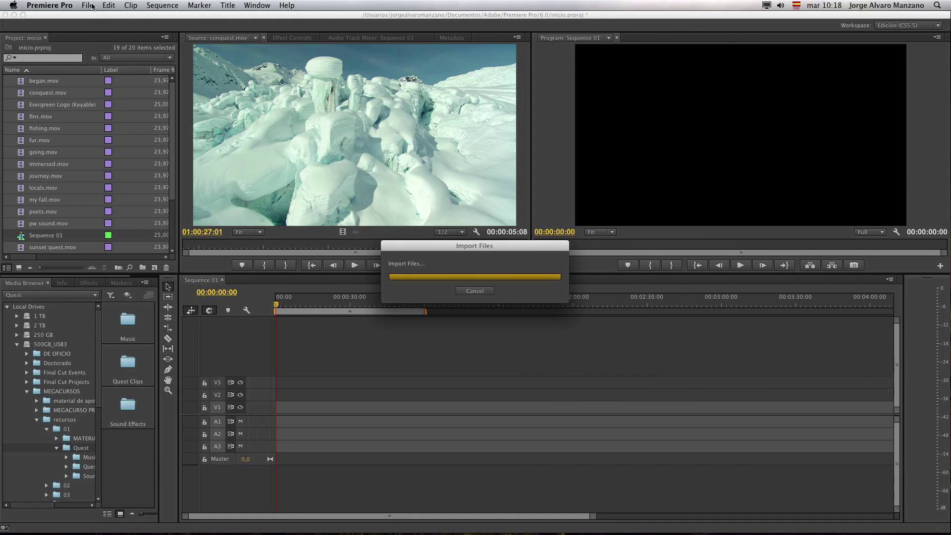
Step: Import all the Sound Effects files from bark through wind from the Quest folder into the project
click(87, 5)
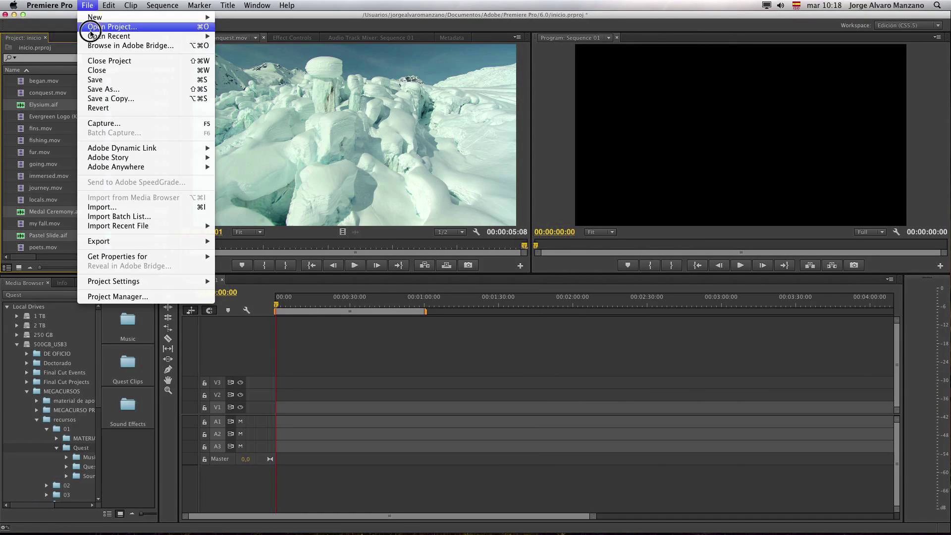
click(119, 207)
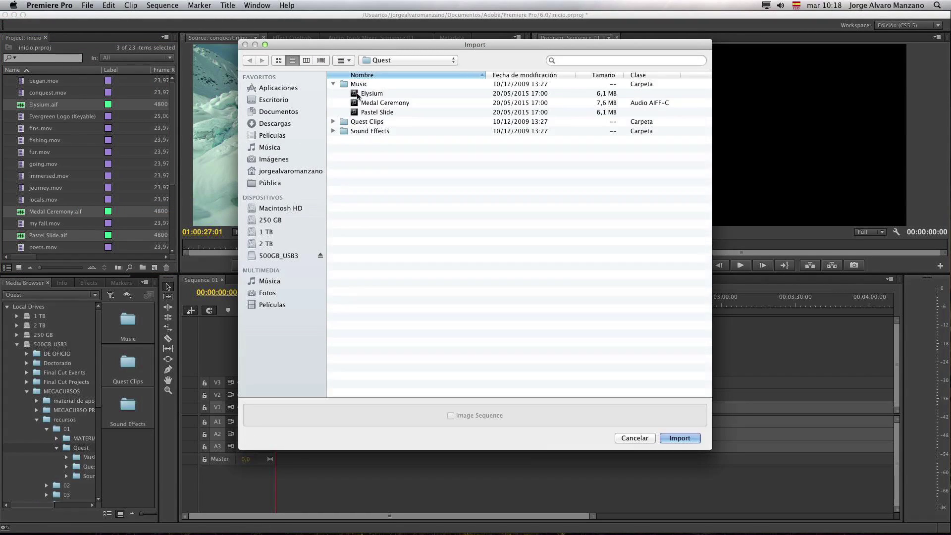
click(333, 84)
click(333, 103)
click(333, 102)
click(332, 93)
click(333, 93)
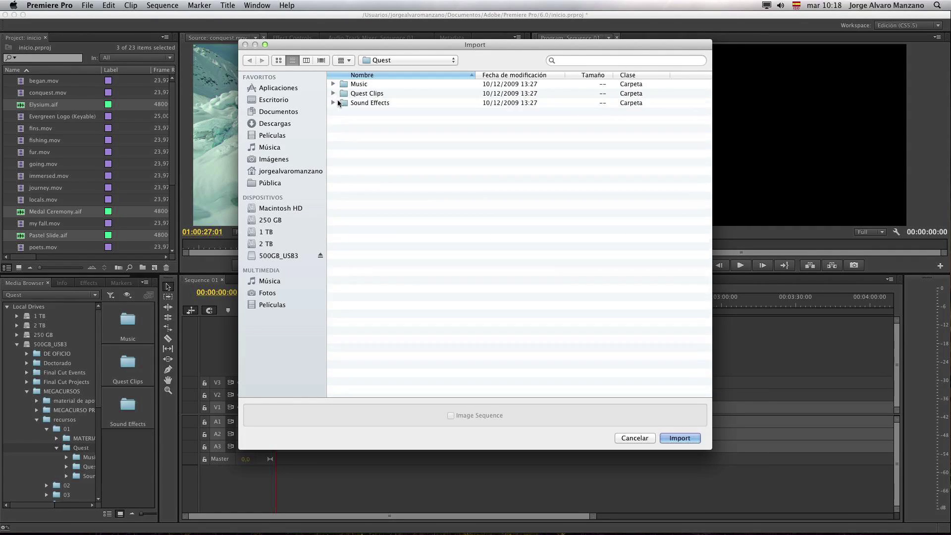
click(332, 102)
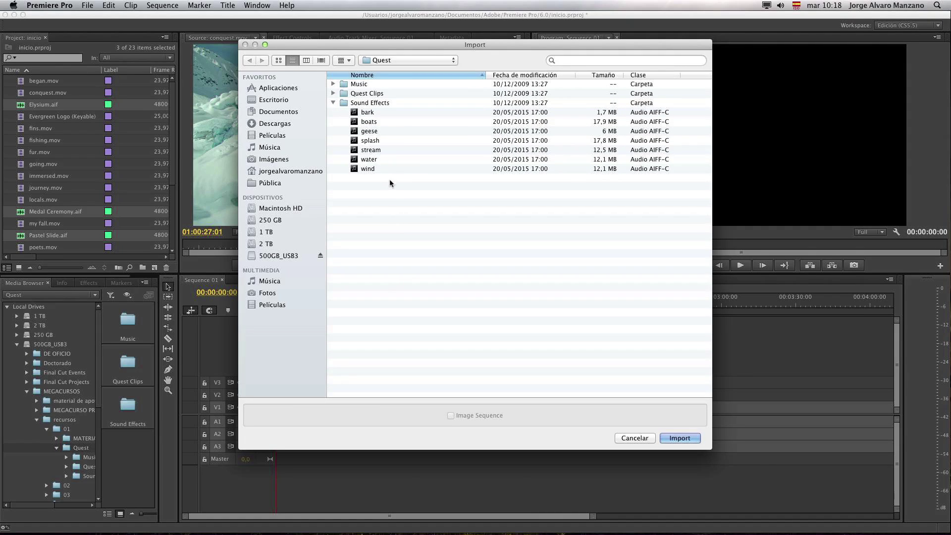
drag(391, 185, 360, 116)
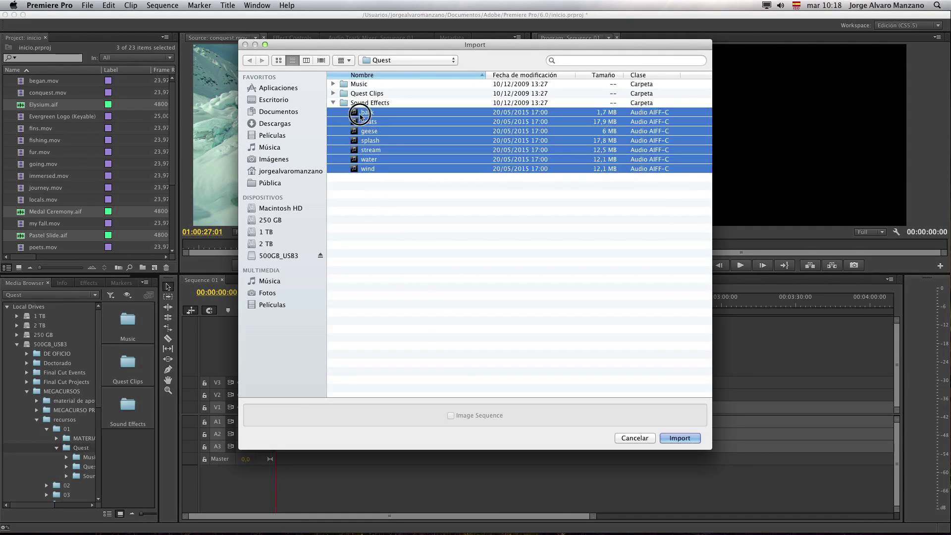
click(680, 441)
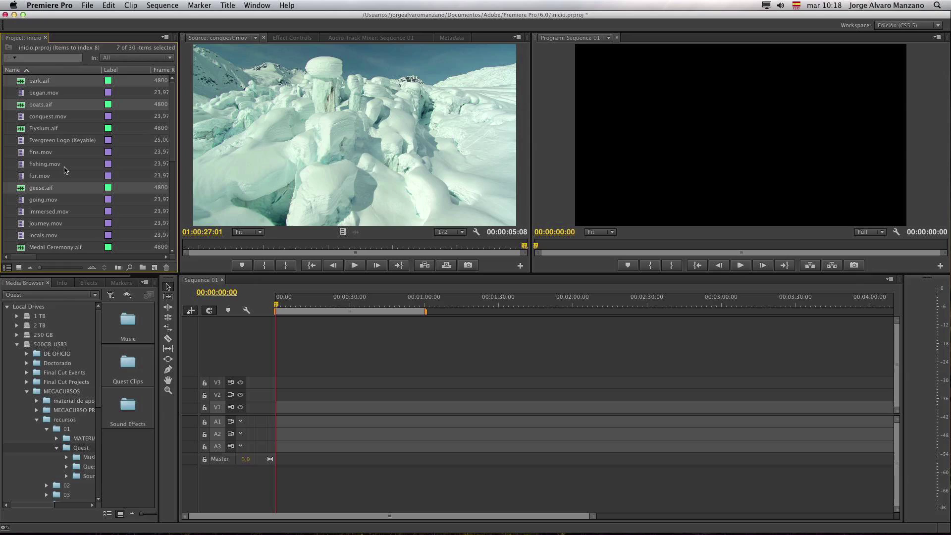
Step: Maximize the Project panel to show all its metadata columns, and leave no item selected
scroll(165, 238, down, 5)
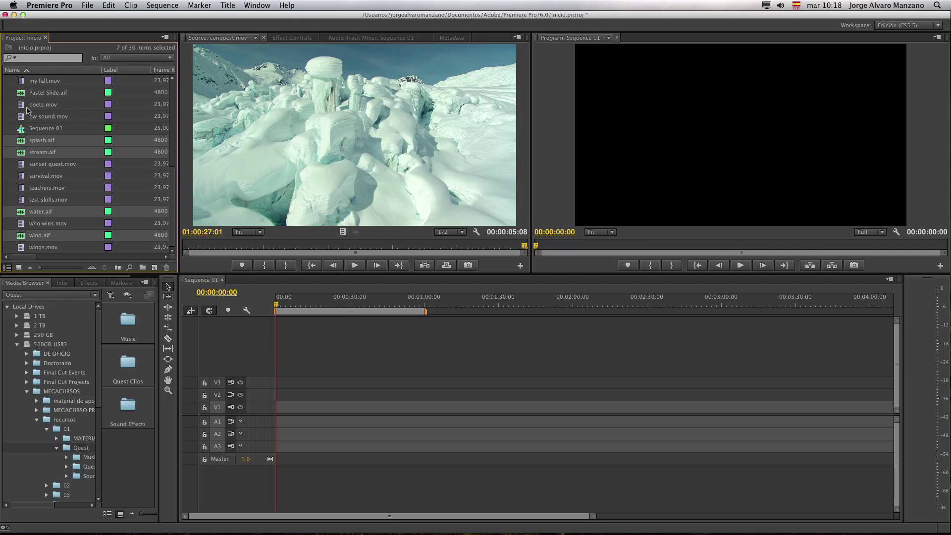
drag(170, 204, 179, 76)
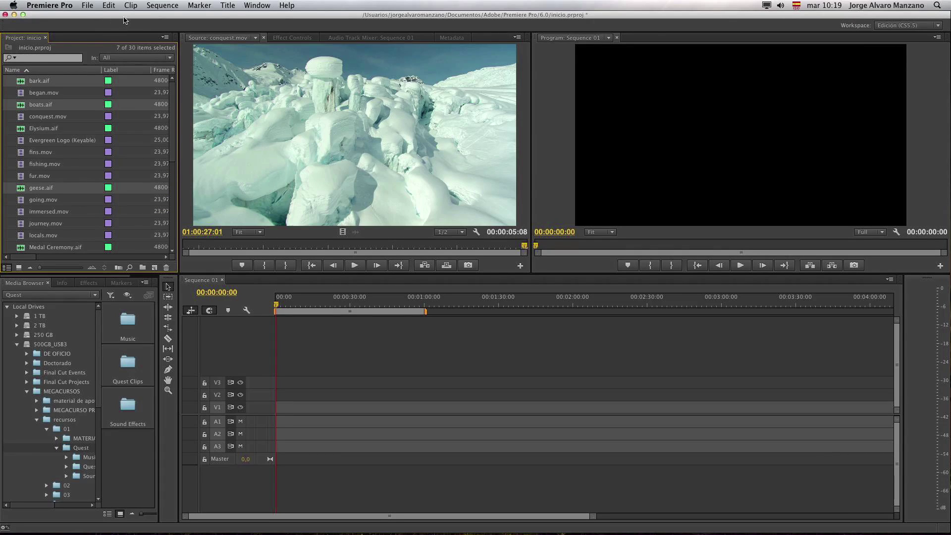
drag(93, 16, 95, 16)
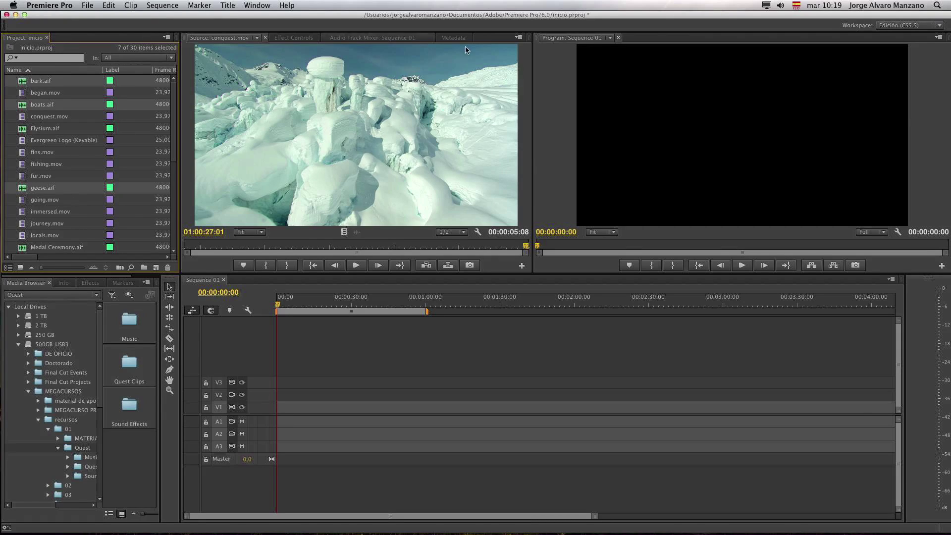
click(166, 38)
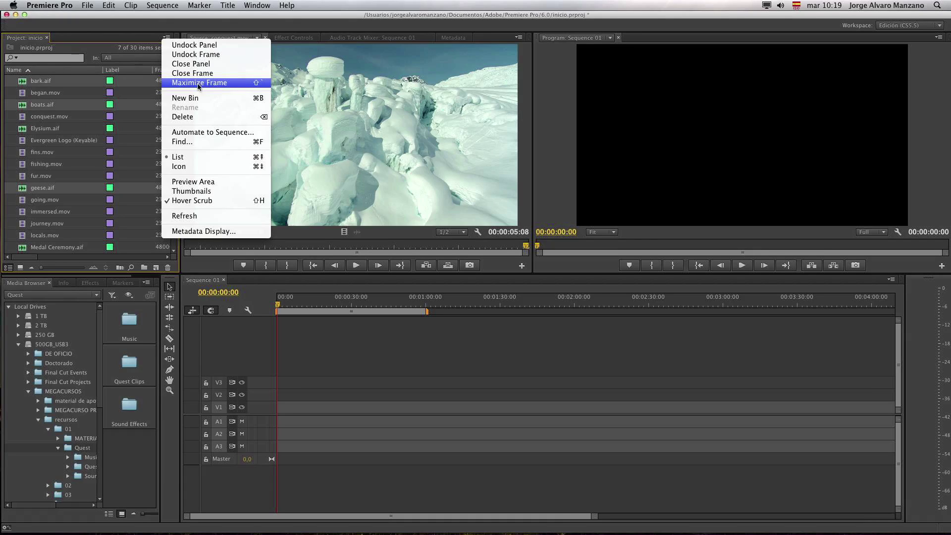
click(155, 31)
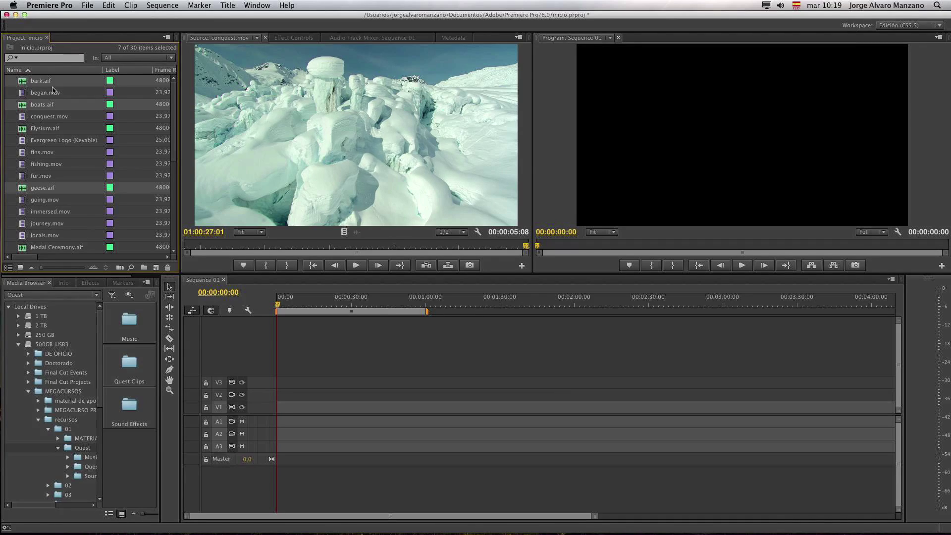
click(142, 116)
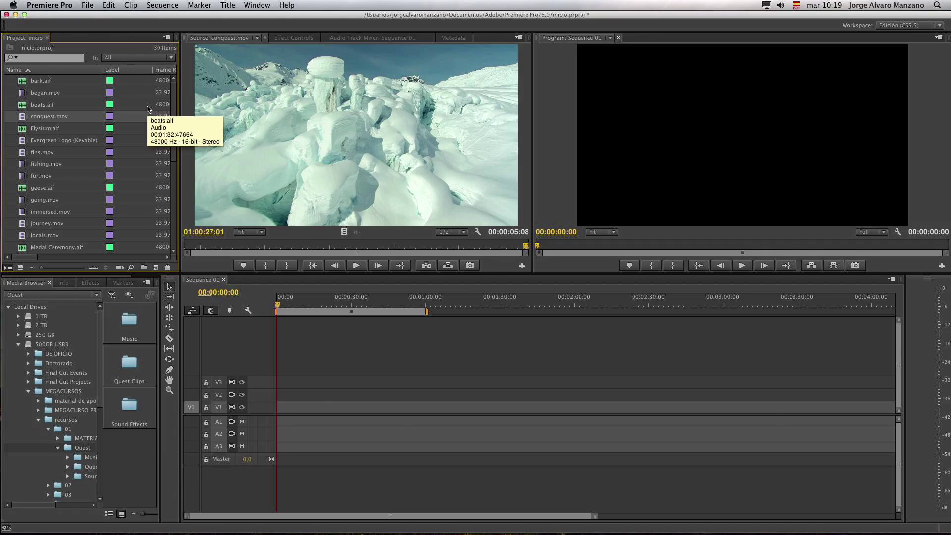
key(grave)
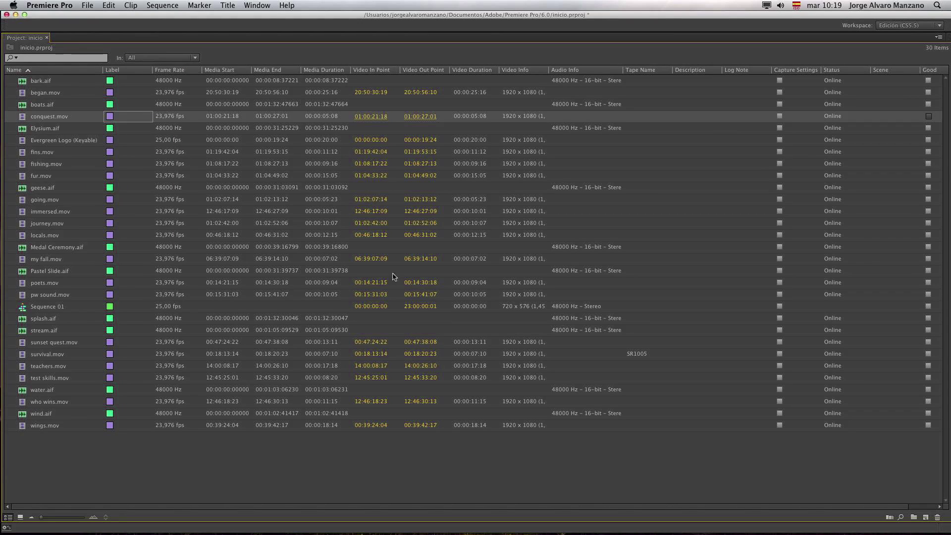
click(300, 474)
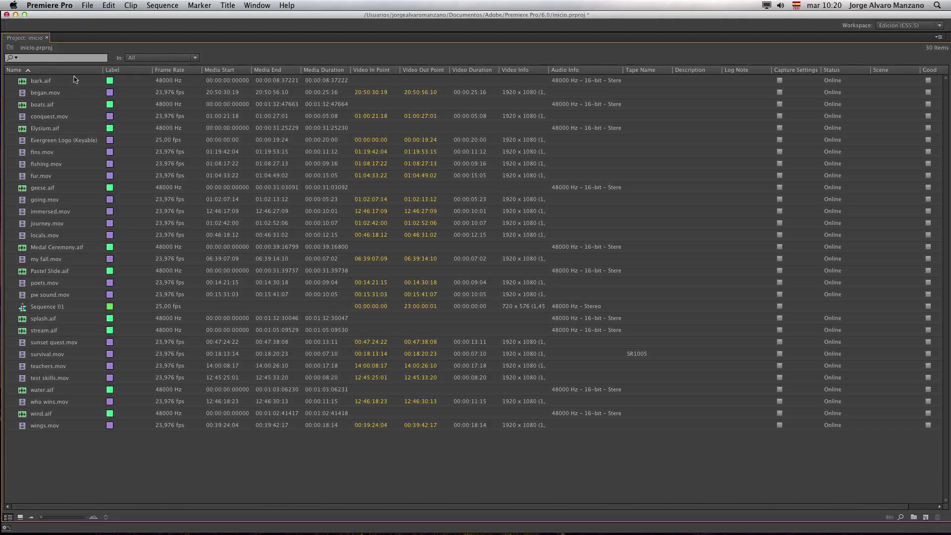
Step: Try sorting the project items by frame rate in both directions, and leave them sorted by label
click(133, 72)
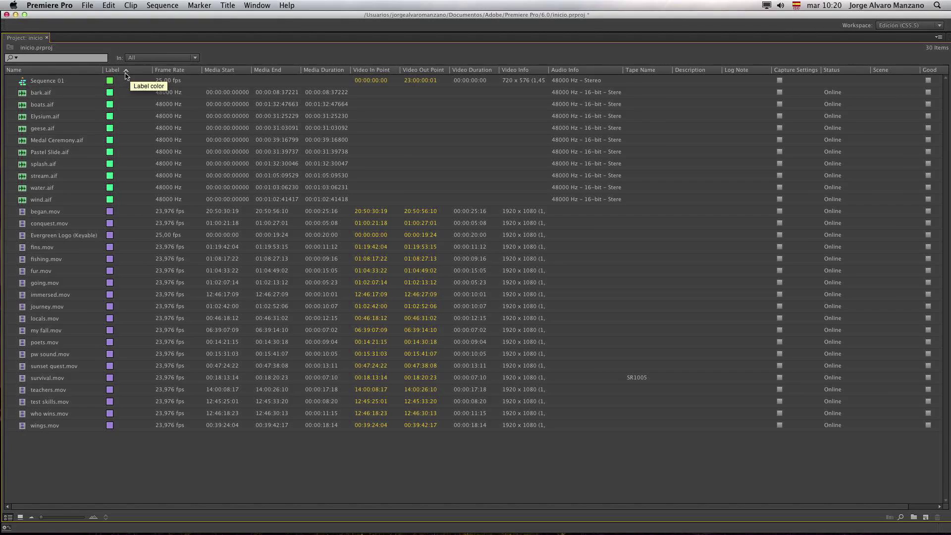
click(174, 71)
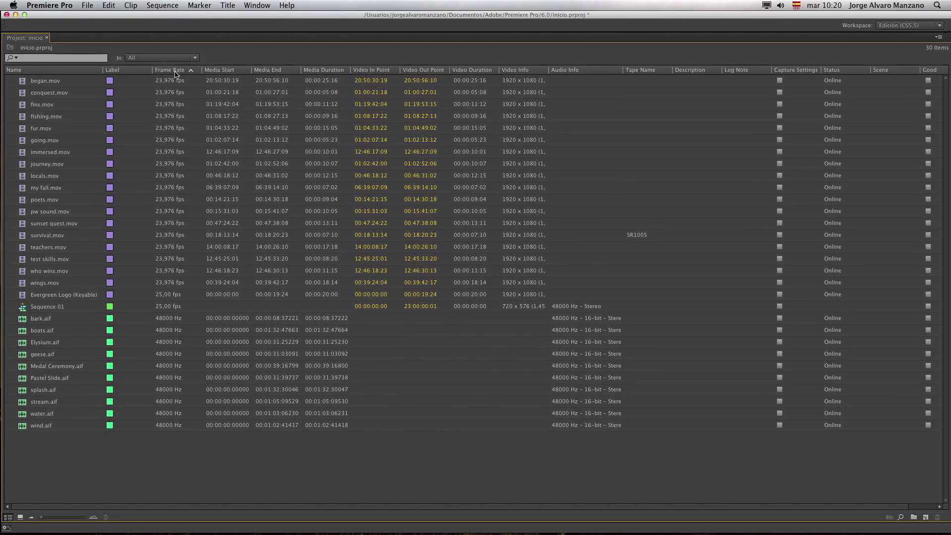
click(190, 74)
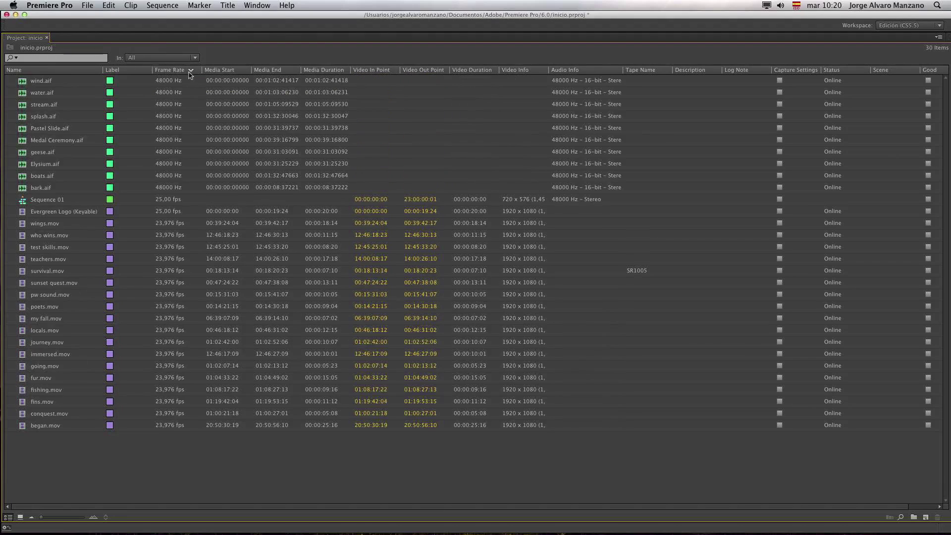
click(190, 73)
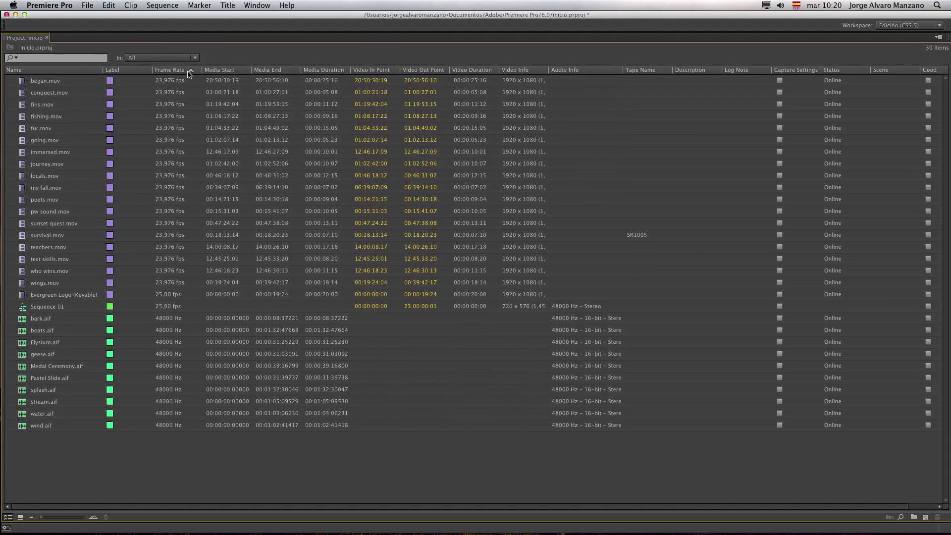
click(124, 73)
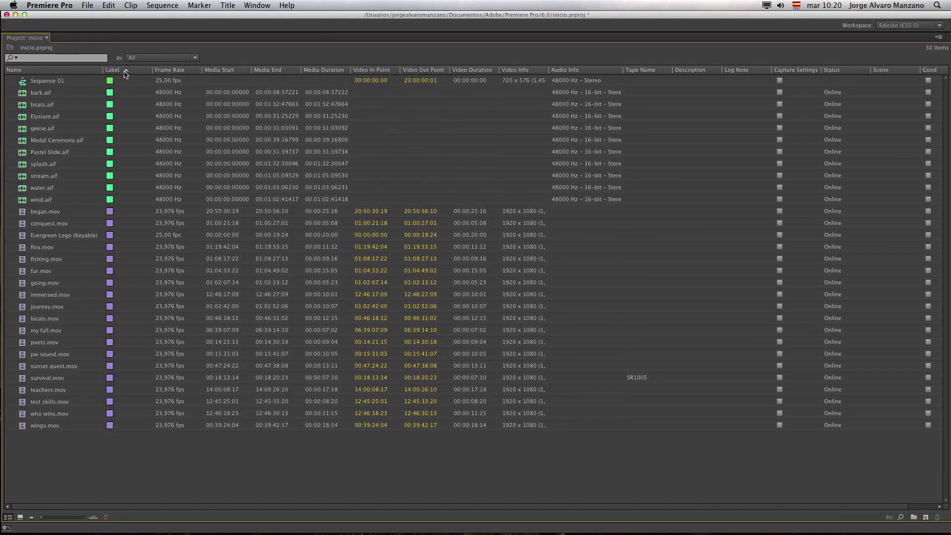
click(183, 72)
click(130, 71)
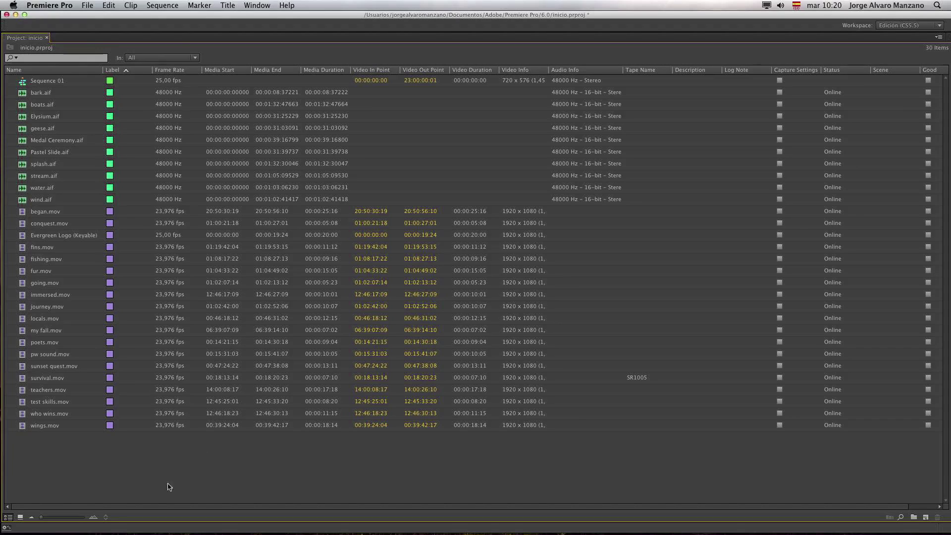
Step: Delete the Evergreen Logo (Keyable) clip from the project
click(68, 237)
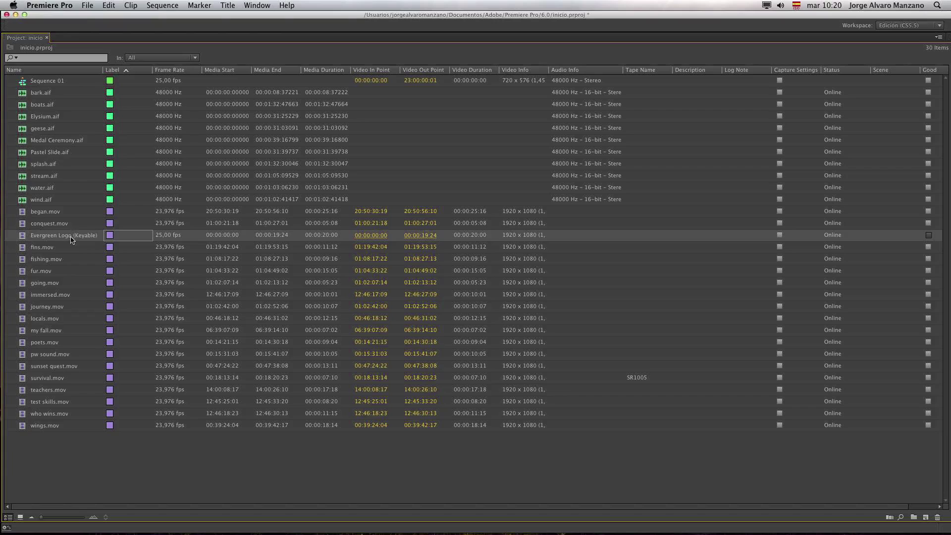
click(938, 517)
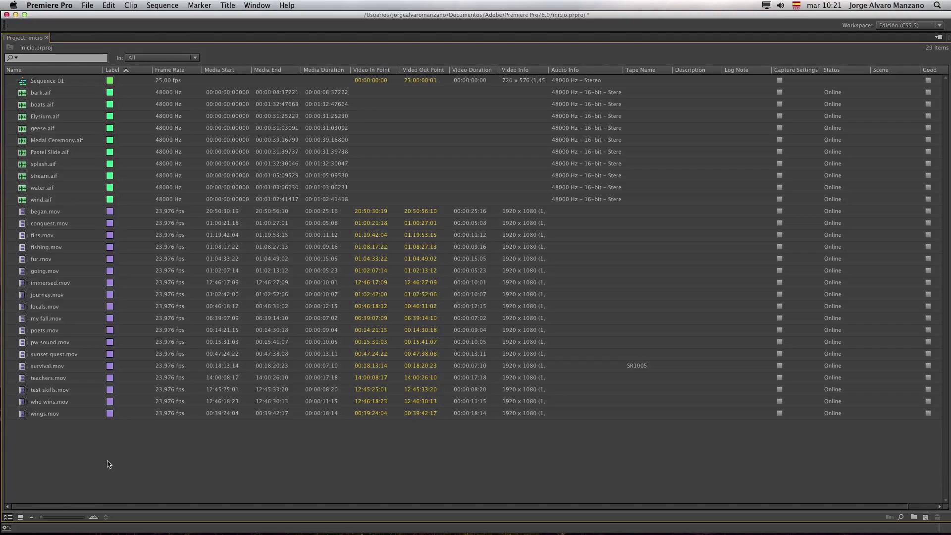
click(87, 5)
mouse_move(96, 19)
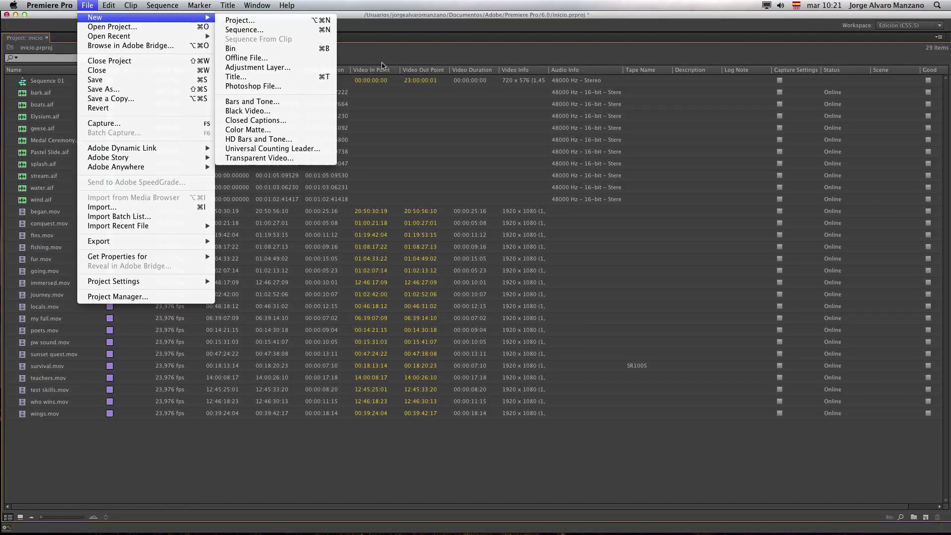
click(87, 4)
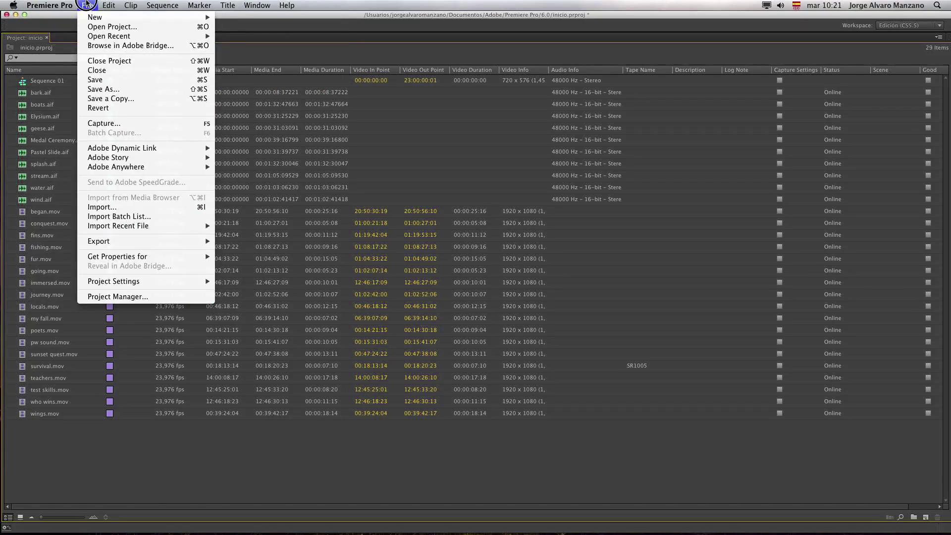
click(86, 4)
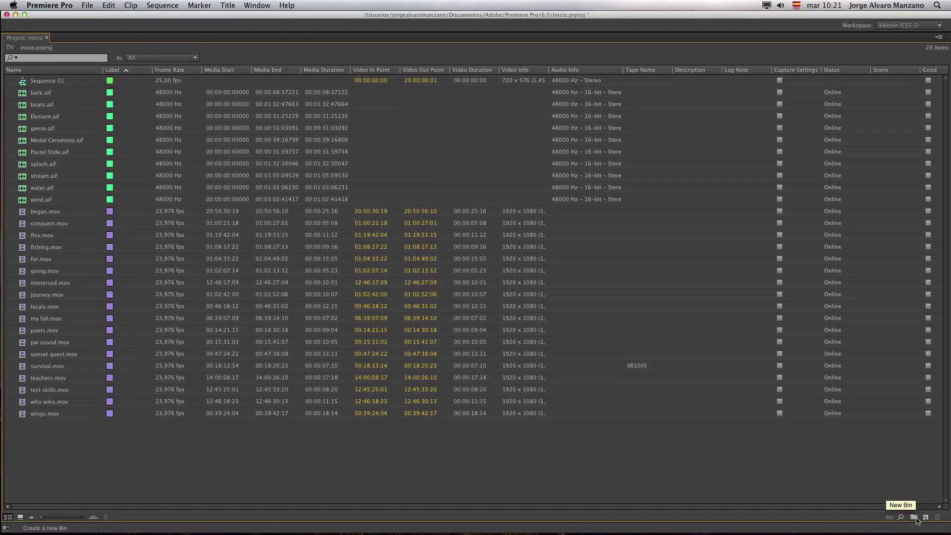
right_click(105, 451)
click(342, 486)
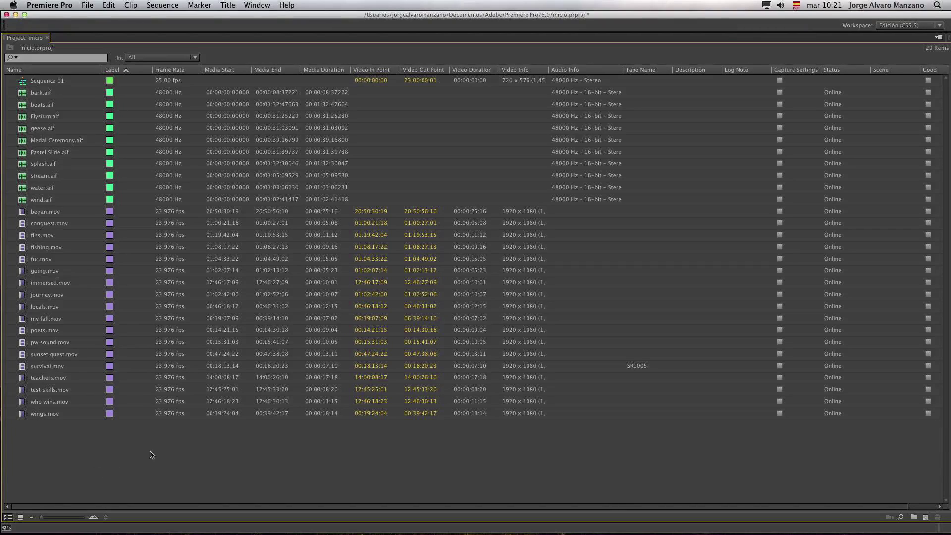
Step: Create a bin in the project, move the video clips from began.mov through wings.mov into it, and collapse it
right_click(55, 449)
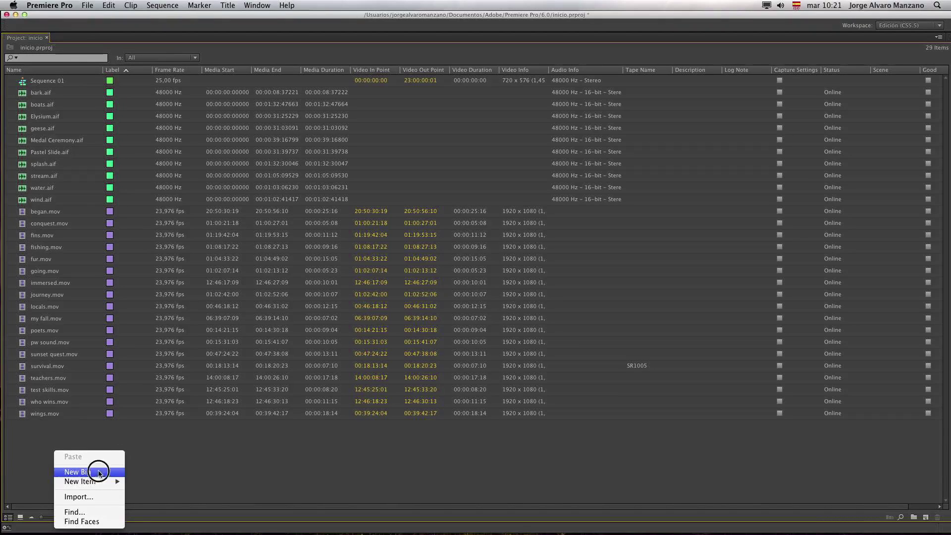
click(98, 472)
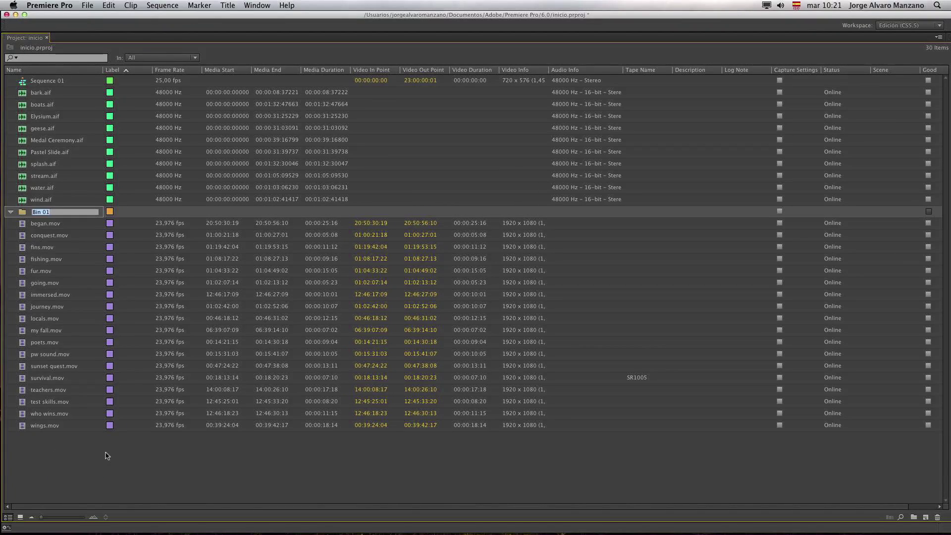
drag(92, 464, 42, 213)
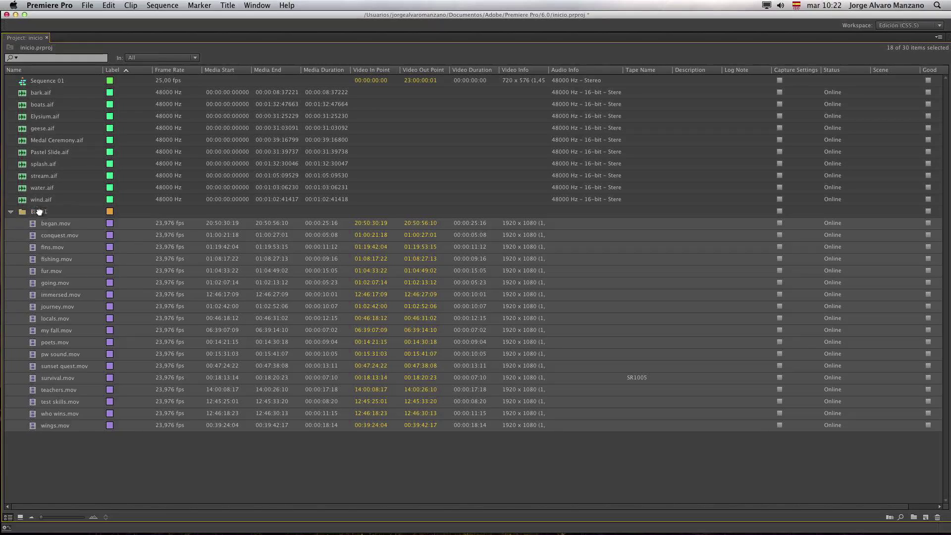
click(11, 212)
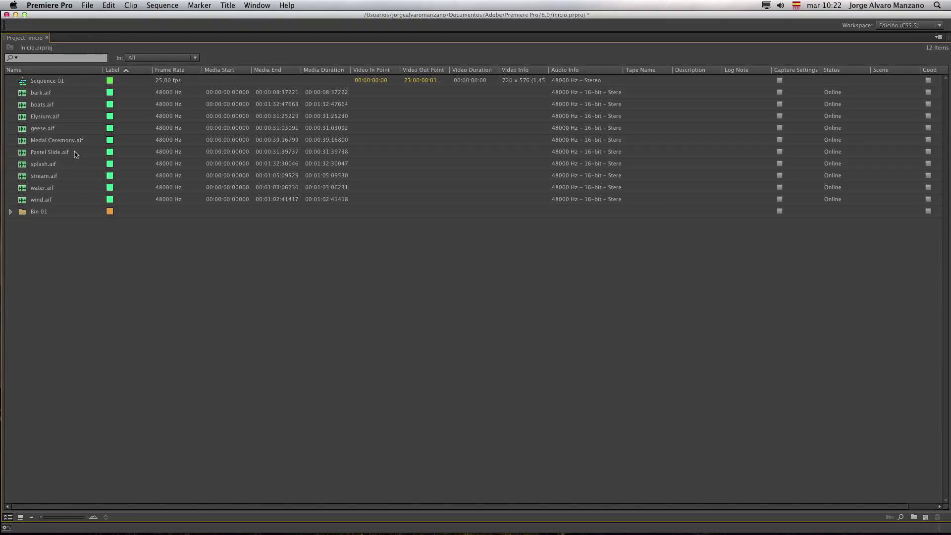
Step: Move the sound effects bark, boats, geese, splash, stream, water and wind.aif into a new bin, keeping its default name
drag(74, 199, 43, 169)
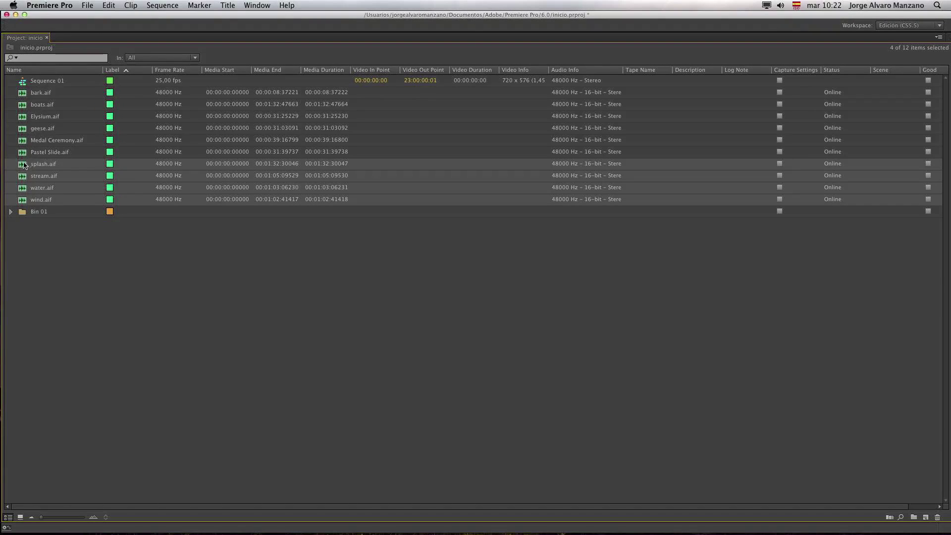
drag(72, 130, 45, 89)
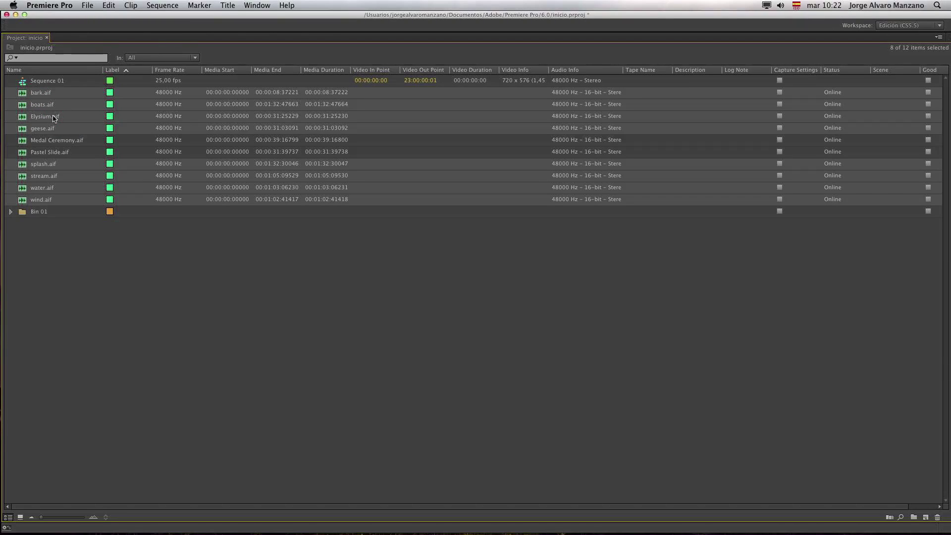
super+click(53, 118)
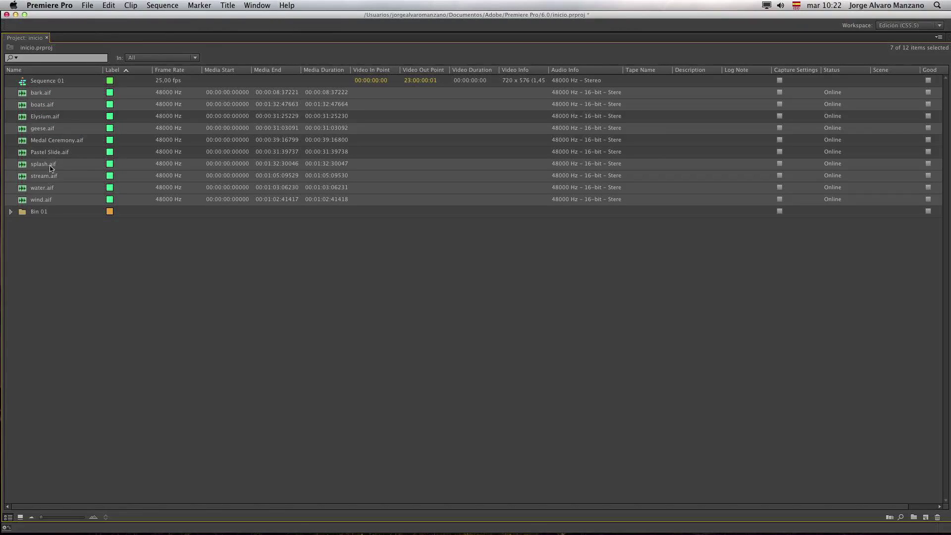
drag(22, 165, 914, 516)
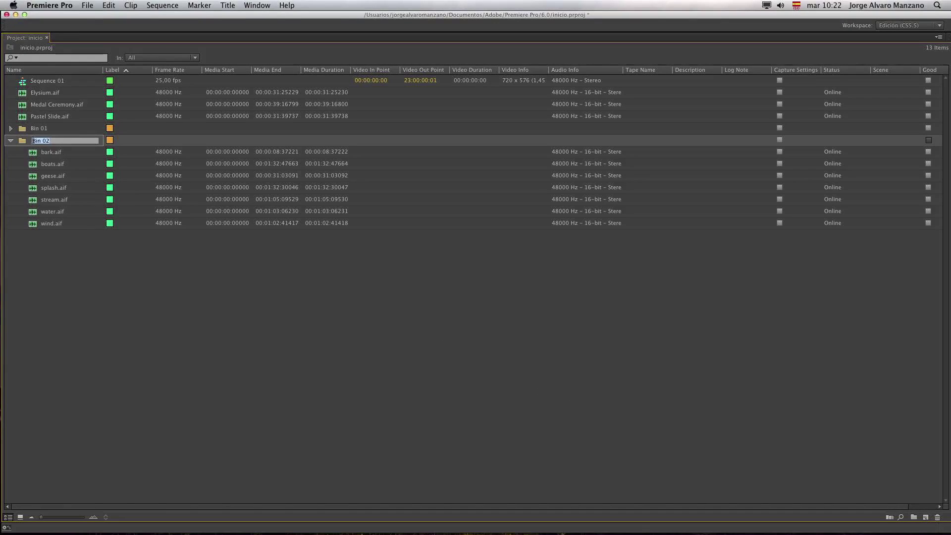
click(80, 257)
Step: Move Elysium, Medal Ceremony and Pastel Slide.aif into another new bin, and leave the video and sound effects bins collapsed
drag(82, 115, 913, 516)
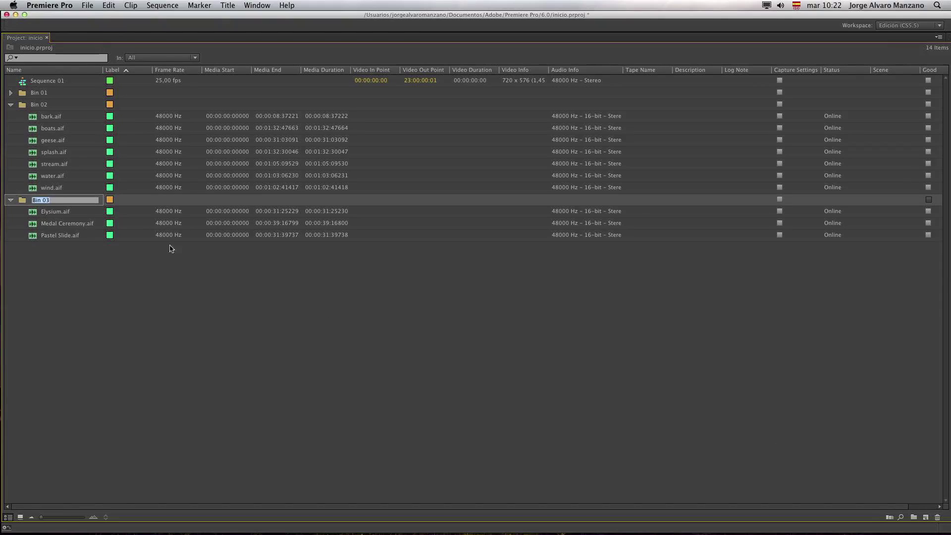
click(39, 271)
click(11, 104)
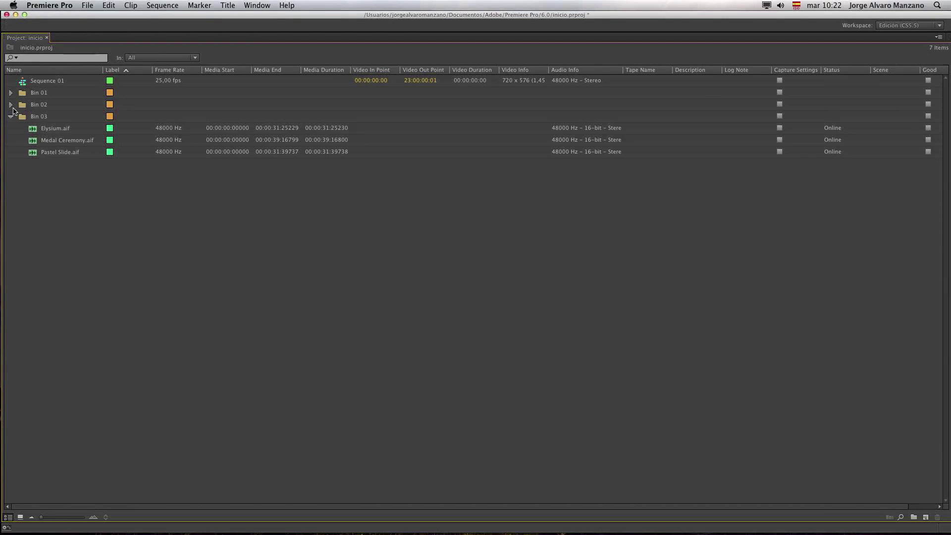
click(10, 92)
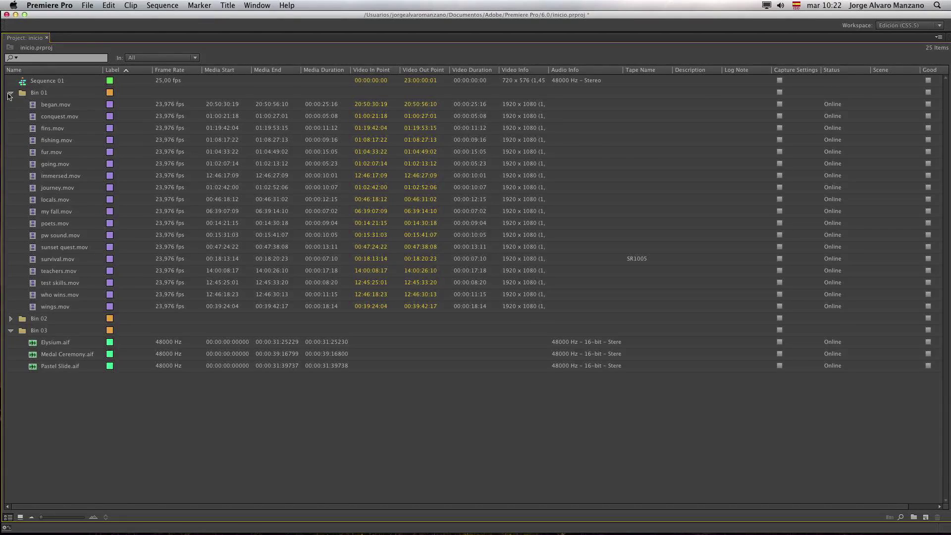
click(10, 93)
Step: Create a fourth, empty bin at the project's root level and move Sequence 01 into it
right_click(35, 205)
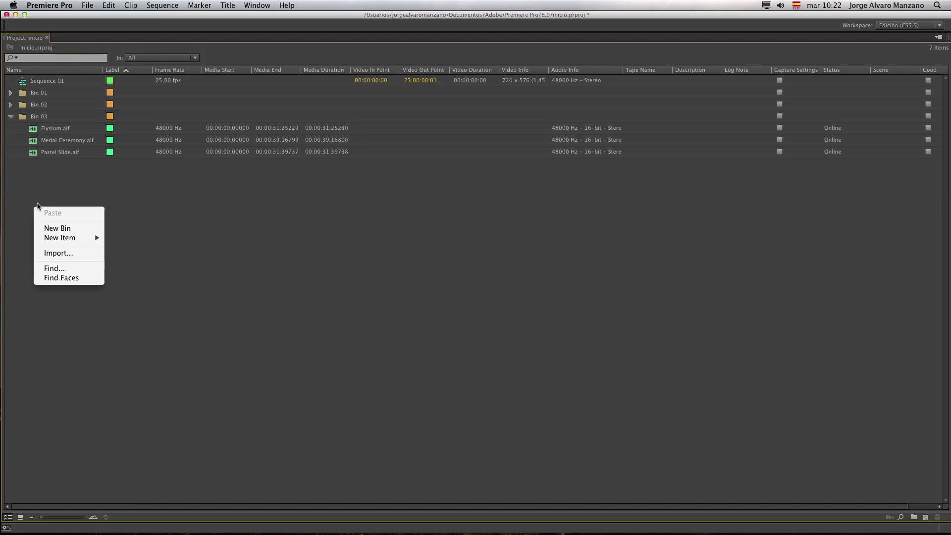
click(70, 231)
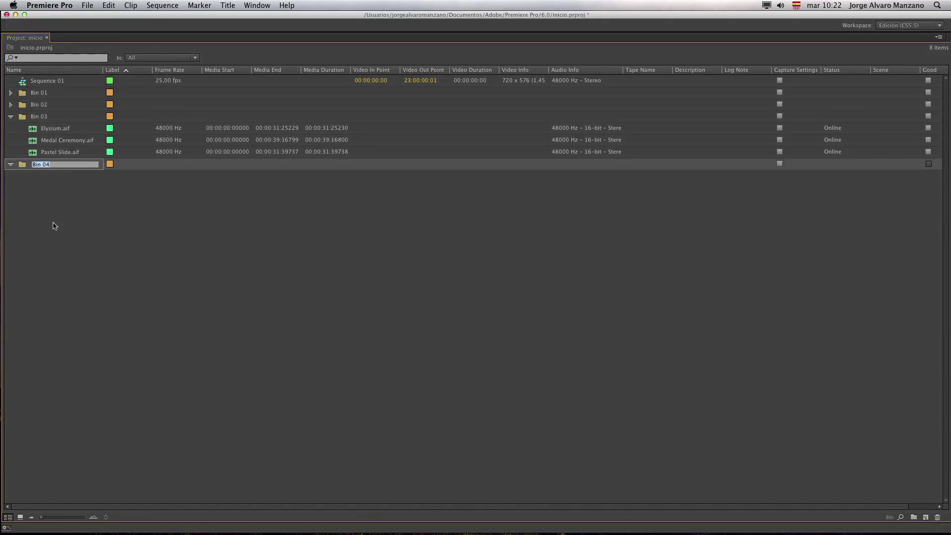
right_click(55, 225)
mouse_move(87, 258)
click(24, 216)
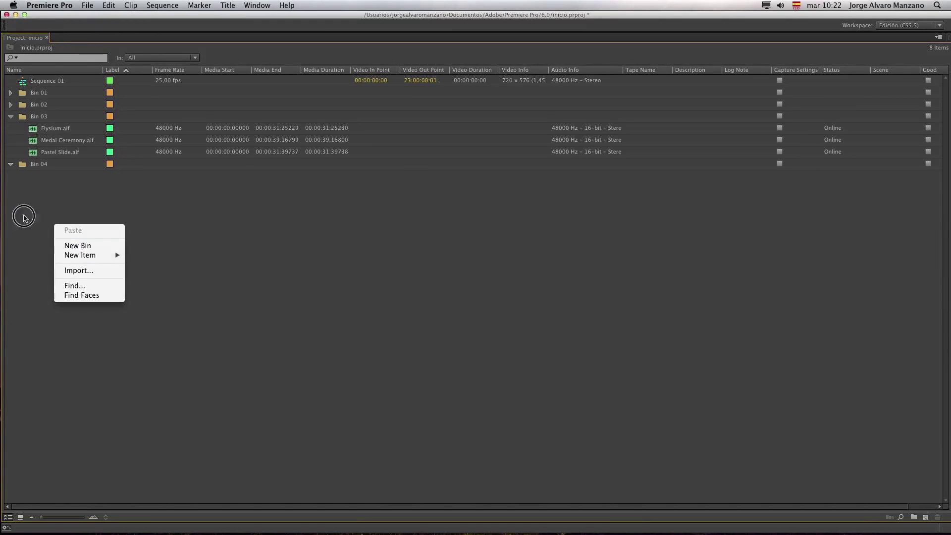
double_click(50, 167)
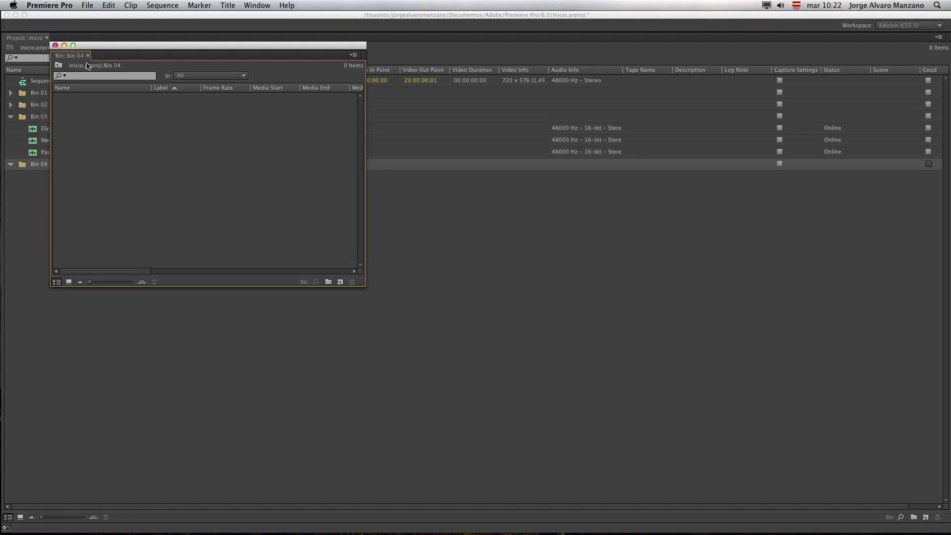
click(55, 45)
click(40, 84)
drag(40, 85, 43, 164)
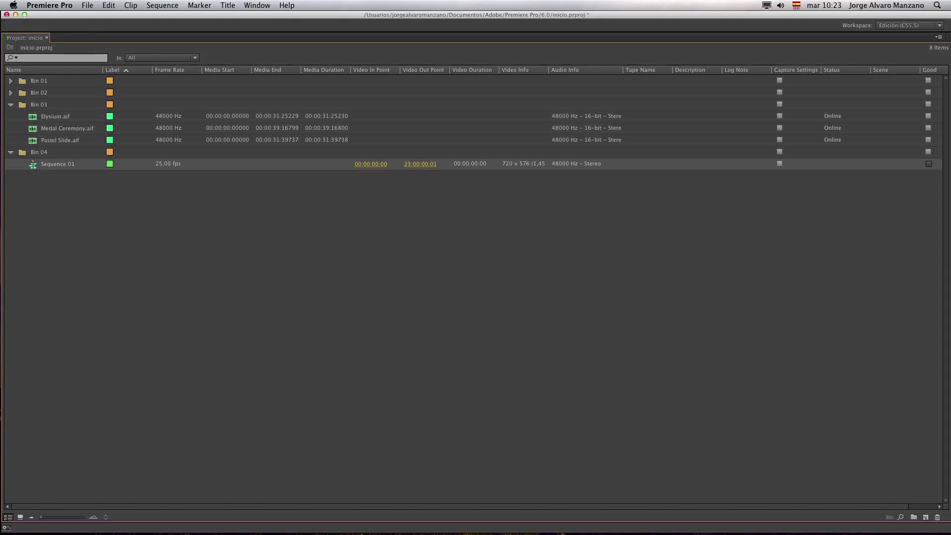
click(82, 197)
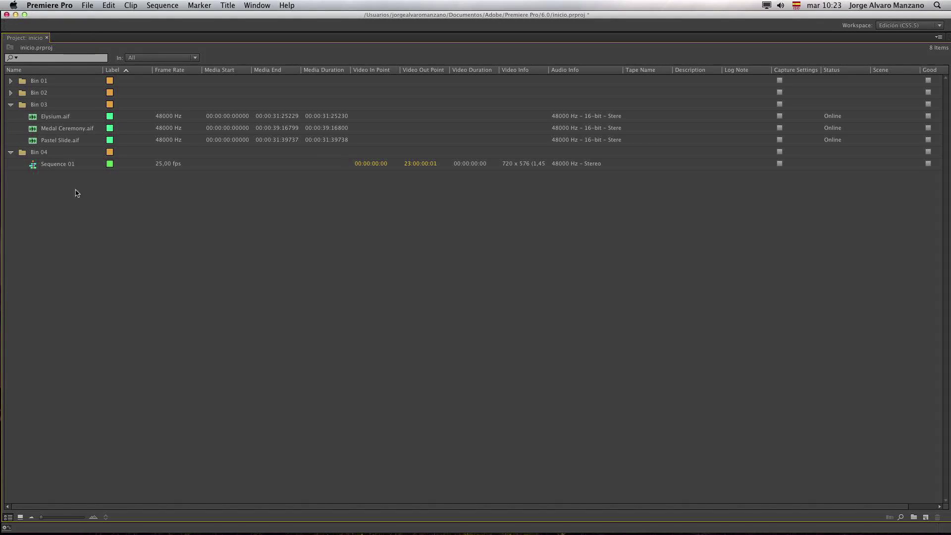
Step: Rename the bin that holds Sequence 01 as sec
click(47, 155)
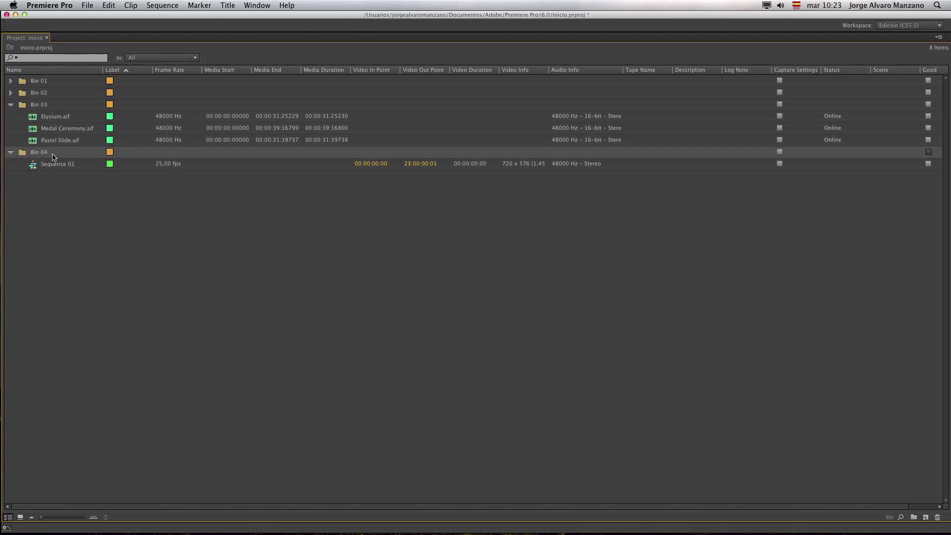
key(Return)
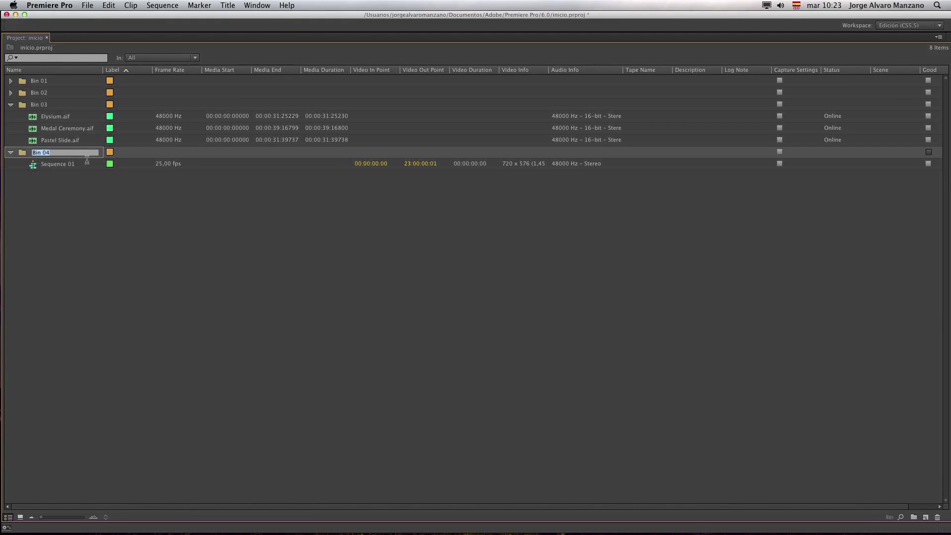
text(sec)
key(Tab)
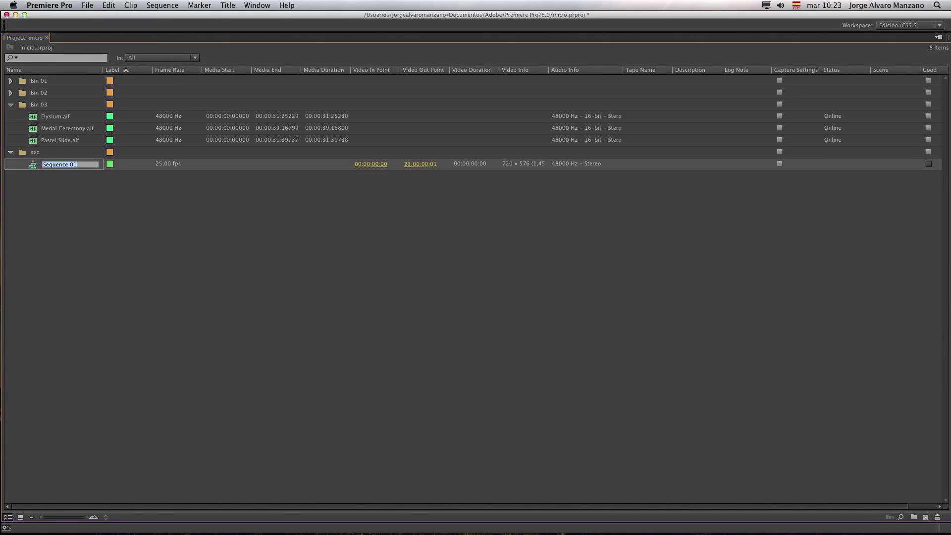
Step: Rename the bin that holds the three music tracks as mus
click(54, 105)
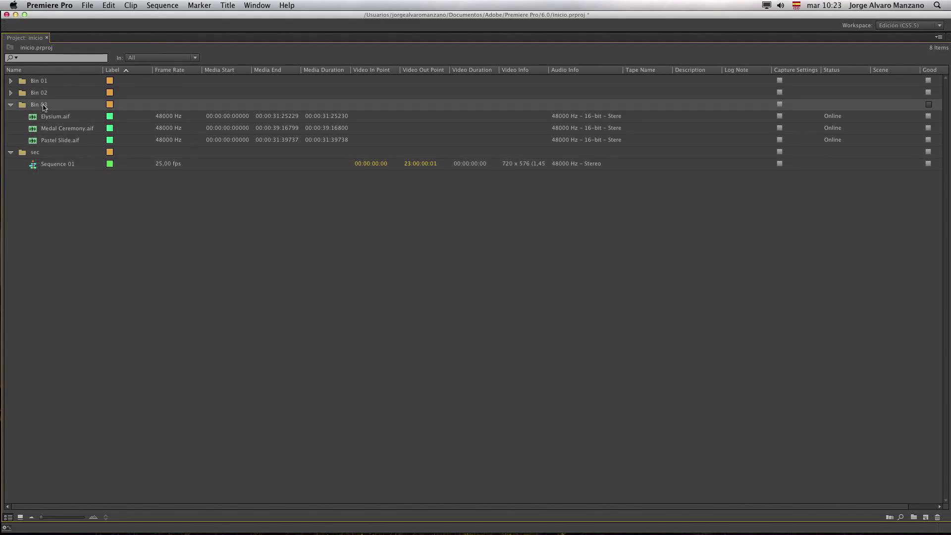
click(56, 103)
text(mus)
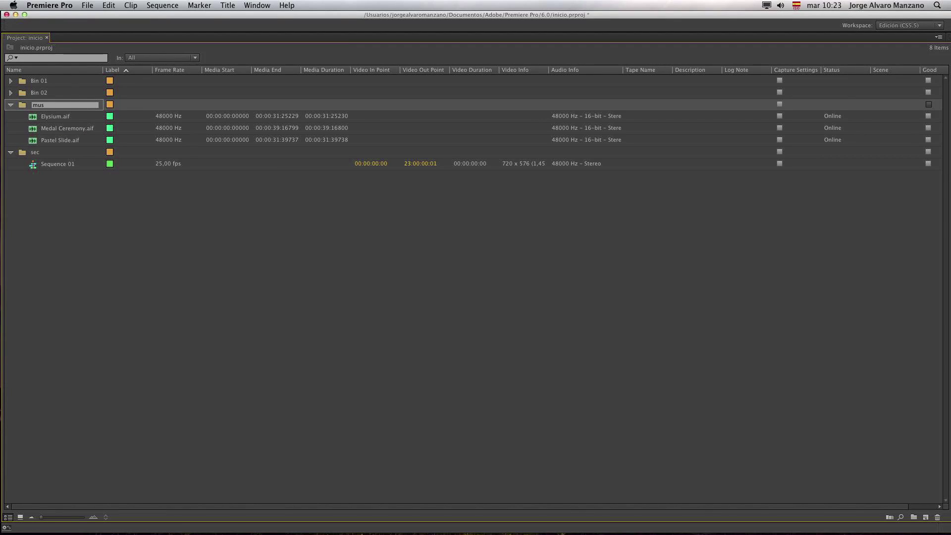
key(Tab)
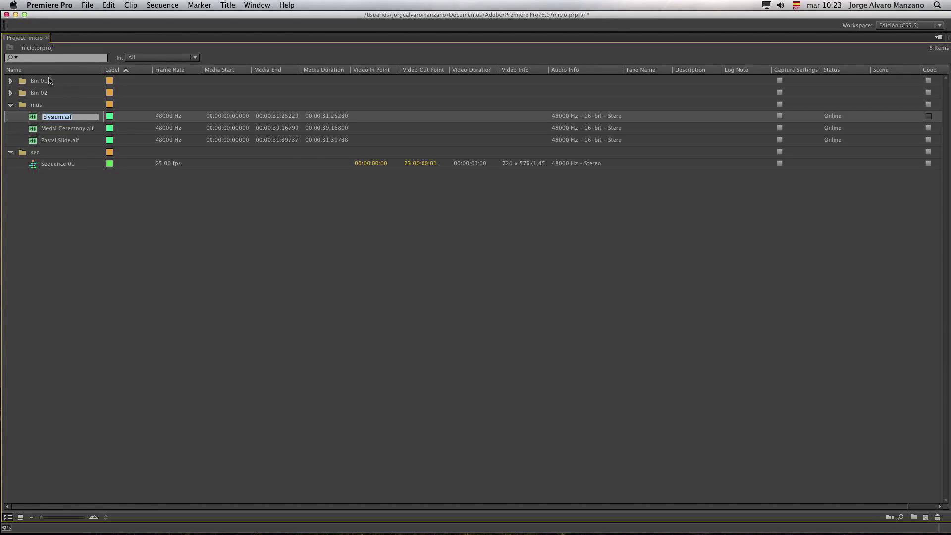
Step: Expand the sound effects bin to check its contents, rename it as fx son, and collapse it
click(10, 92)
click(55, 92)
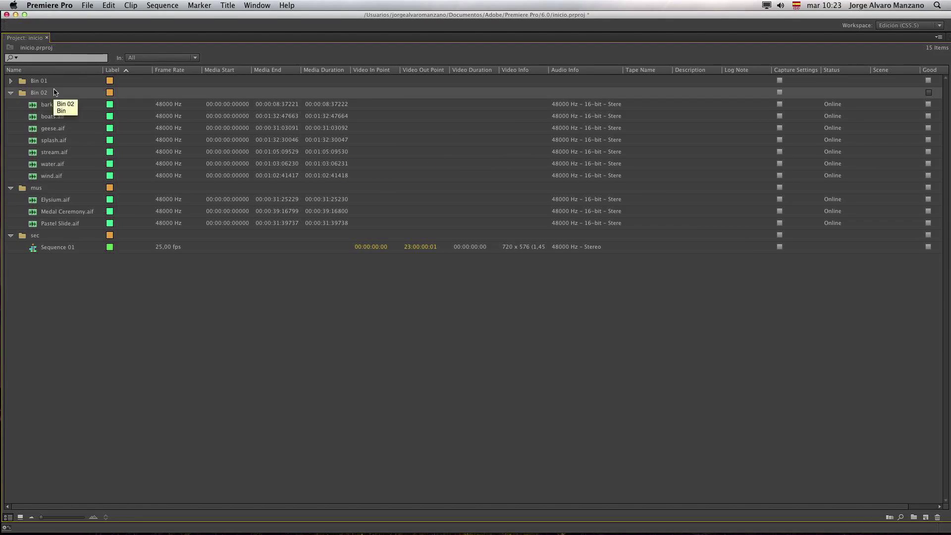
click(54, 92)
text(f)
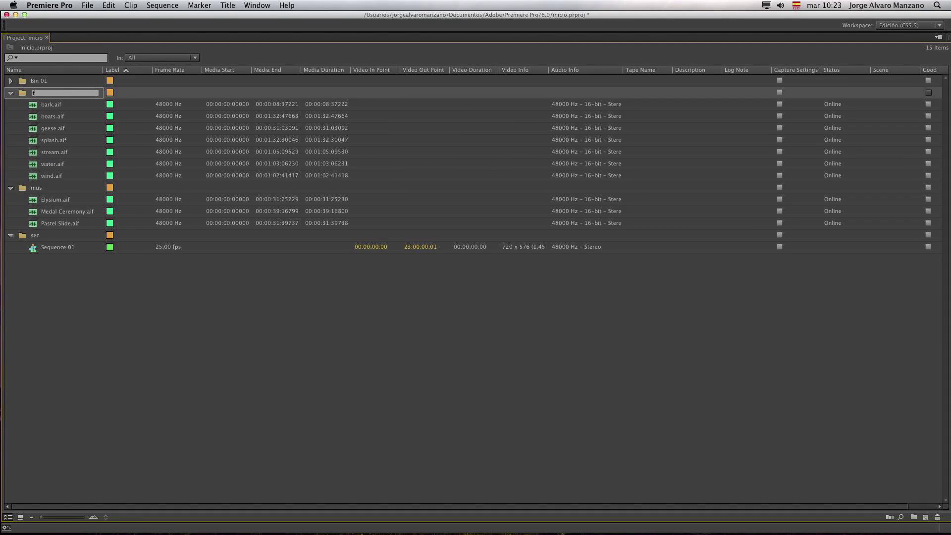
text(x son)
key(Tab)
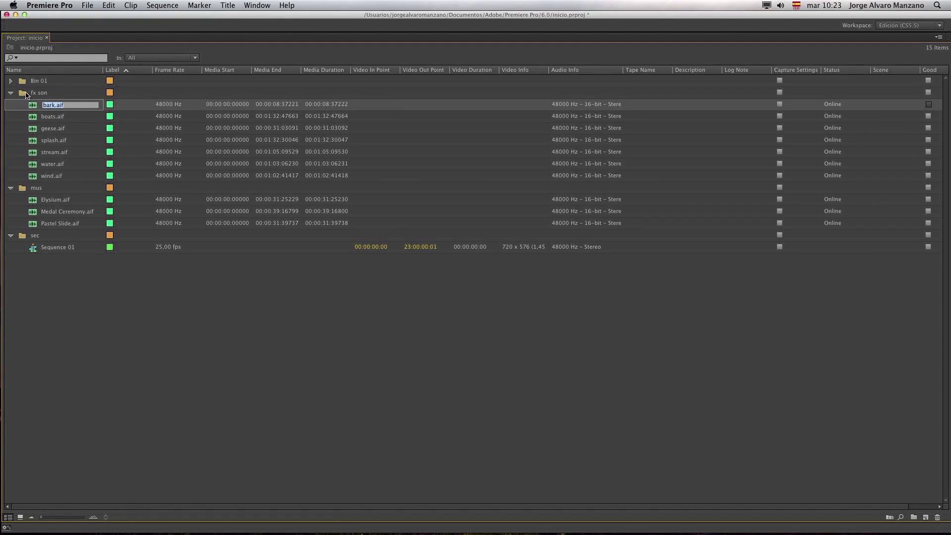
click(10, 92)
Step: Expand the bin with the video clips, rename it as brutos, and leave no item selected
click(10, 80)
click(47, 83)
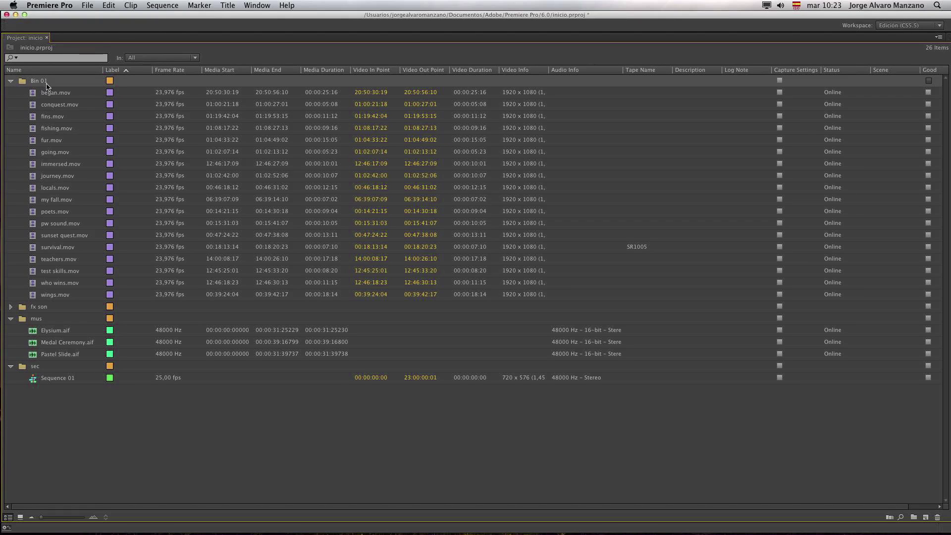
click(46, 82)
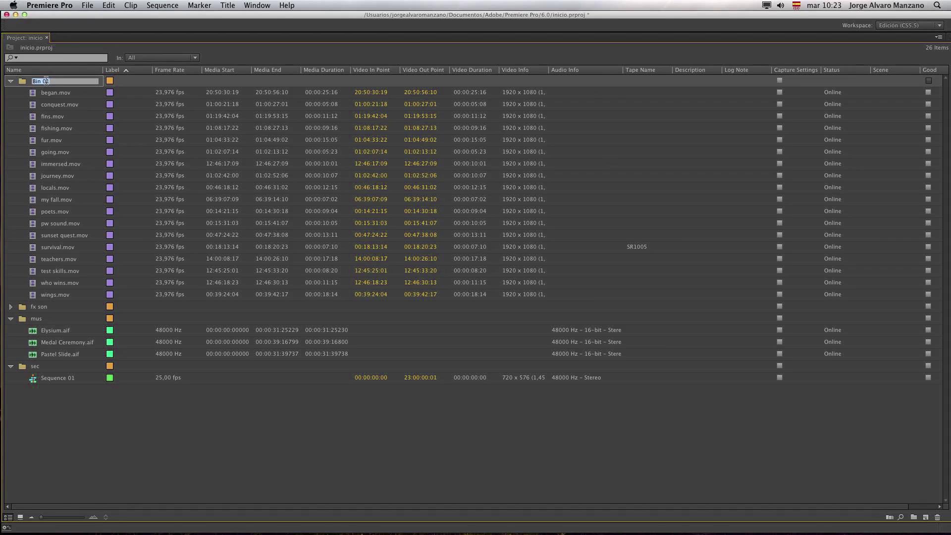
text(brutos)
key(Tab)
click(99, 411)
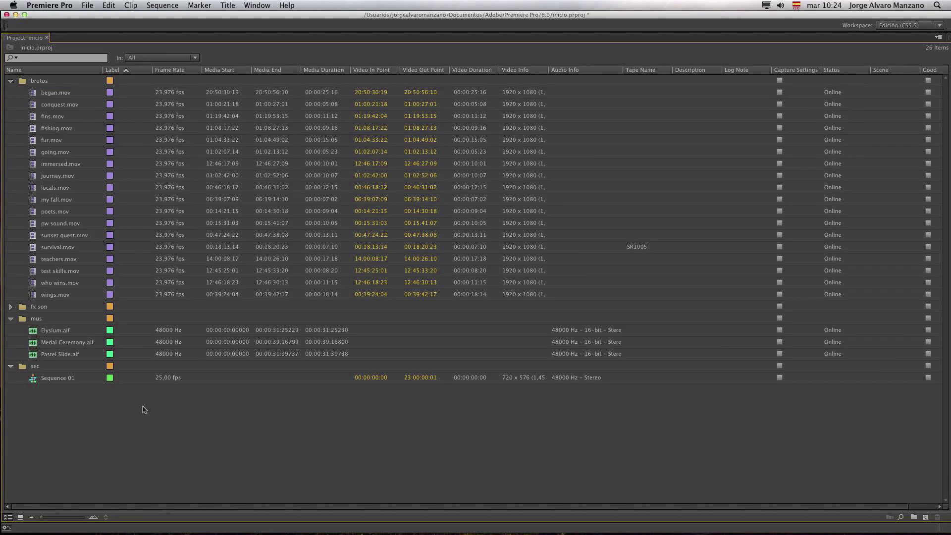
Step: Collapse the brutos, mus and sec bins so that only the bin names are listed
click(10, 80)
click(10, 104)
click(11, 118)
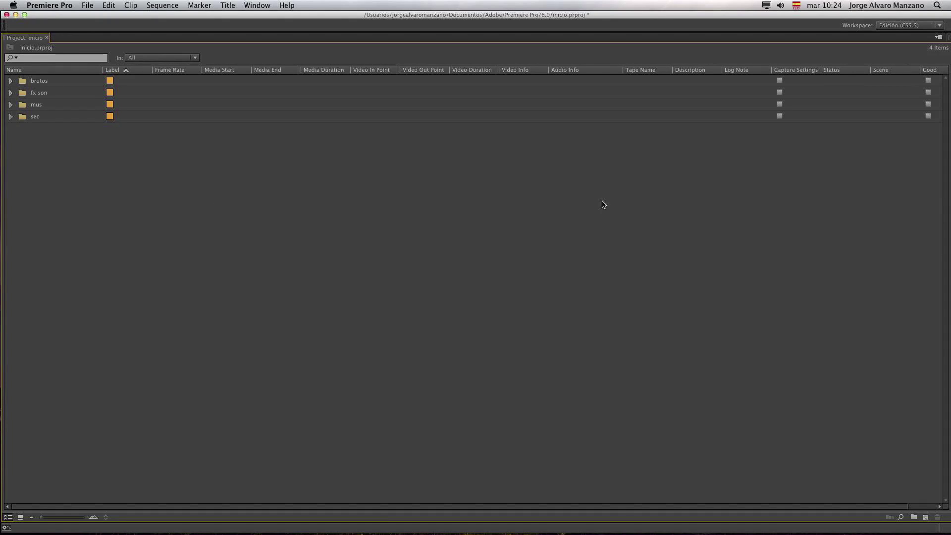
Step: Restore the maximized Project panel to its normal size, and collapse the recursos and MEGACURSOS folders in the Media Browser
key(grave)
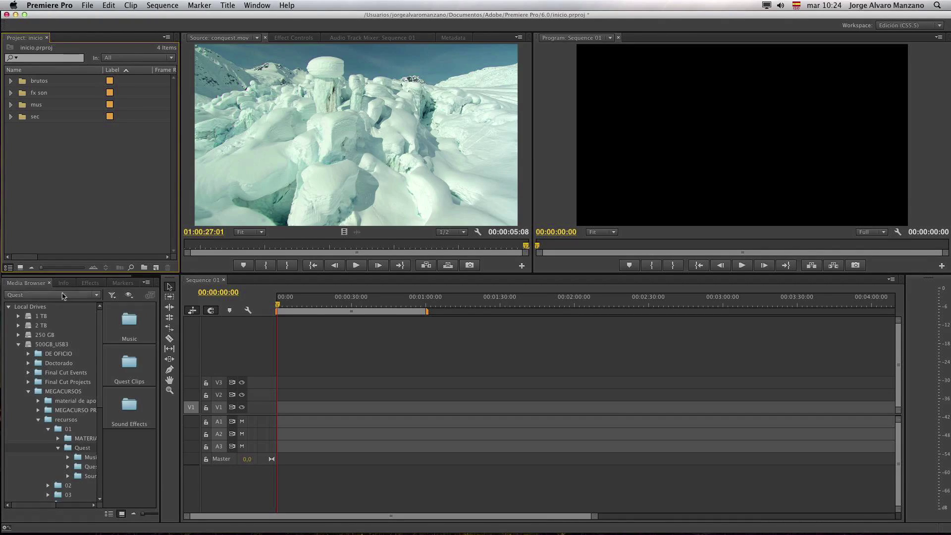
click(37, 420)
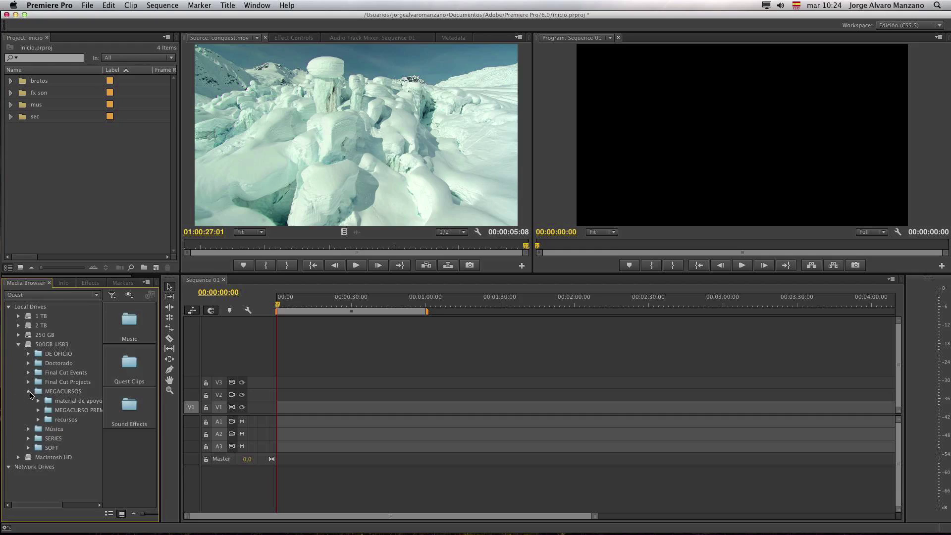
click(29, 391)
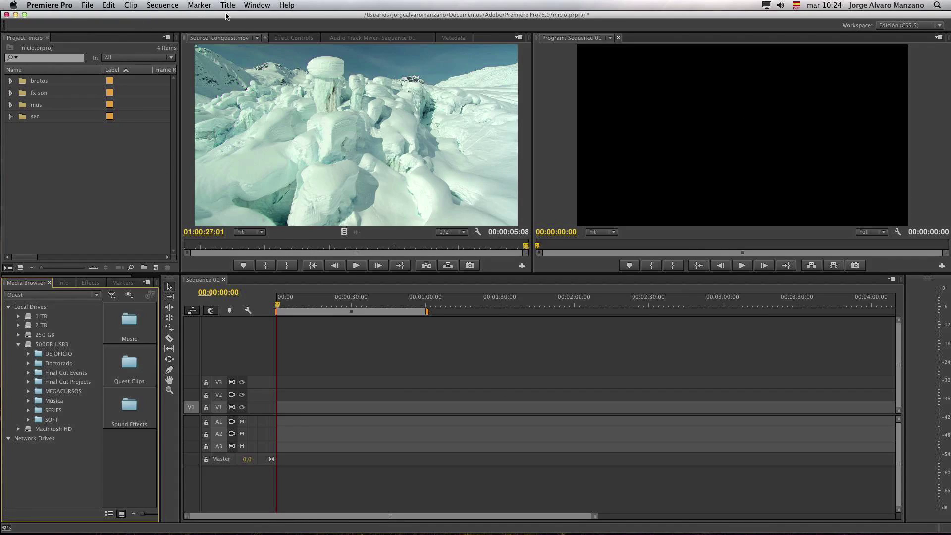
click(254, 5)
mouse_move(257, 19)
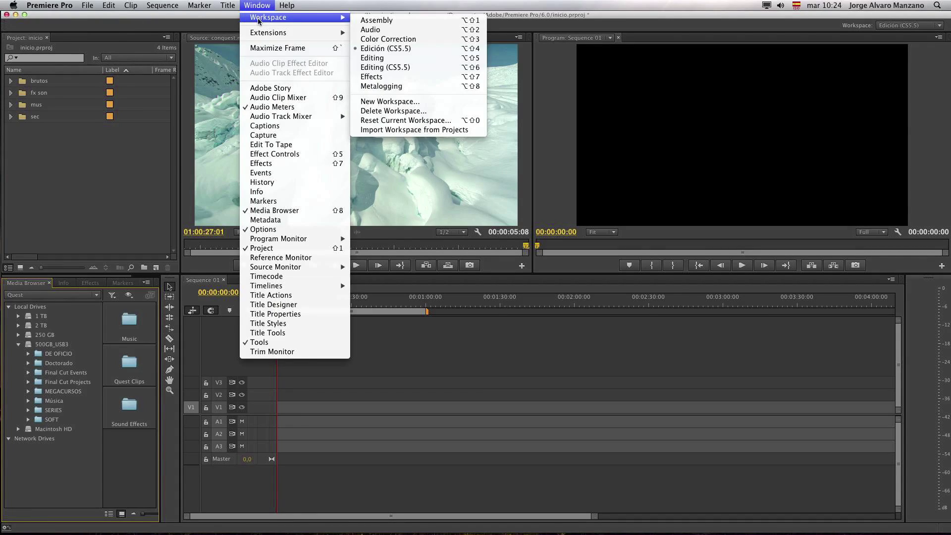
click(257, 6)
click(257, 6)
mouse_move(267, 19)
click(268, 7)
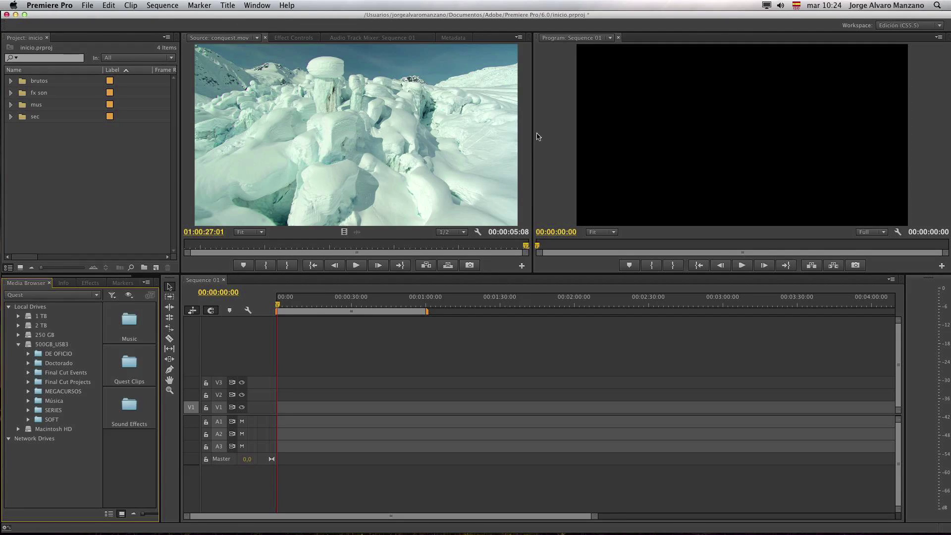
Step: Narrow the Source Monitor to widen the Program Monitor, and widen the Media Browser at the timeline's expense
drag(534, 137, 273, 120)
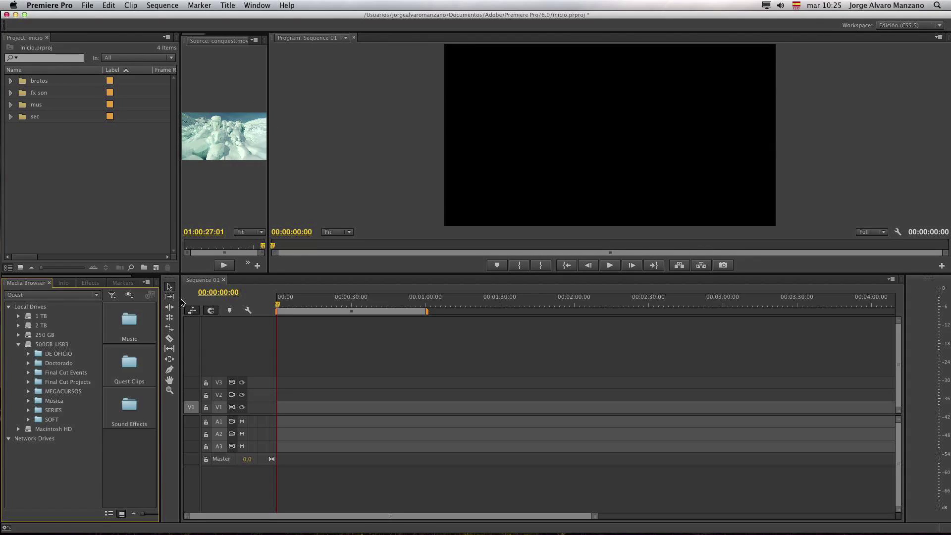
click(181, 302)
drag(177, 302, 374, 318)
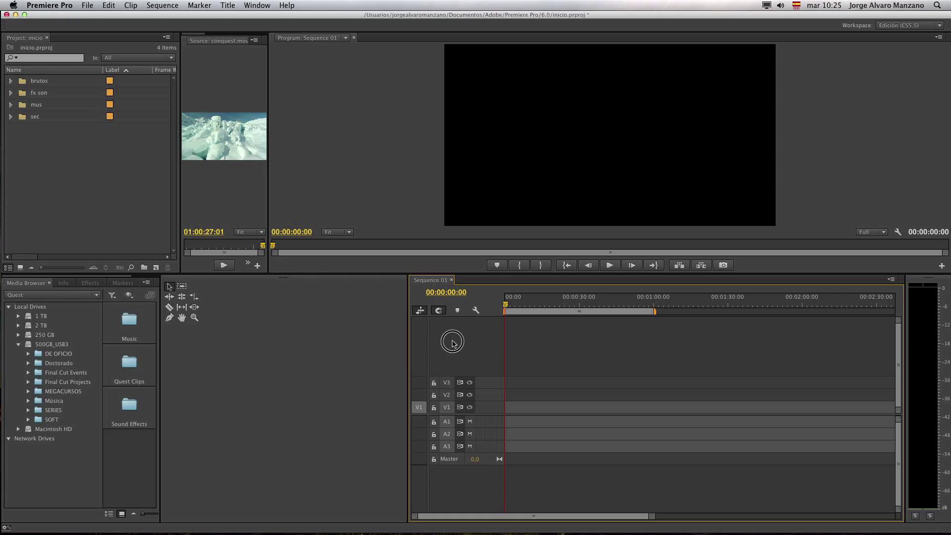
drag(163, 330, 483, 329)
Step: Reset the current Edición (CS5.5) workspace to its original layout and confirm the reset
click(254, 4)
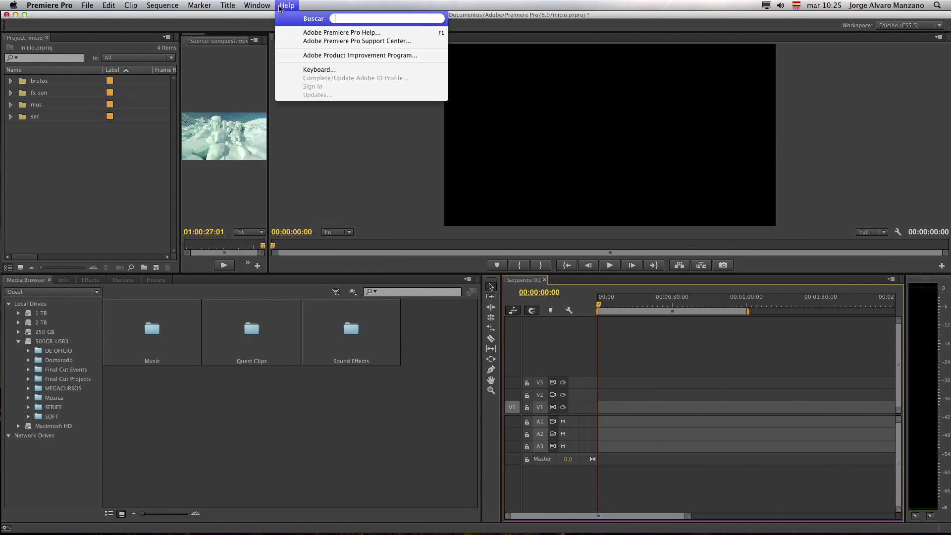
mouse_move(263, 20)
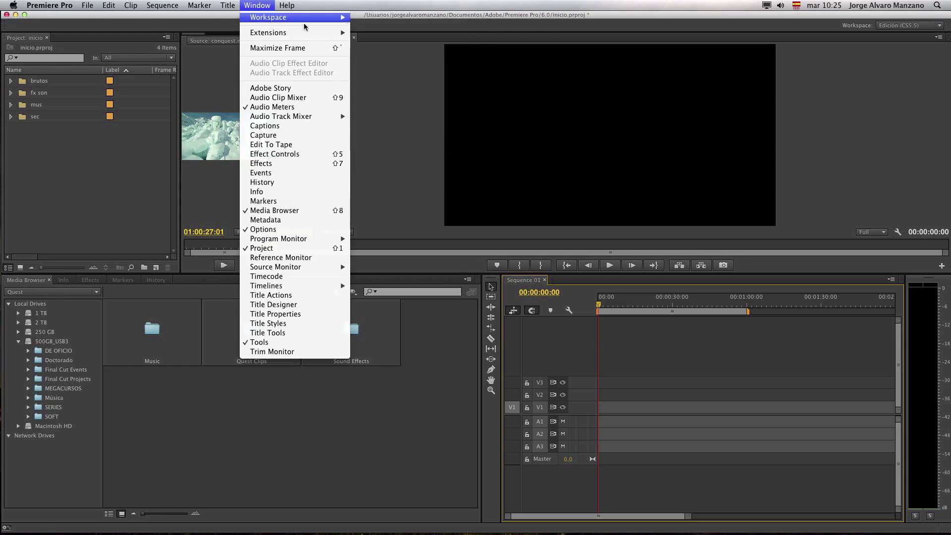
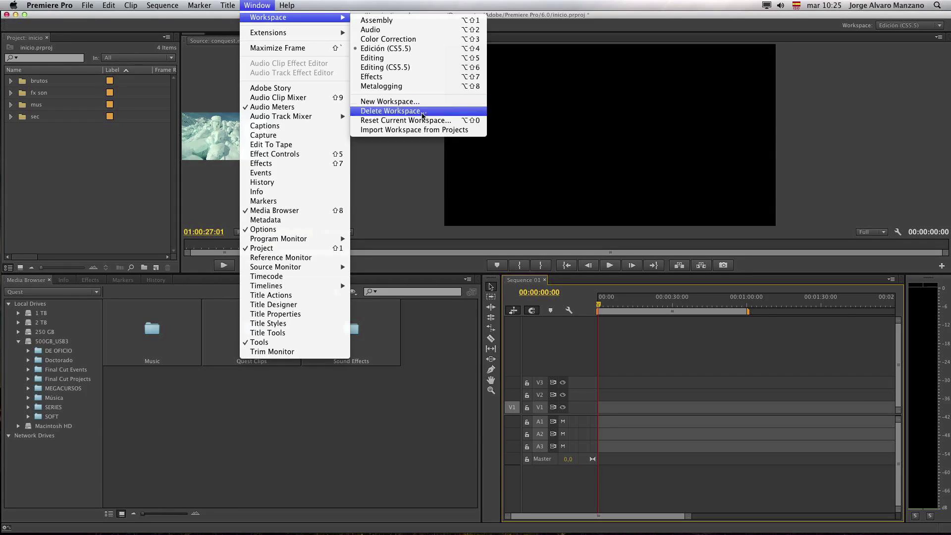
click(385, 121)
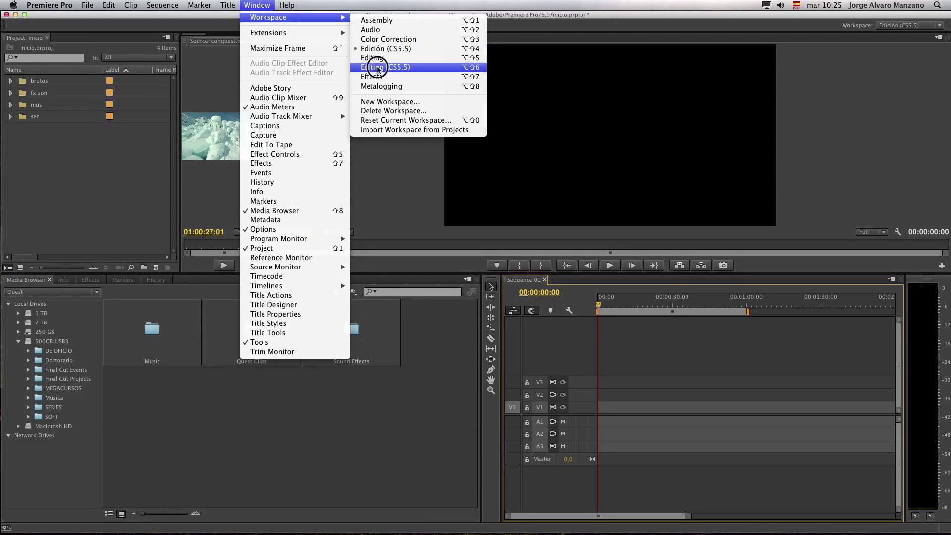
click(391, 123)
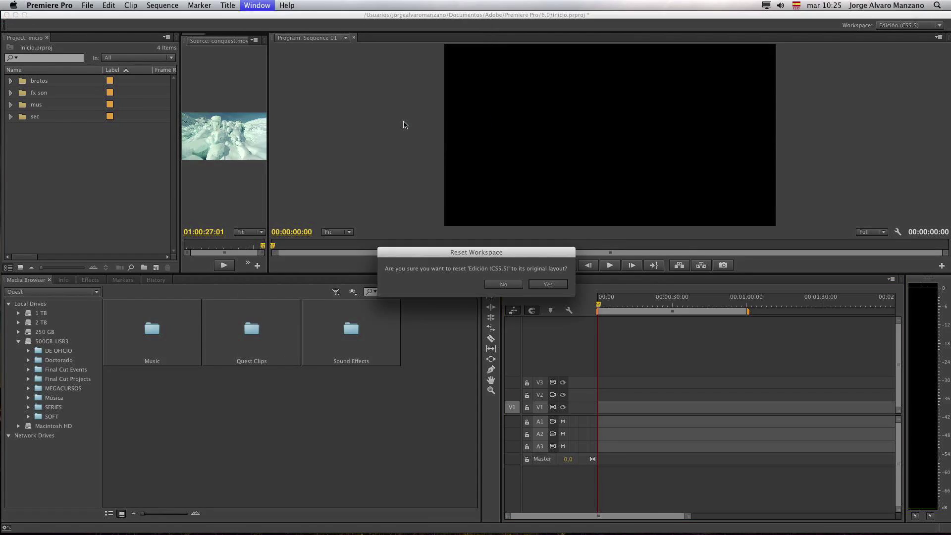
drag(511, 256, 434, 111)
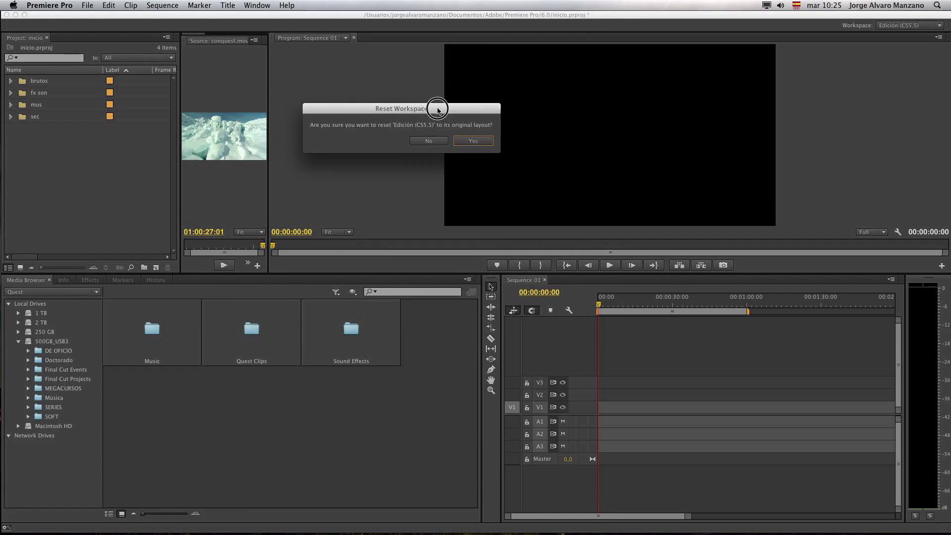
click(471, 141)
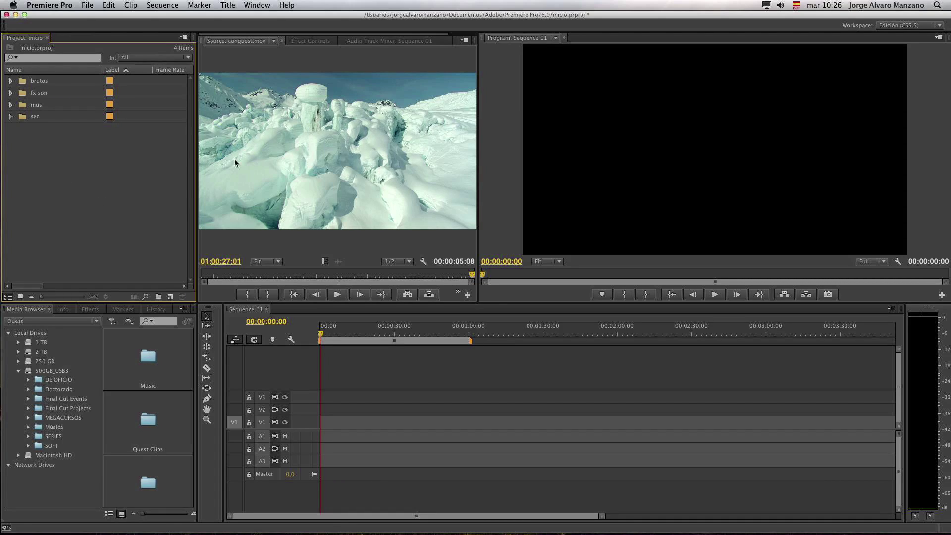
Step: Expand the brutos bin and load the clip began.mov into the Source Monitor
click(11, 81)
click(10, 81)
click(10, 81)
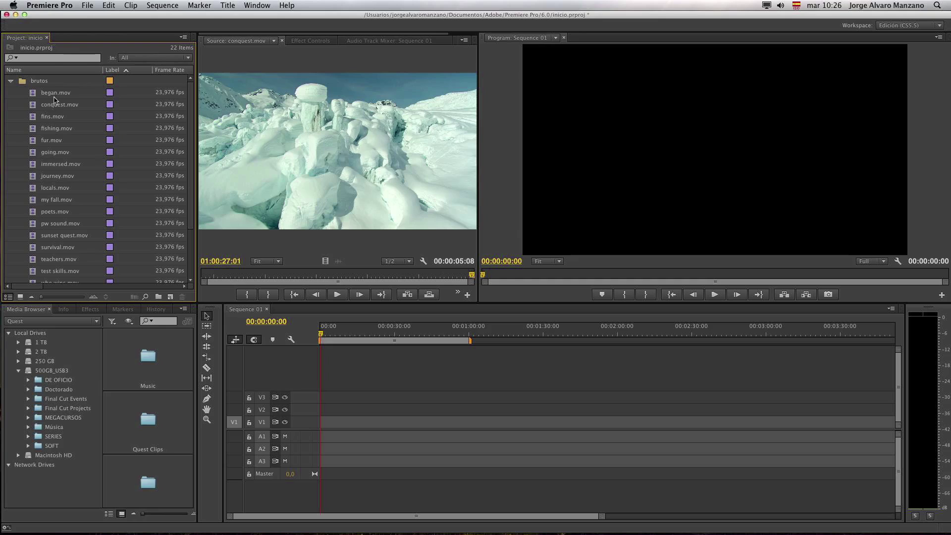
drag(54, 92, 281, 177)
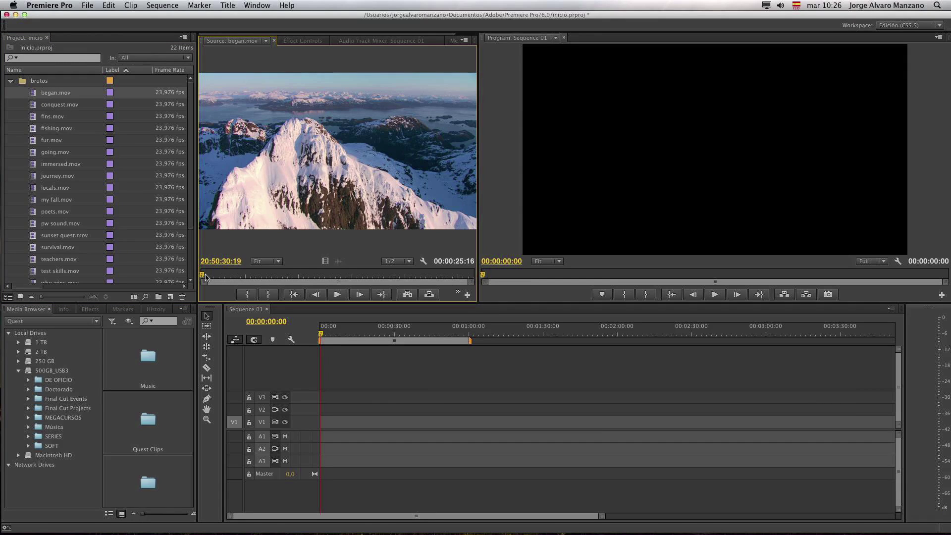
Step: Play and scrub through began.mov in the Source Monitor, restarting it from its first frame
drag(204, 276, 77, 275)
click(337, 295)
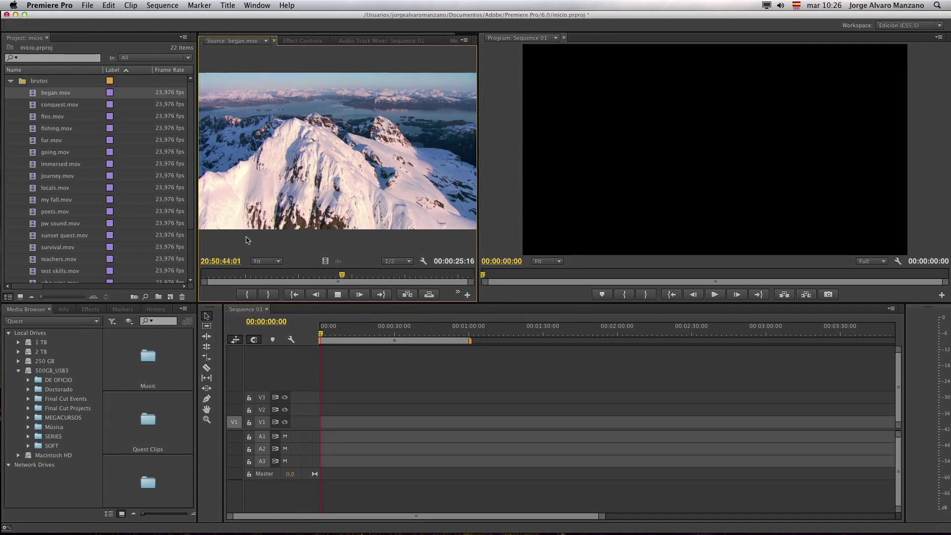
click(337, 294)
drag(322, 272, 141, 271)
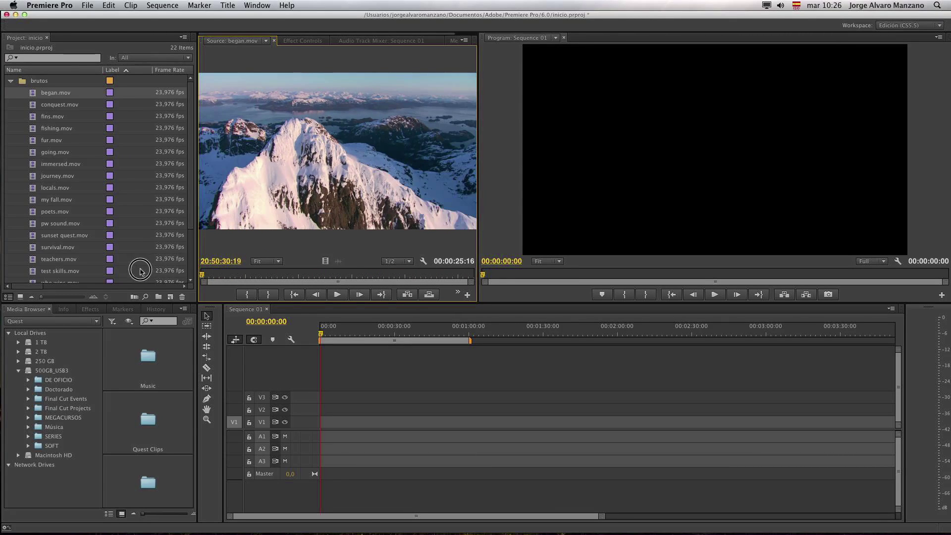
click(338, 295)
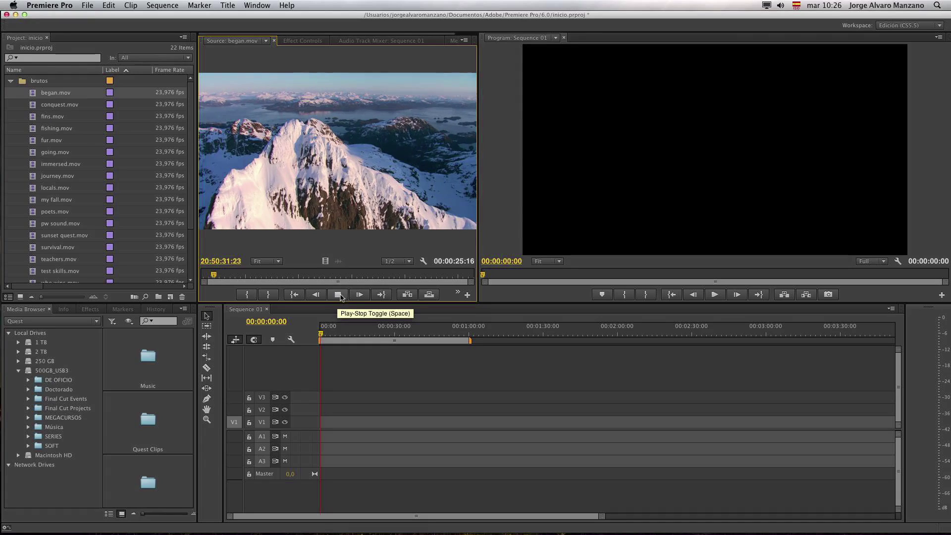
click(338, 294)
drag(277, 275, 164, 271)
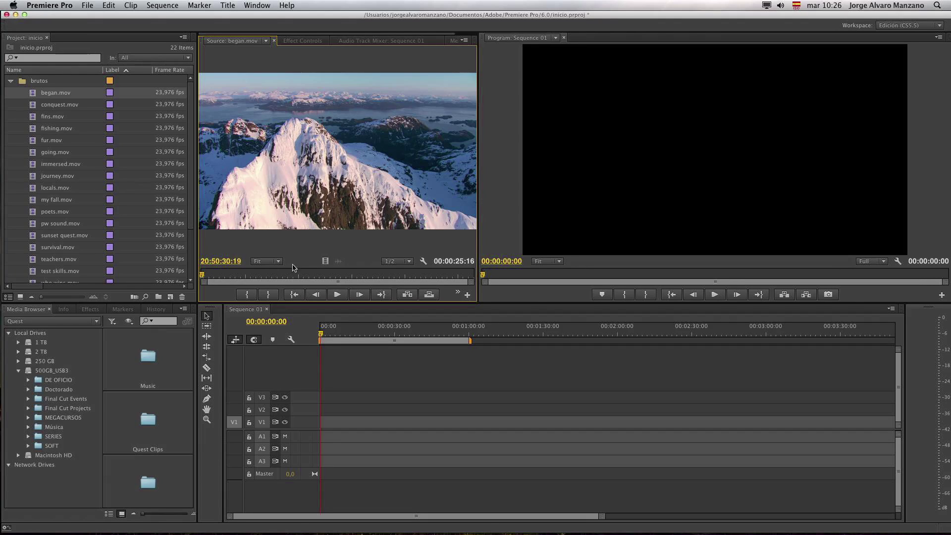
drag(203, 275, 379, 278)
Step: Load conquest.mov into the Source Monitor, scrub partway through it, and keep the clip selected in the brutos bin
double_click(61, 105)
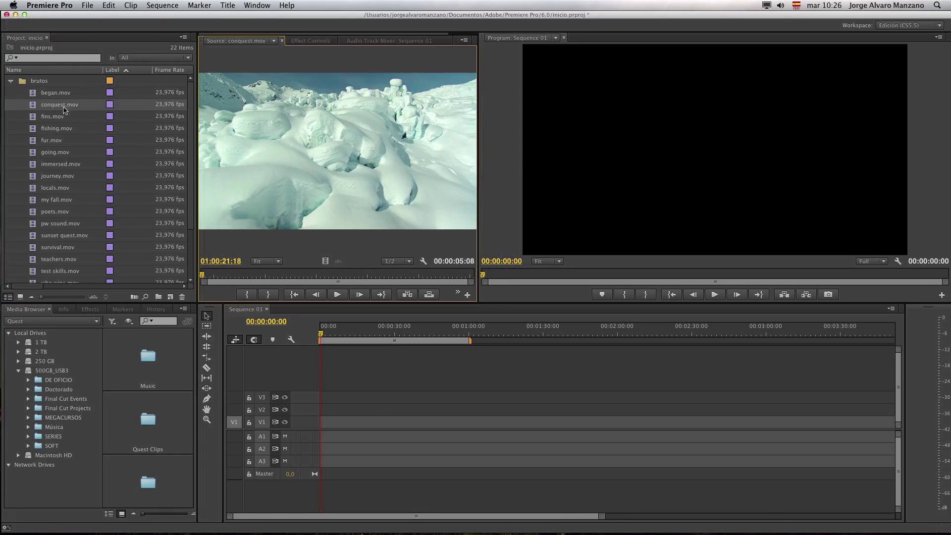
drag(225, 275, 319, 248)
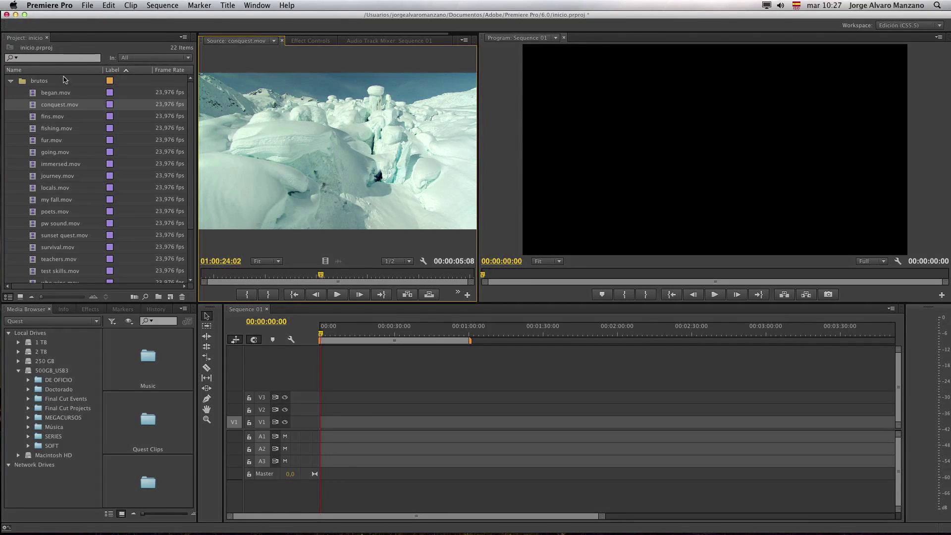
click(55, 95)
click(57, 105)
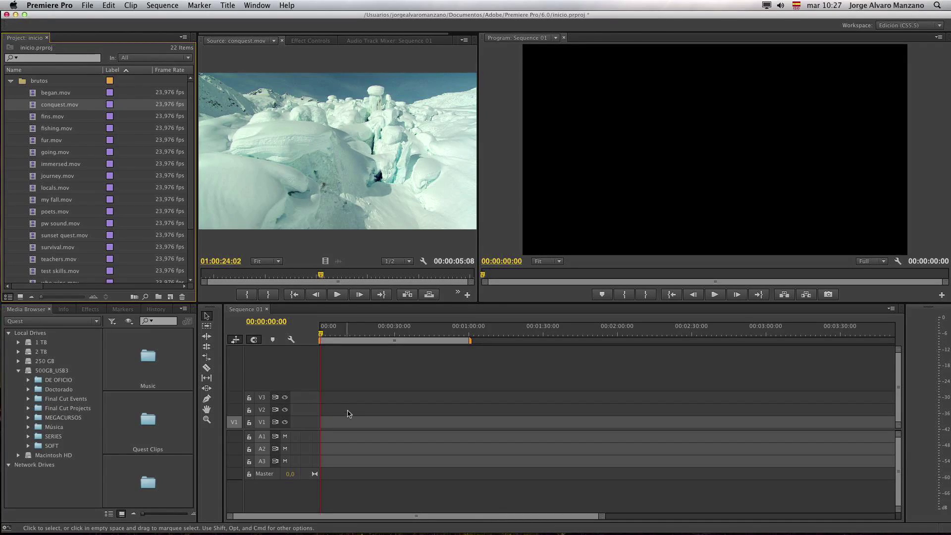
Step: Load began.mov into the Source Monitor again and return its playhead to the first frame
double_click(50, 93)
click(281, 278)
drag(281, 281, 144, 271)
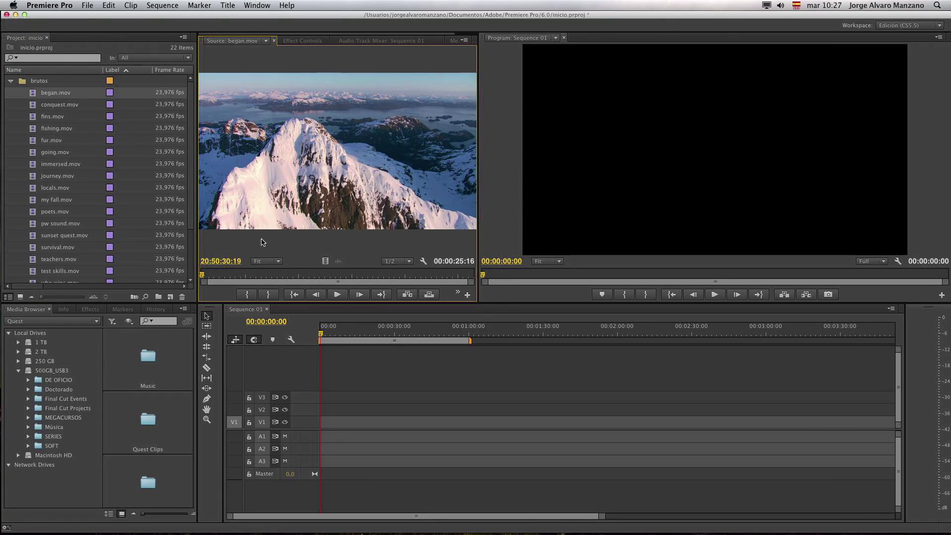
drag(278, 277, 124, 267)
mouse_move(317, 145)
mouse_down()
mouse_move(315, 193)
mouse_move(326, 212)
mouse_move(321, 428)
mouse_move(352, 361)
mouse_move(311, 144)
mouse_up()
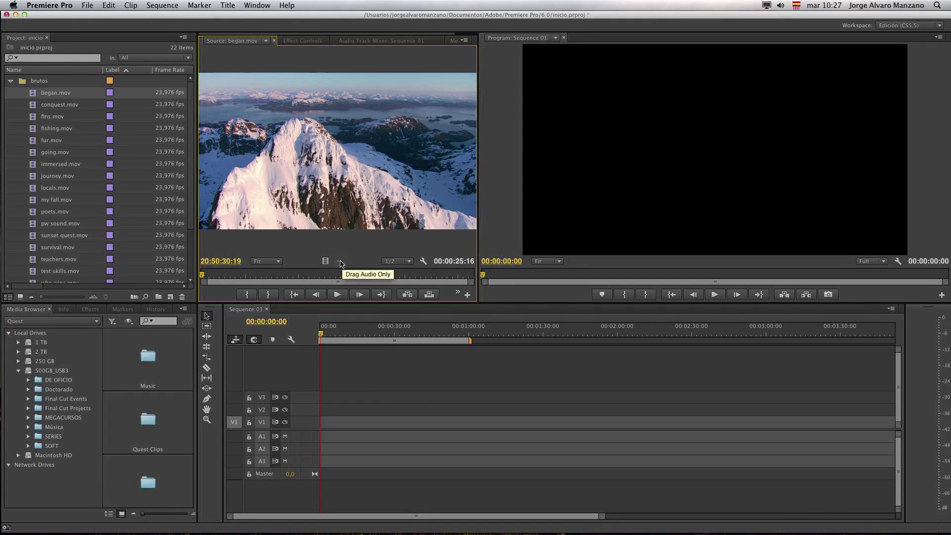
Step: Collapse the brutos bin and leave the sec bin closed, so that only the four bins are listed
click(189, 96)
scroll(183, 110, right, 2)
scroll(178, 183, down, 5)
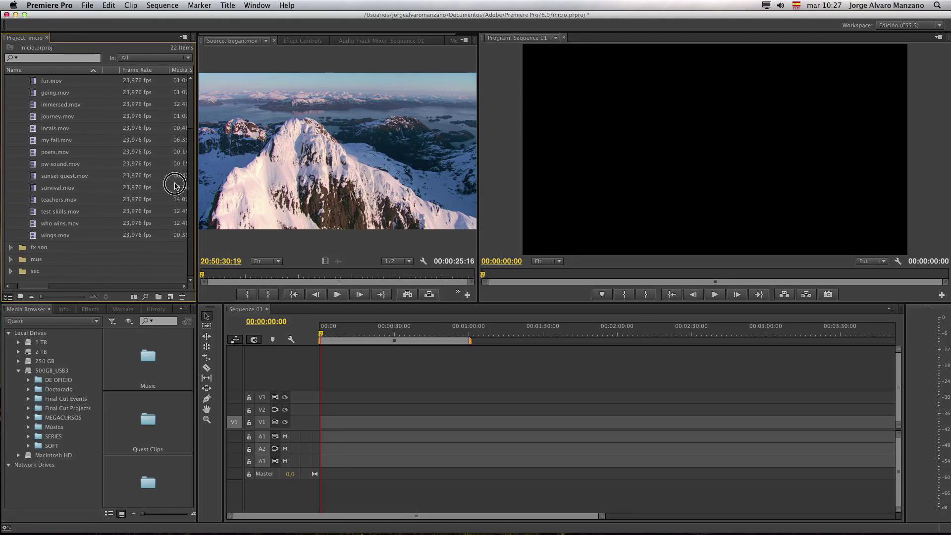
scroll(184, 123, up, 5)
click(11, 81)
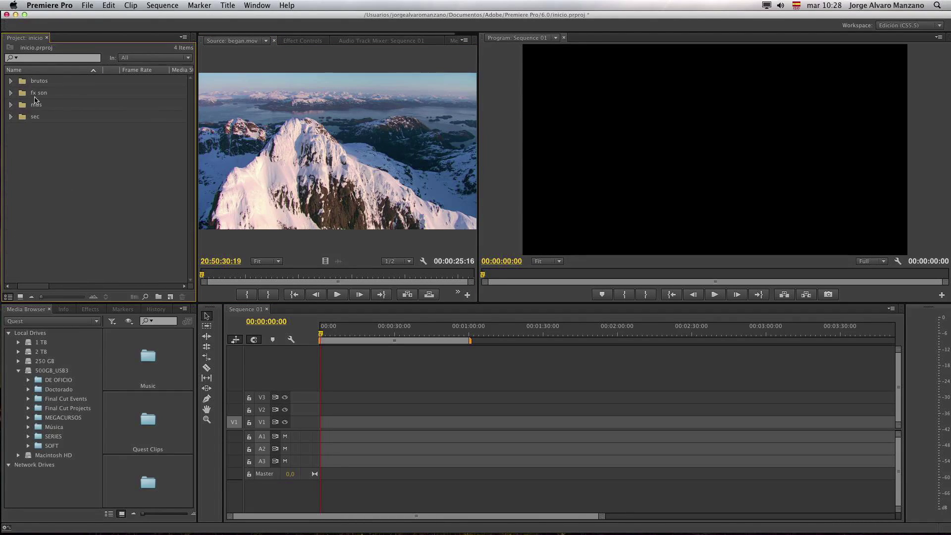
click(12, 117)
click(11, 117)
Step: Import cabecera.mov from the MATERIAL LAS VEGAS folder into the project
double_click(71, 173)
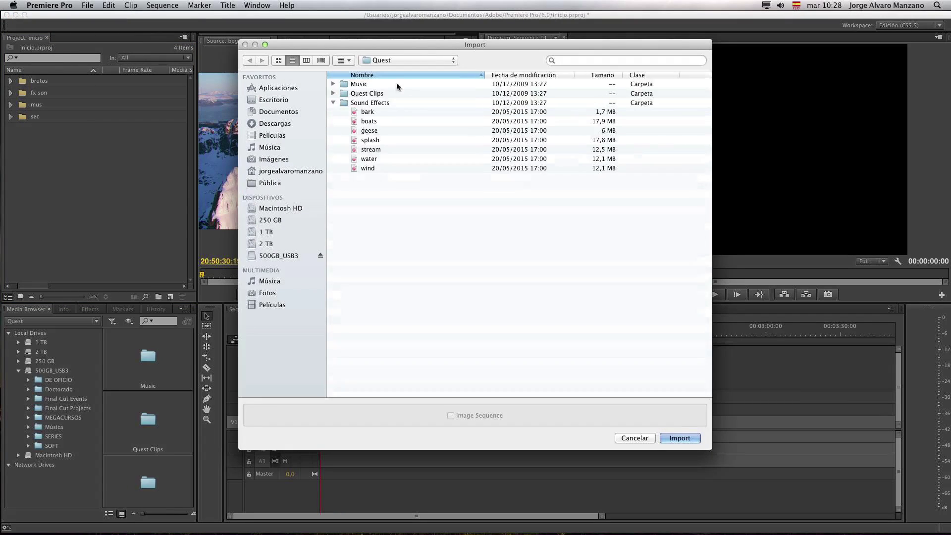
click(333, 102)
click(393, 61)
click(389, 79)
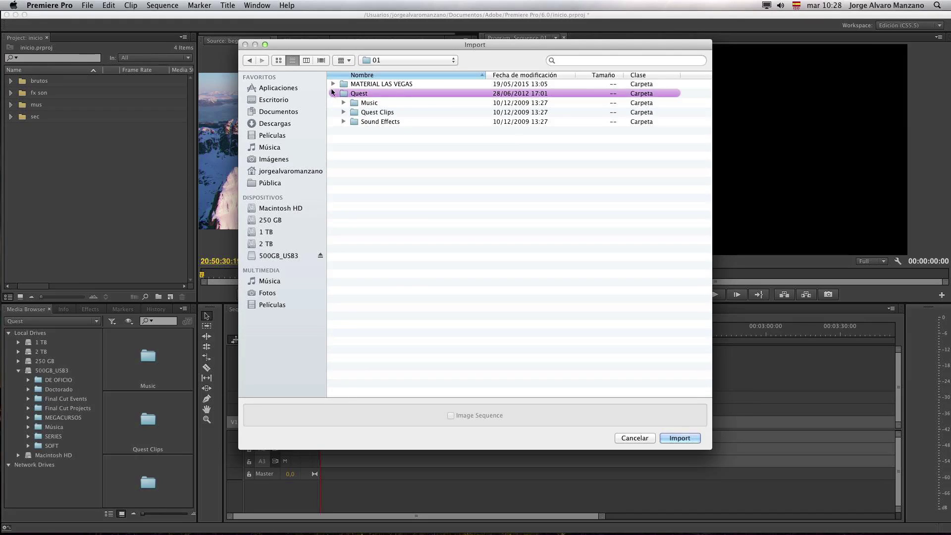
click(365, 94)
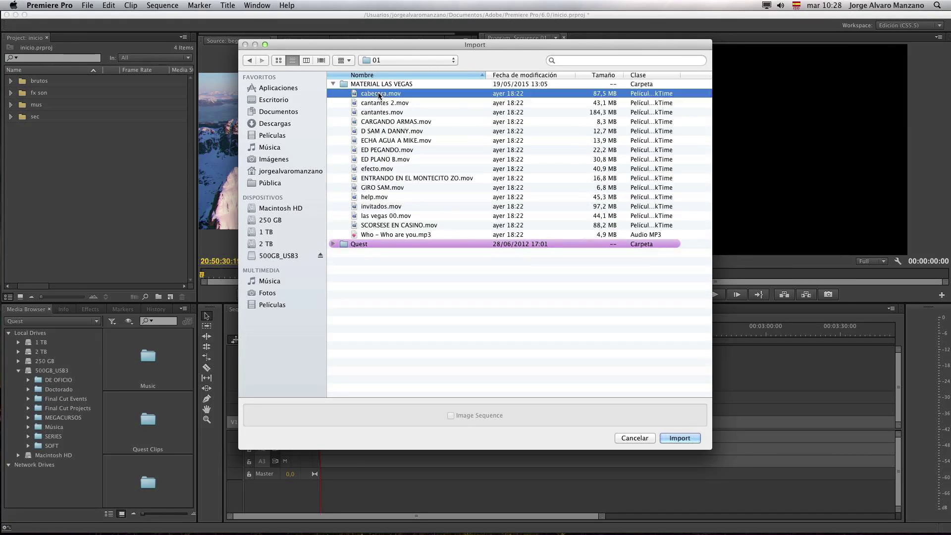
click(679, 439)
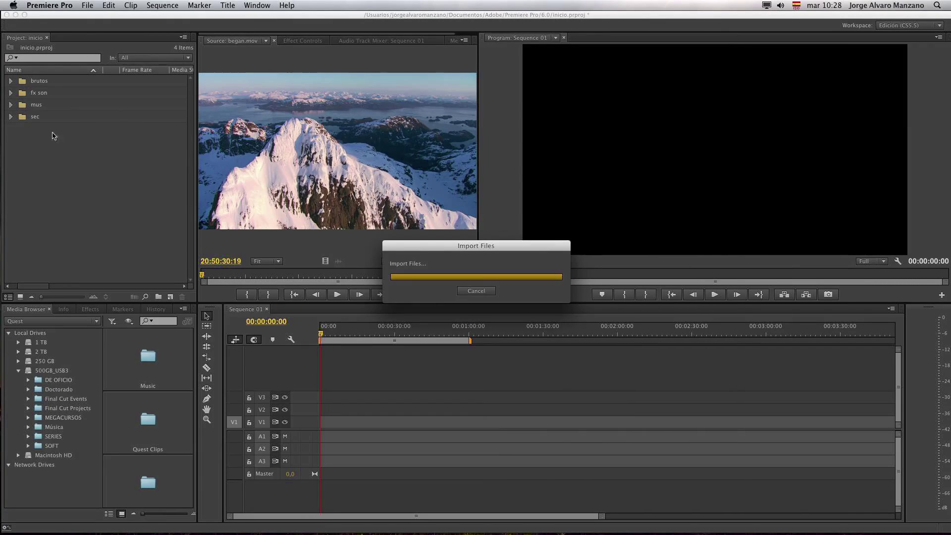
Step: Load cabecera.mov into the Source Monitor, switch the monitor back to the already opened began.mov, and clear the Project panel selection
double_click(27, 129)
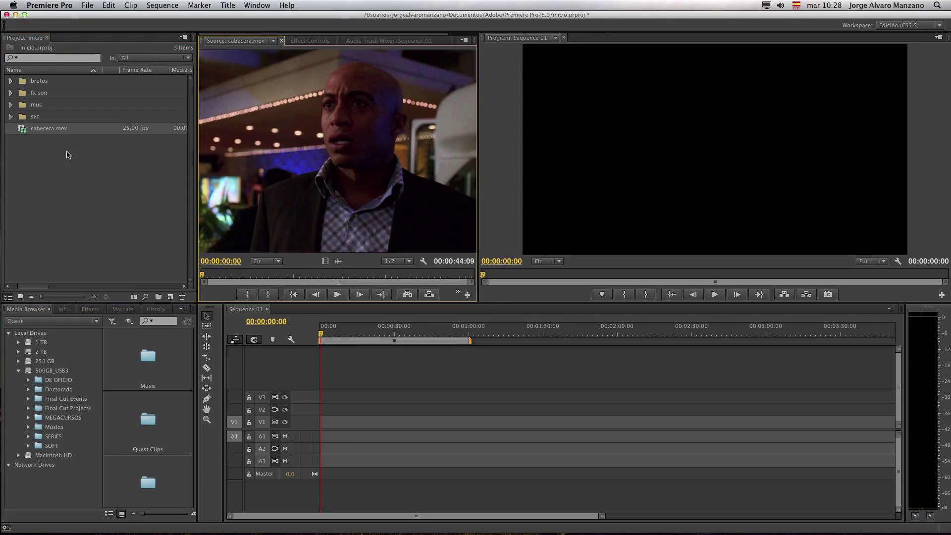
drag(338, 141, 347, 121)
drag(323, 261, 374, 185)
click(273, 41)
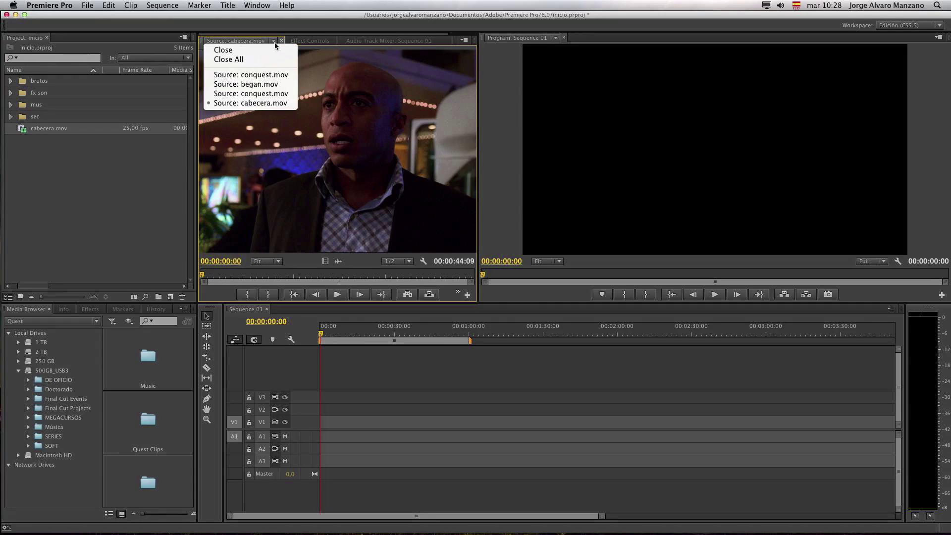
click(266, 86)
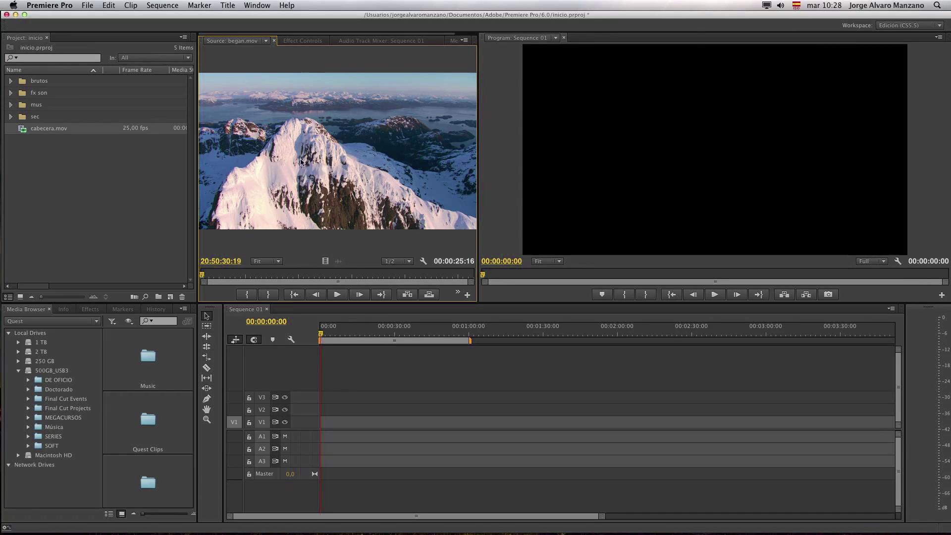
click(68, 177)
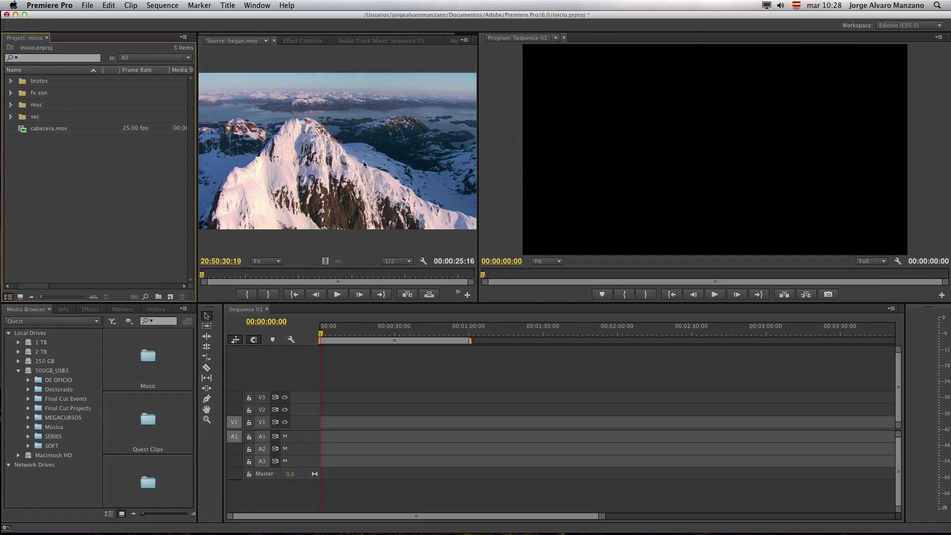
Step: Delete the imported cabecera.mov from the project
click(61, 132)
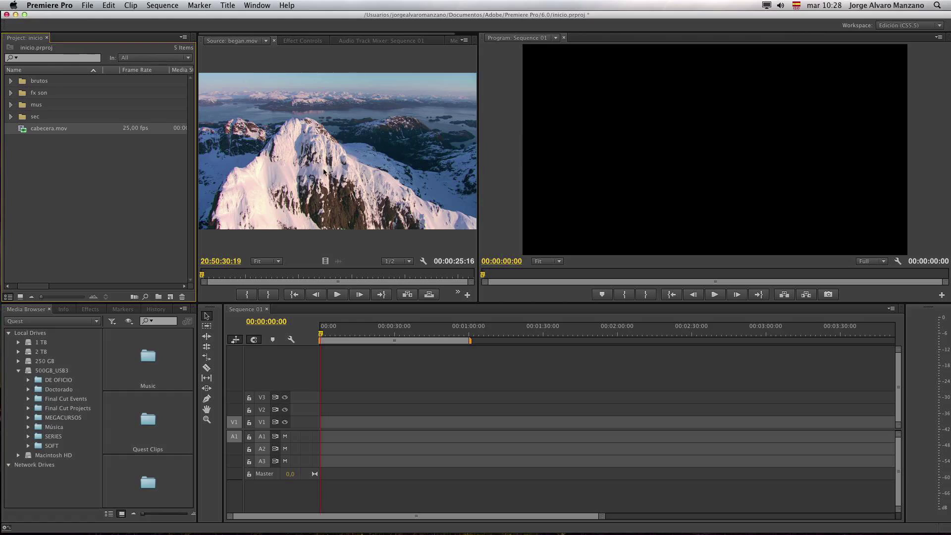
click(53, 130)
click(182, 297)
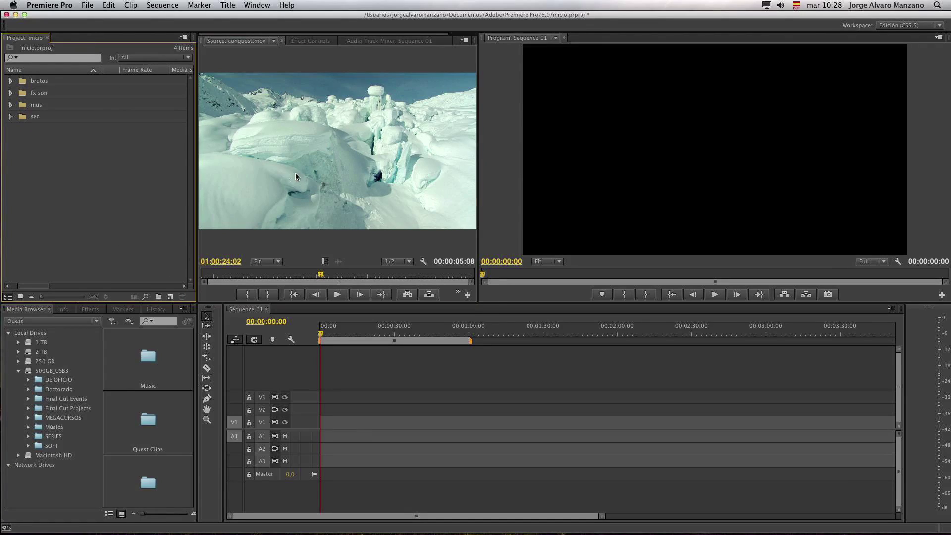
Step: Switch the Source Monitor to the already opened began.mov
click(273, 40)
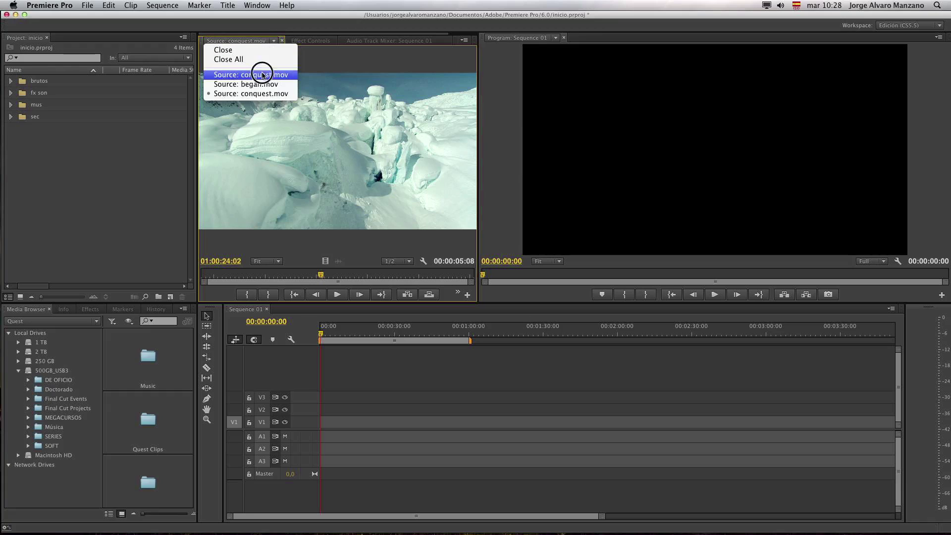
click(253, 84)
Step: Place began.mov at the start of V1 in Sequence 01, keeping the existing sequence settings in the mismatch warning
drag(353, 341, 320, 425)
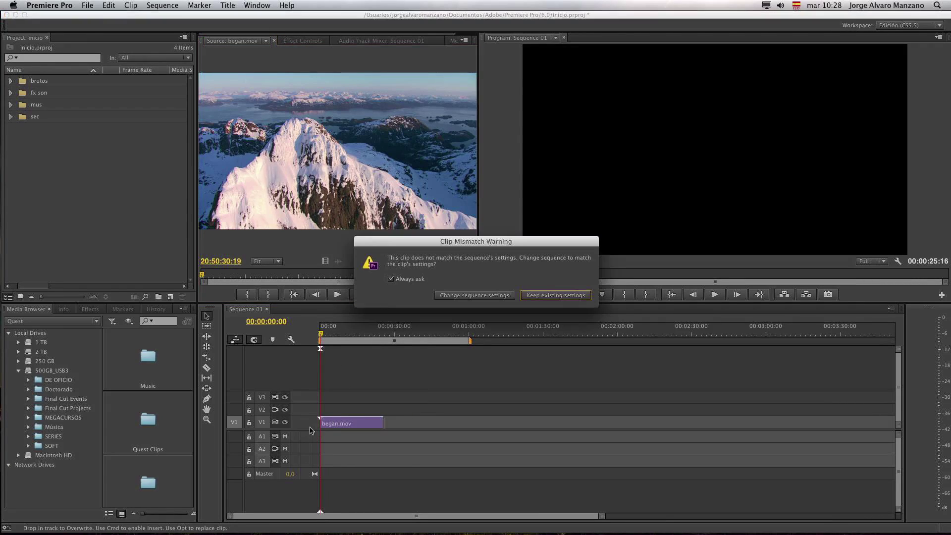
drag(489, 249, 420, 157)
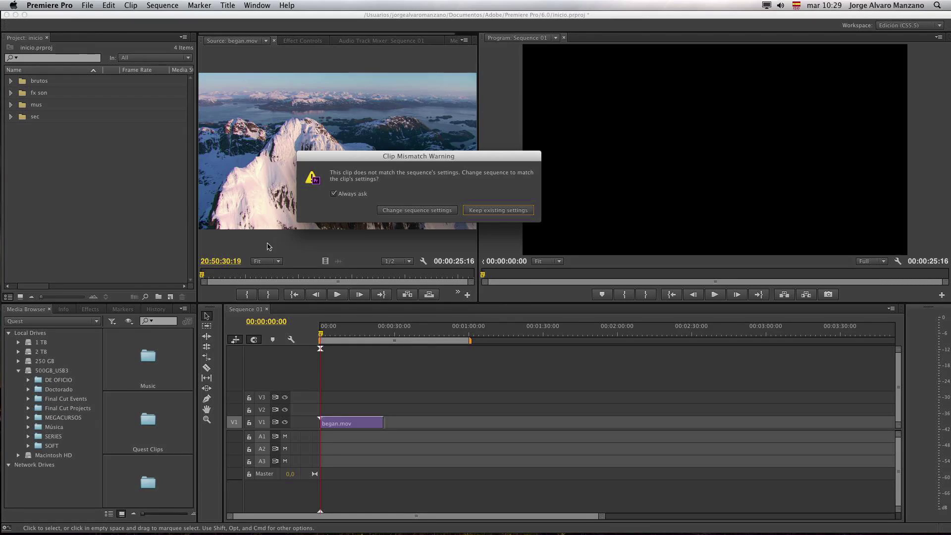
drag(410, 163, 433, 157)
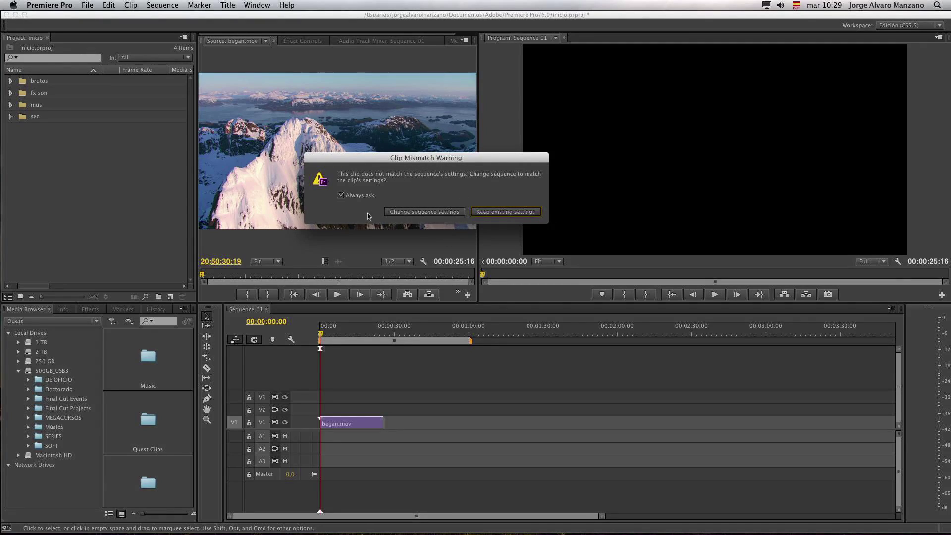
drag(426, 158, 405, 158)
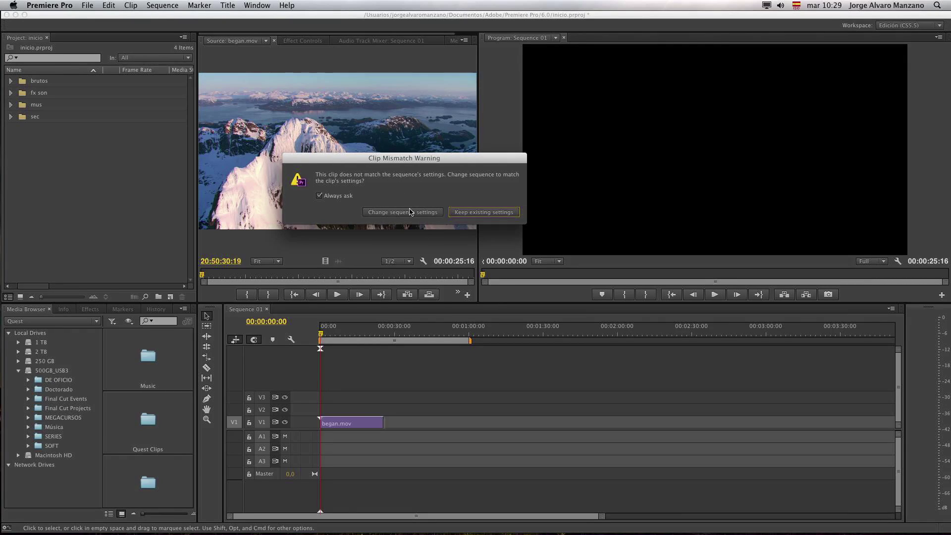
drag(386, 160, 407, 167)
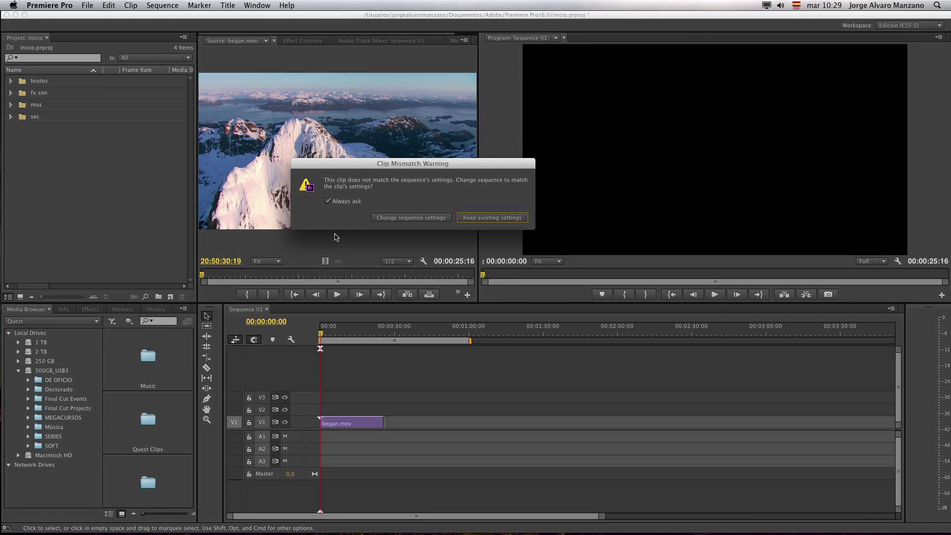
drag(407, 163, 391, 162)
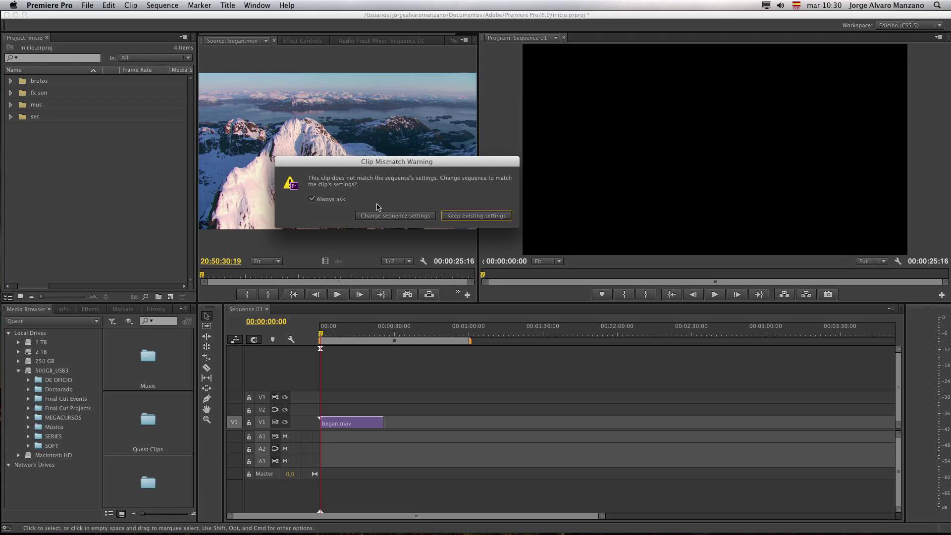
click(486, 216)
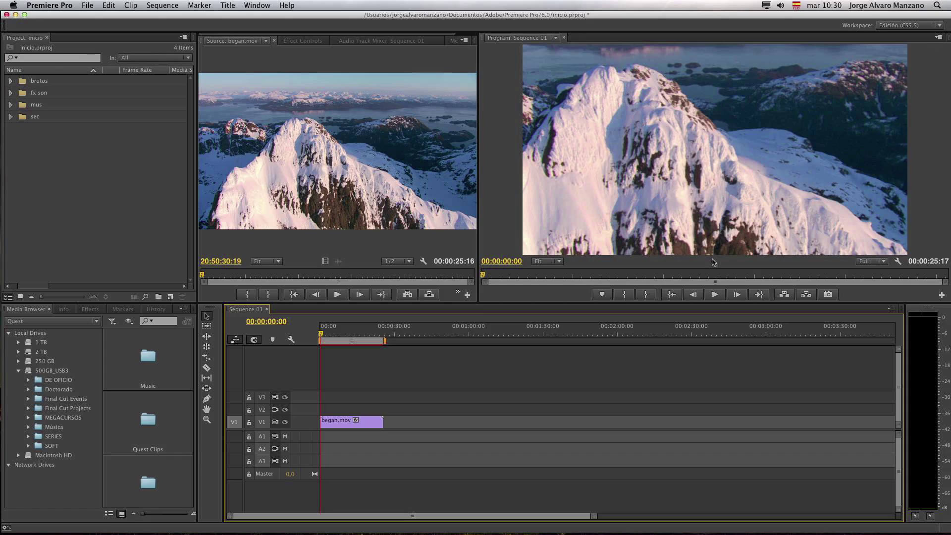
Step: Reduce the Program Monitor zoom to 50% and then 25%, with the began.mov clip selected in the picture
click(557, 262)
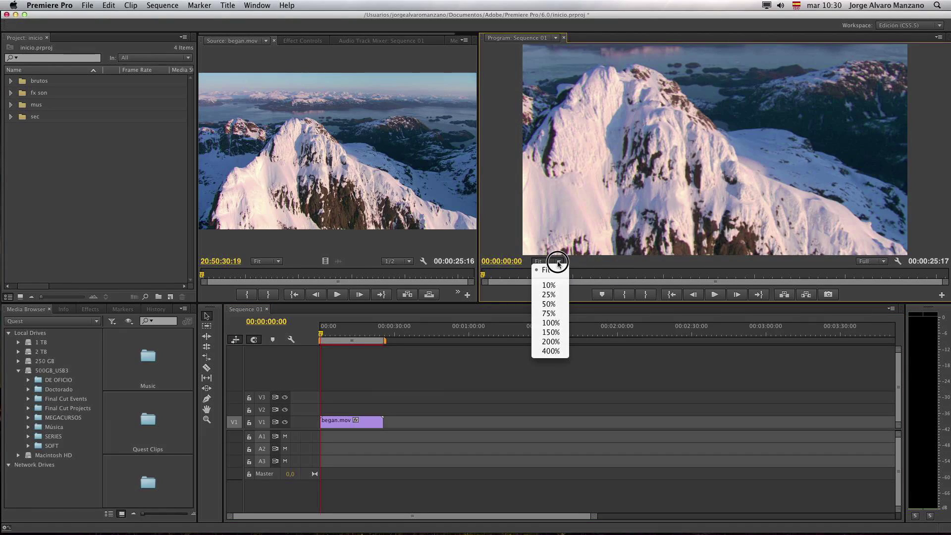
click(558, 263)
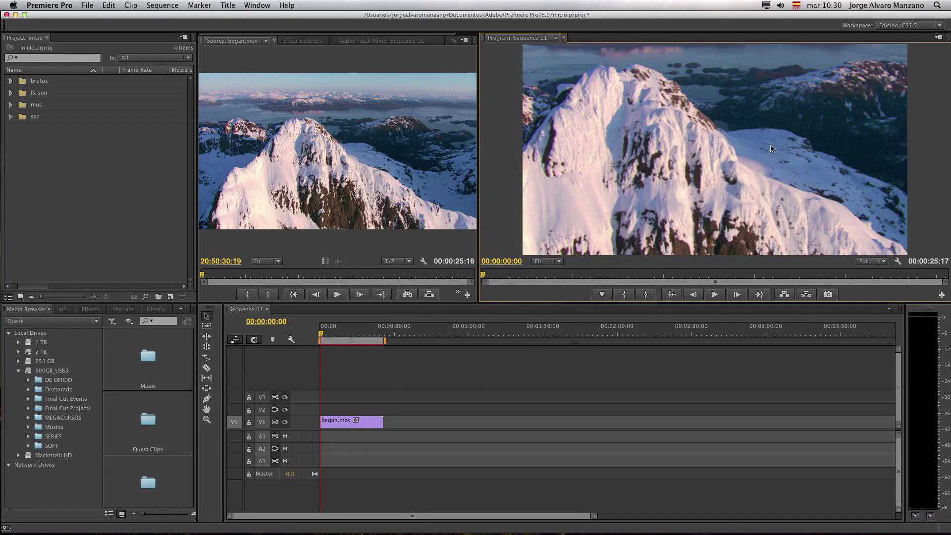
click(558, 261)
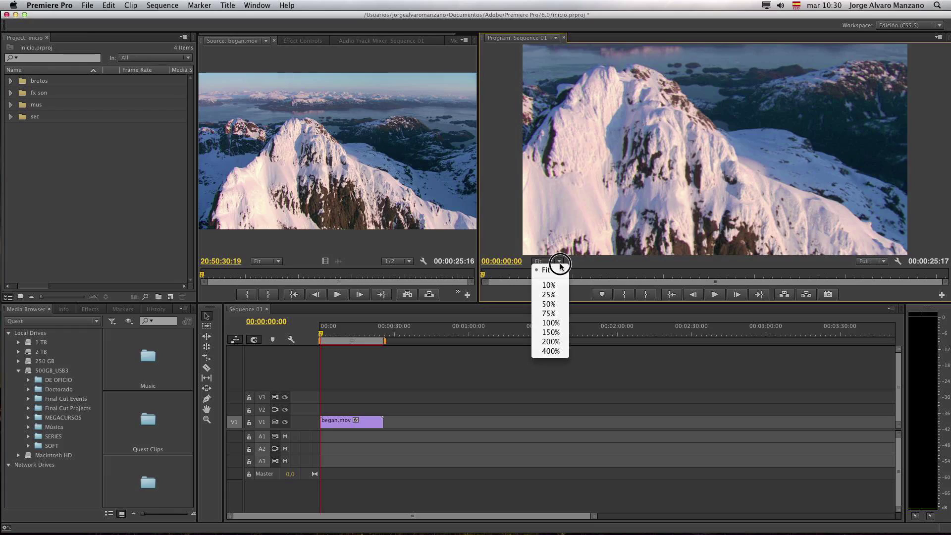
click(549, 305)
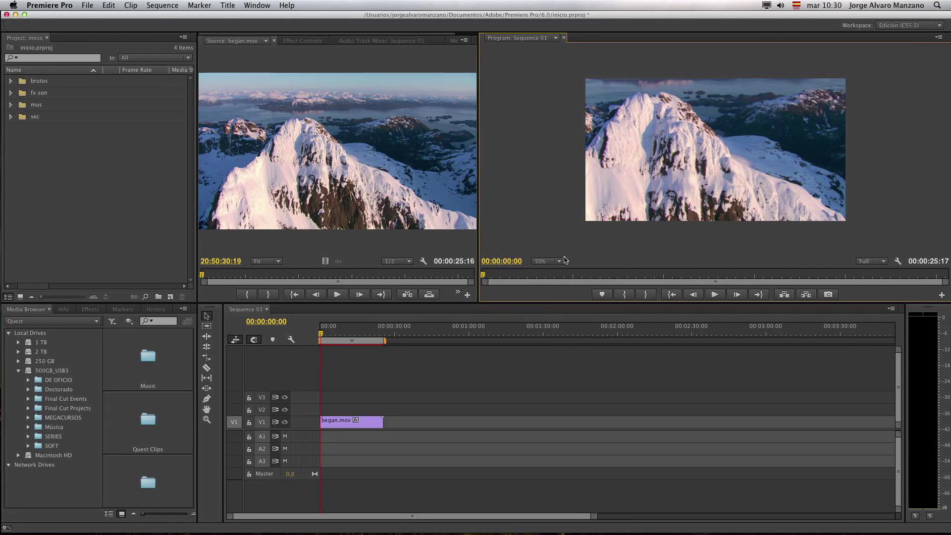
click(711, 158)
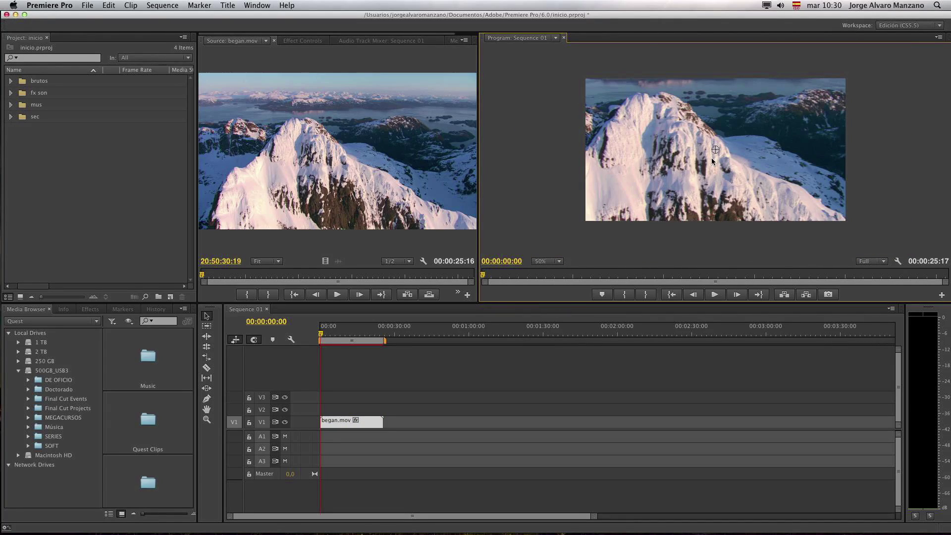
click(559, 262)
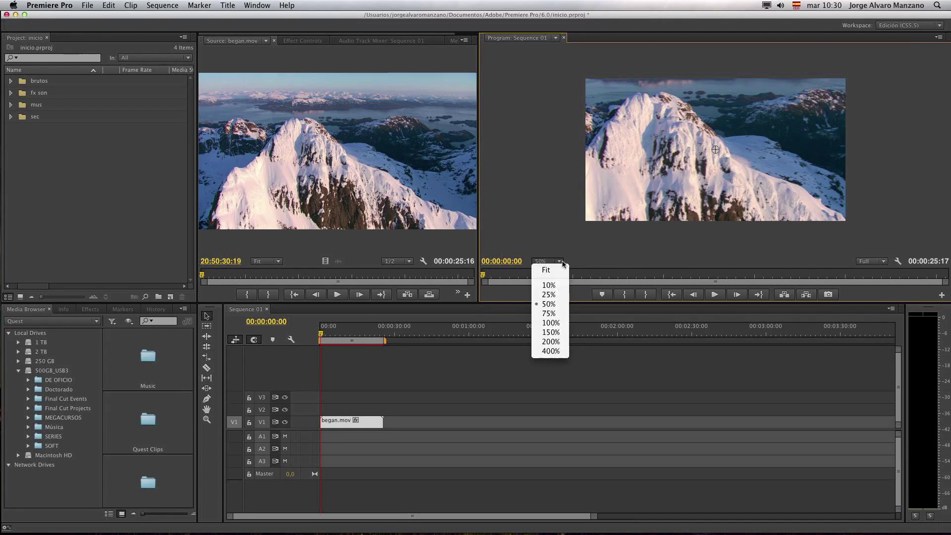
click(549, 294)
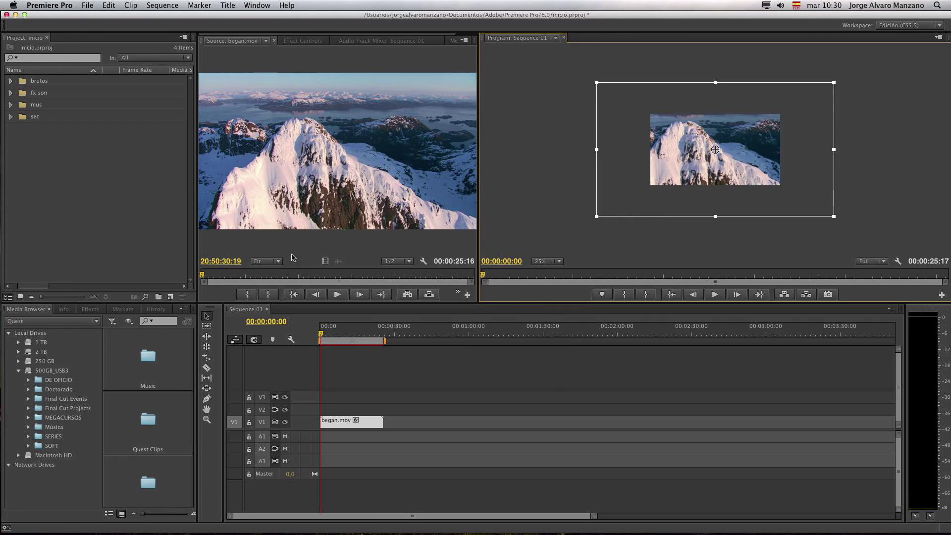
Step: Scale began.mov down by its frame handles in the Program Monitor, and undo both the scaling and the clip's placement
drag(485, 276, 300, 278)
drag(597, 84, 574, 98)
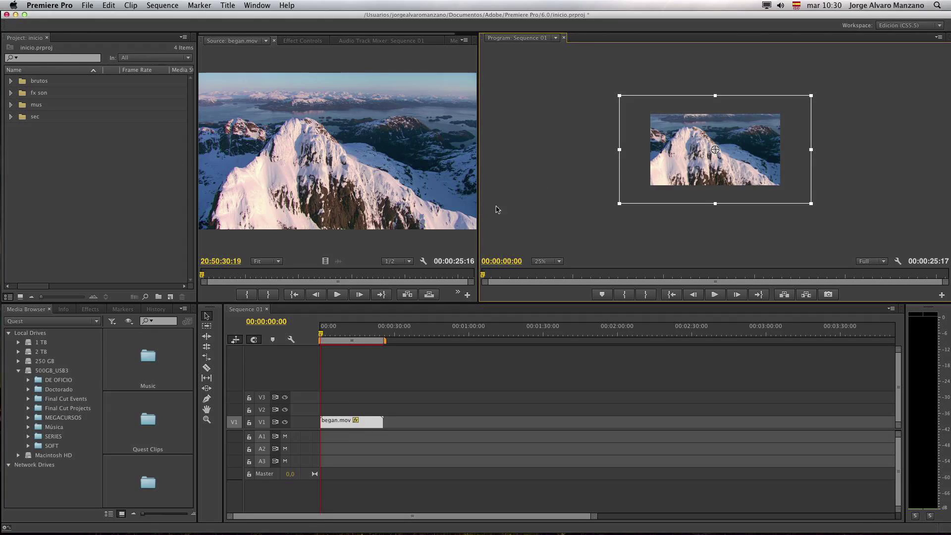
click(109, 4)
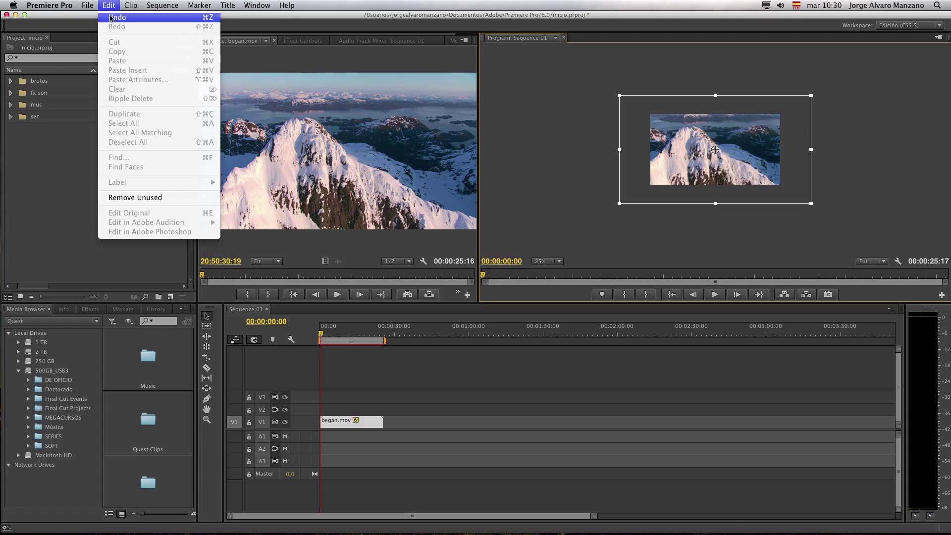
click(109, 19)
click(109, 5)
click(110, 19)
Step: Place began.mov at the start of V1 again, changing the sequence settings to match the clip
drag(428, 135, 307, 430)
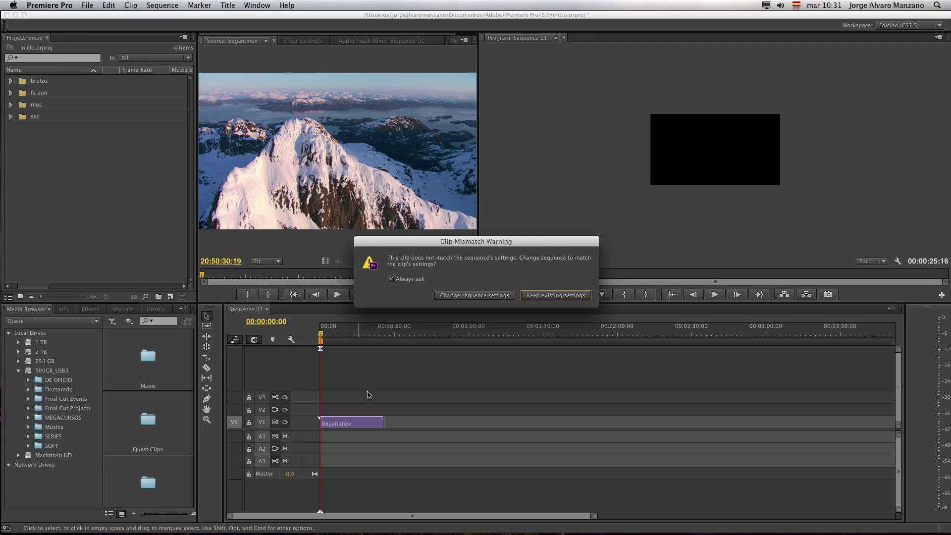
click(469, 298)
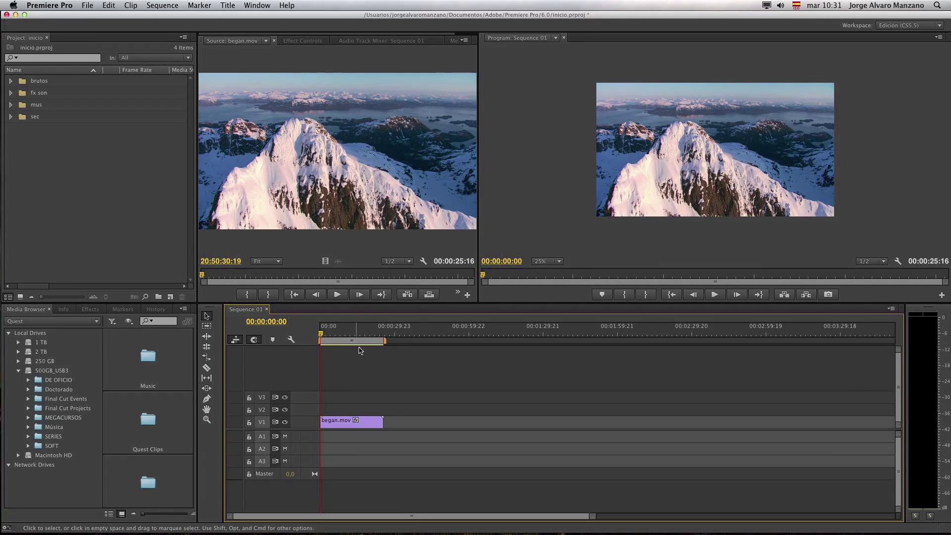
drag(326, 333, 263, 330)
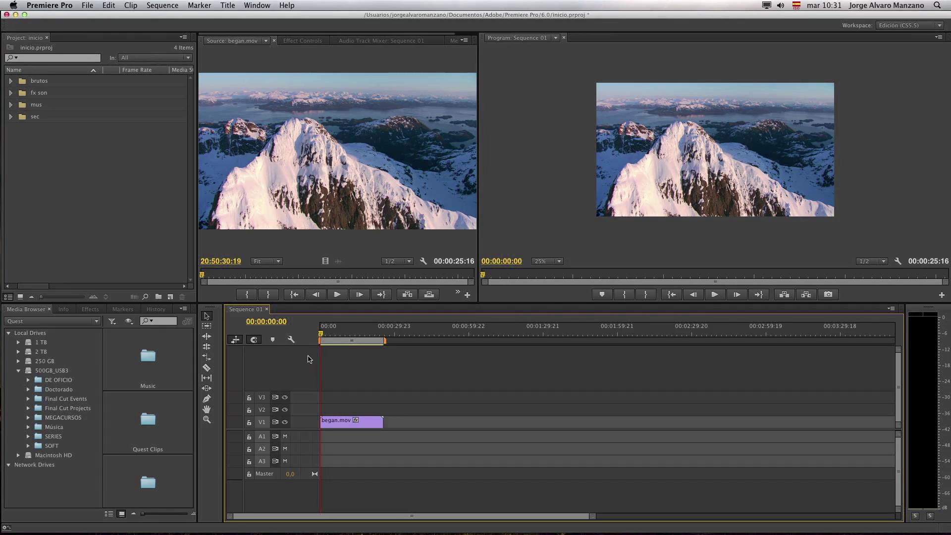
mouse_move(320, 337)
mouse_down()
mouse_move(346, 335)
mouse_move(316, 341)
mouse_up()
click(254, 340)
mouse_move(318, 335)
mouse_down()
mouse_move(334, 340)
mouse_move(315, 344)
mouse_up()
Step: Load Elysium.aif from the mus bin into the Source Monitor and place it at the start of A1
click(11, 105)
drag(64, 119, 276, 164)
drag(339, 262, 315, 441)
Step: Move Elysium.aif out of the mus bin and back into it, and collapse the mus bin
drag(36, 122, 91, 185)
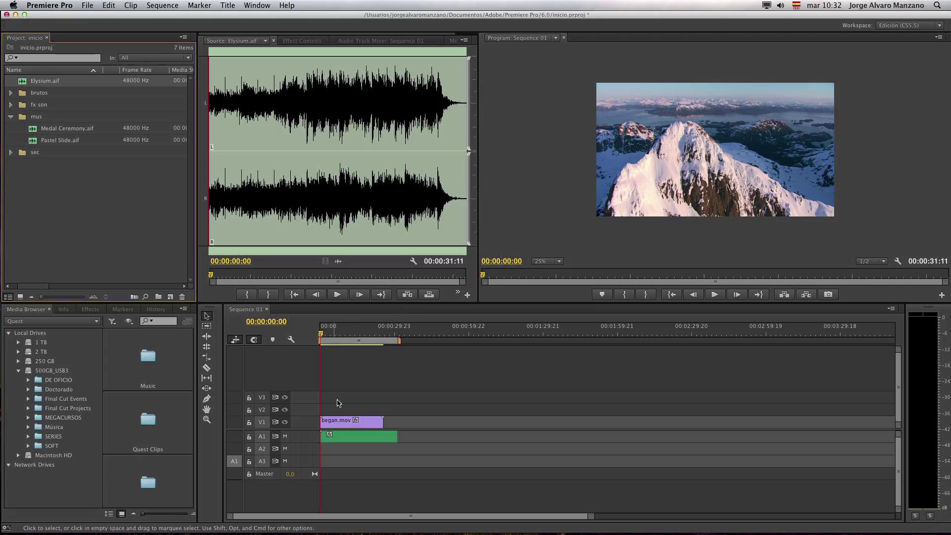
click(254, 340)
drag(37, 85, 31, 118)
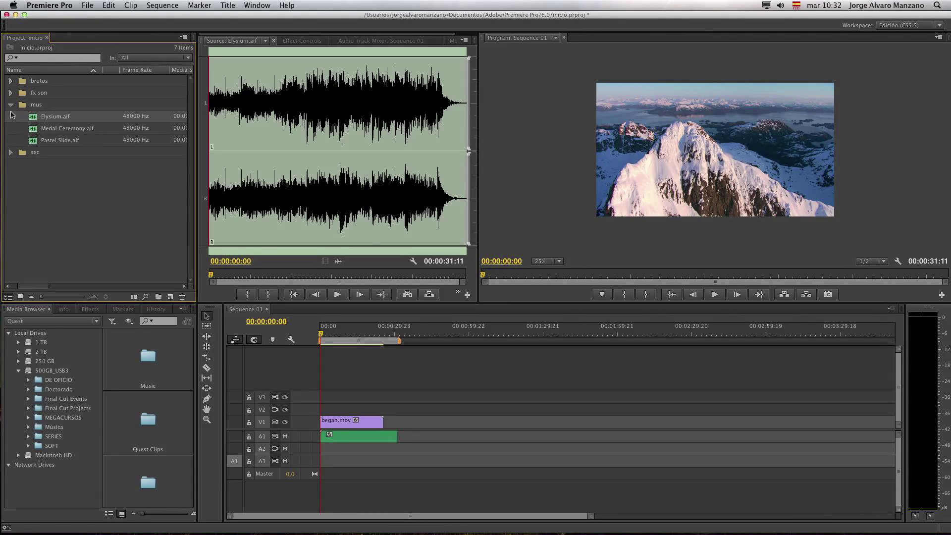
click(11, 104)
Step: Expand the brutos bin and place conquest.mov on V1 directly after began.mov
click(10, 80)
drag(60, 105, 389, 424)
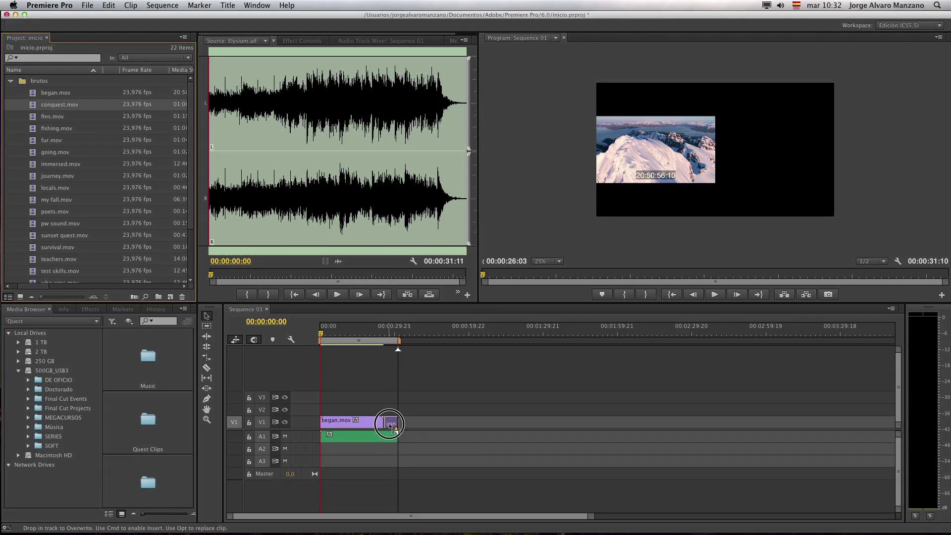
mouse_move(390, 424)
mouse_down()
mouse_move(378, 425)
mouse_move(418, 425)
mouse_move(383, 422)
mouse_up()
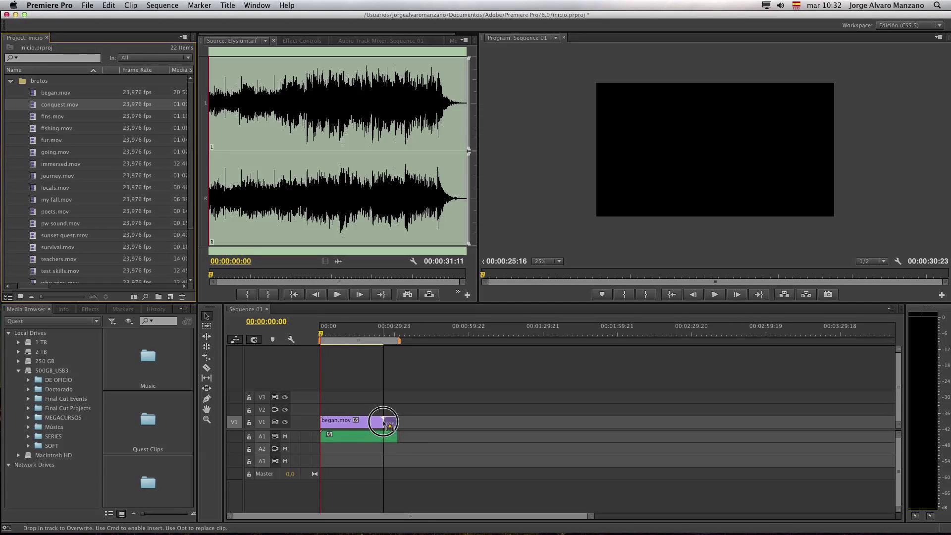
mouse_move(384, 422)
mouse_down()
mouse_move(408, 423)
mouse_move(390, 424)
mouse_up()
click(403, 422)
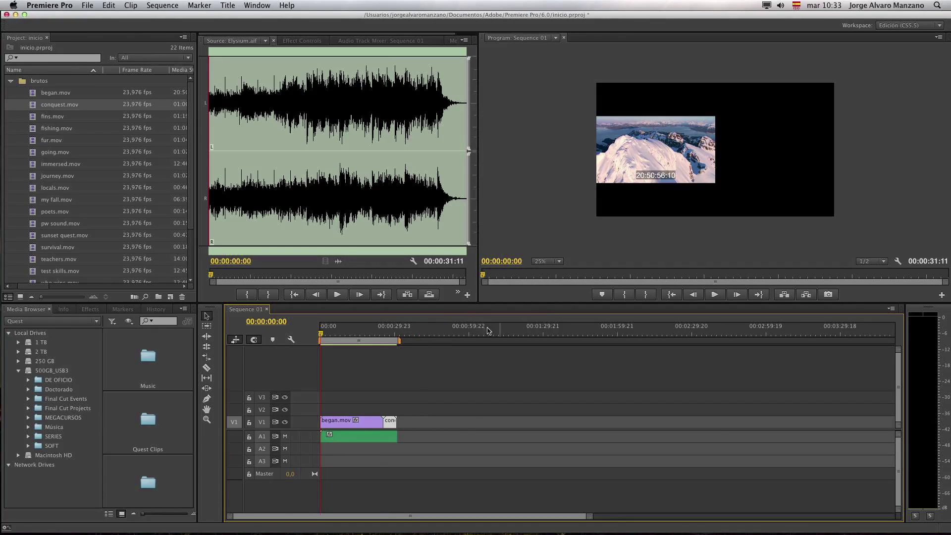
Step: Move conquest.mov a few seconds away from began.mov with snapping turned off, and turn snapping back on
mouse_move(374, 328)
mouse_down()
mouse_move(385, 329)
mouse_move(367, 328)
mouse_up()
click(254, 340)
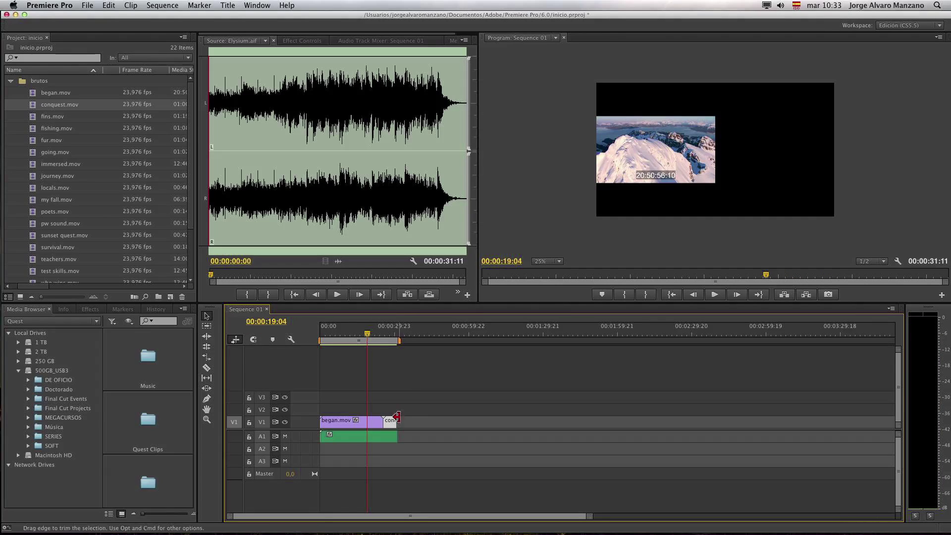
mouse_move(390, 425)
mouse_down()
mouse_move(411, 426)
mouse_move(374, 421)
mouse_move(415, 424)
mouse_move(391, 424)
mouse_move(402, 422)
mouse_up()
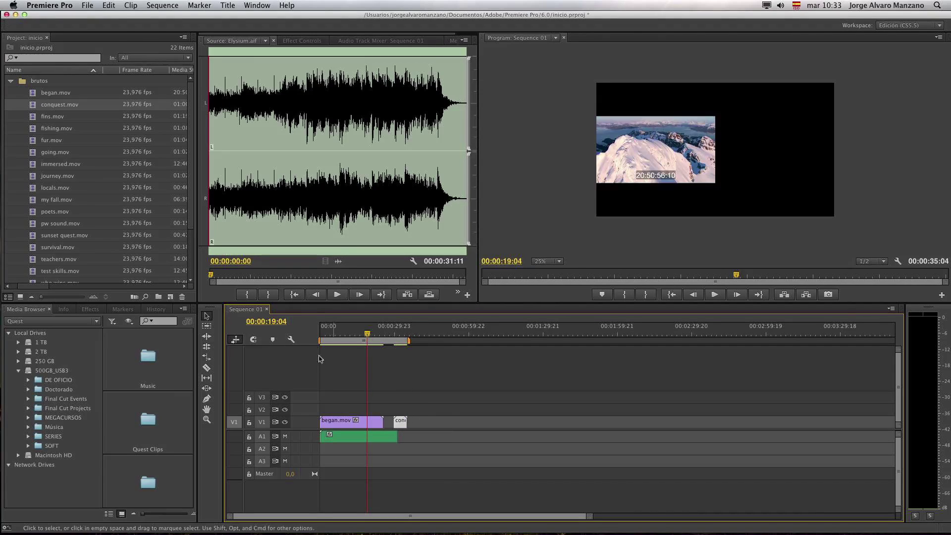
click(254, 340)
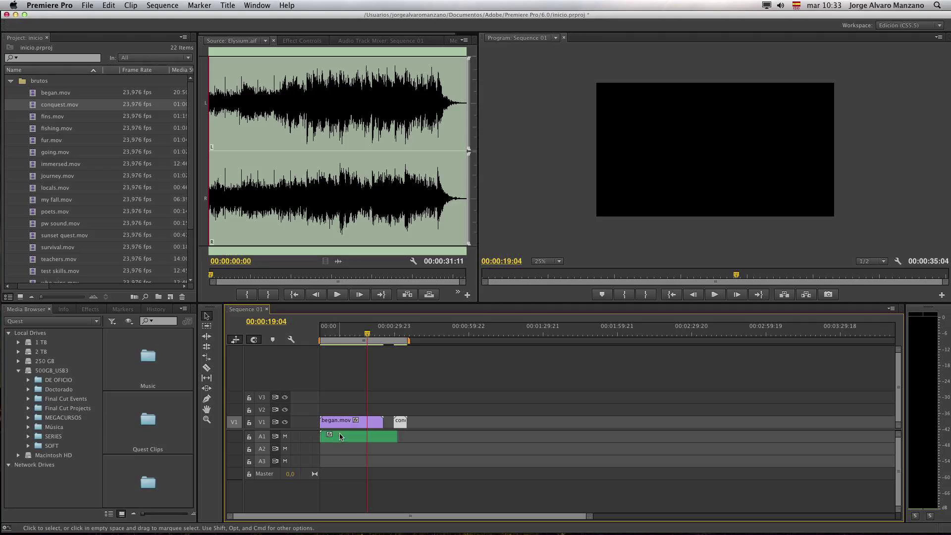
Step: Expand and enlarge the V1 and A1 tracks to show thumbnails and waveforms, and zoom in on the timeline
double_click(315, 425)
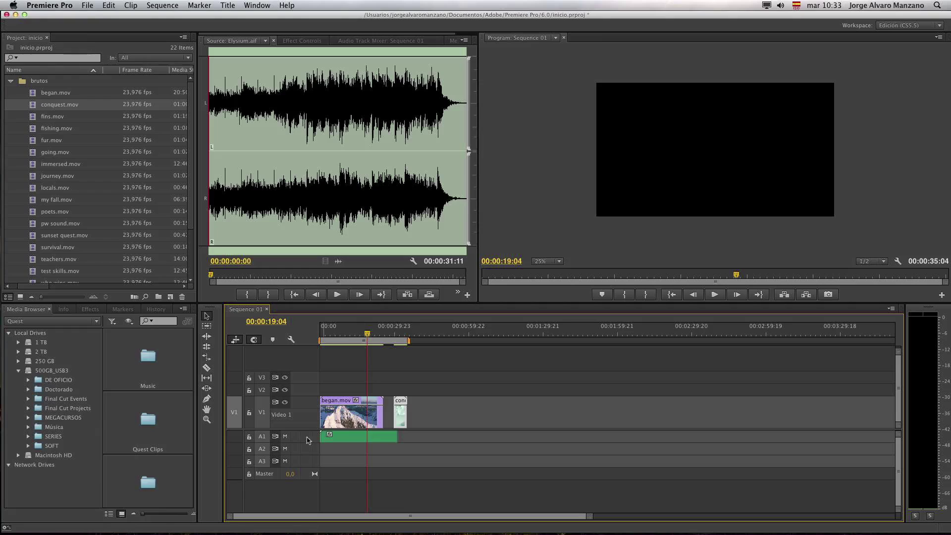
double_click(314, 440)
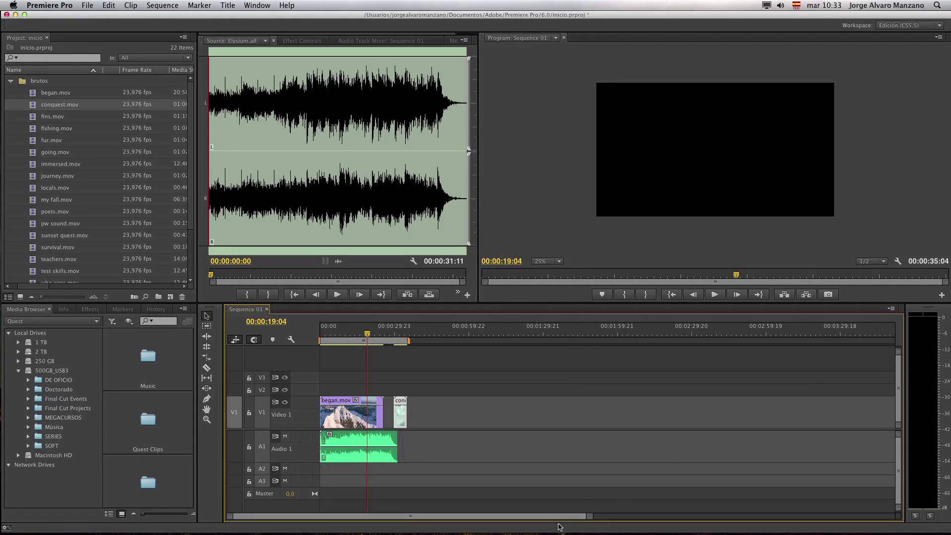
drag(516, 518, 437, 517)
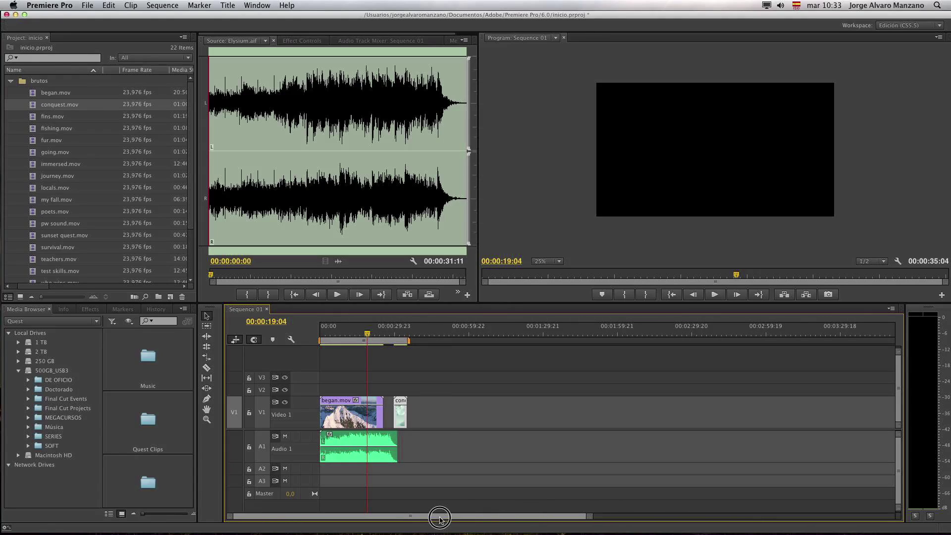
drag(537, 517, 476, 517)
drag(588, 516, 670, 516)
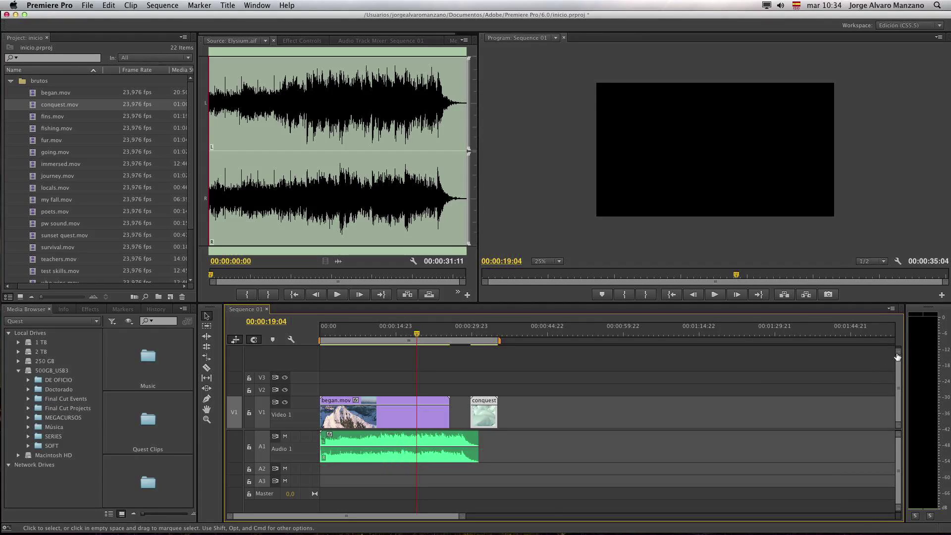
drag(897, 356, 909, 328)
drag(897, 436, 891, 440)
Step: Delete the conquest.mov clip from V1 and return the playhead to the start of the sequence
mouse_move(416, 335)
mouse_down()
mouse_move(379, 333)
mouse_move(450, 338)
mouse_move(400, 340)
mouse_up()
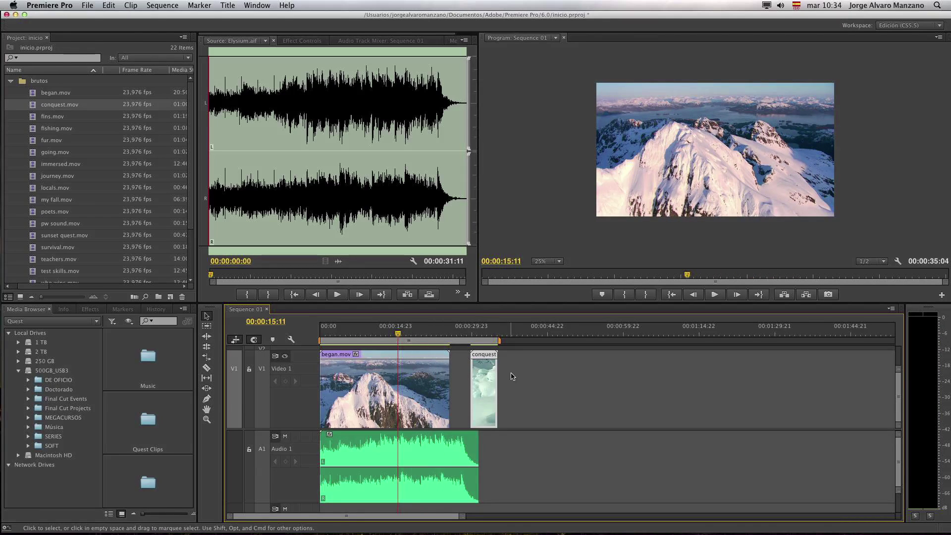
key(Delete)
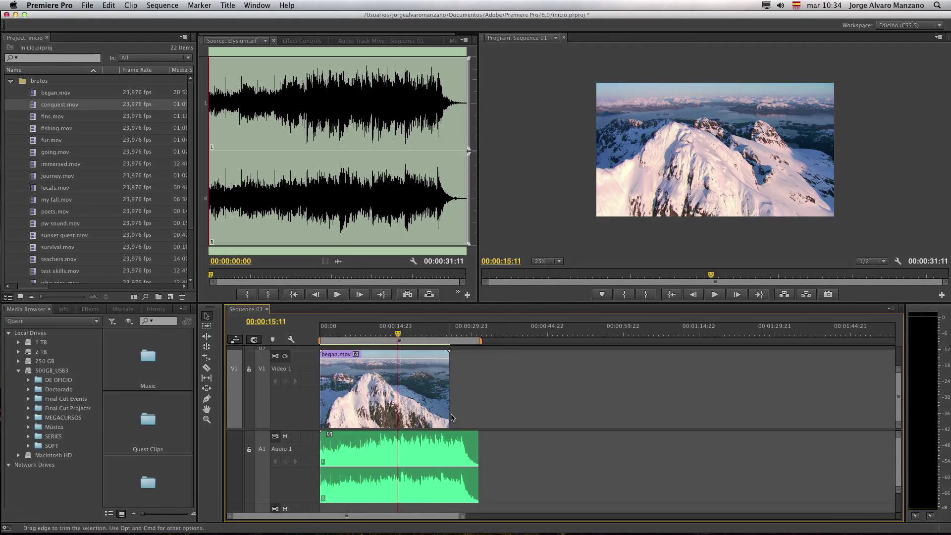
drag(399, 333, 314, 332)
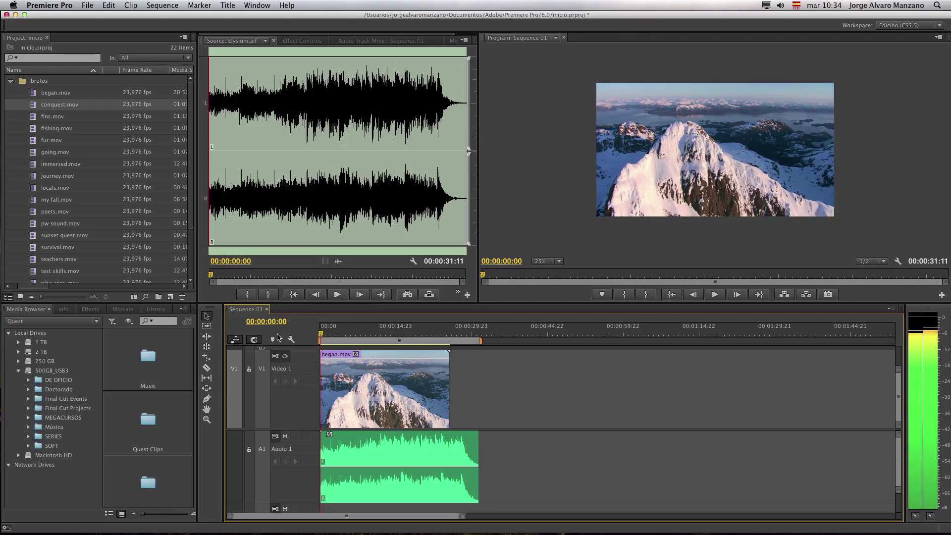
Step: Collapse the brutos bin and position the sequence playhead at 00:00:03:01
click(11, 82)
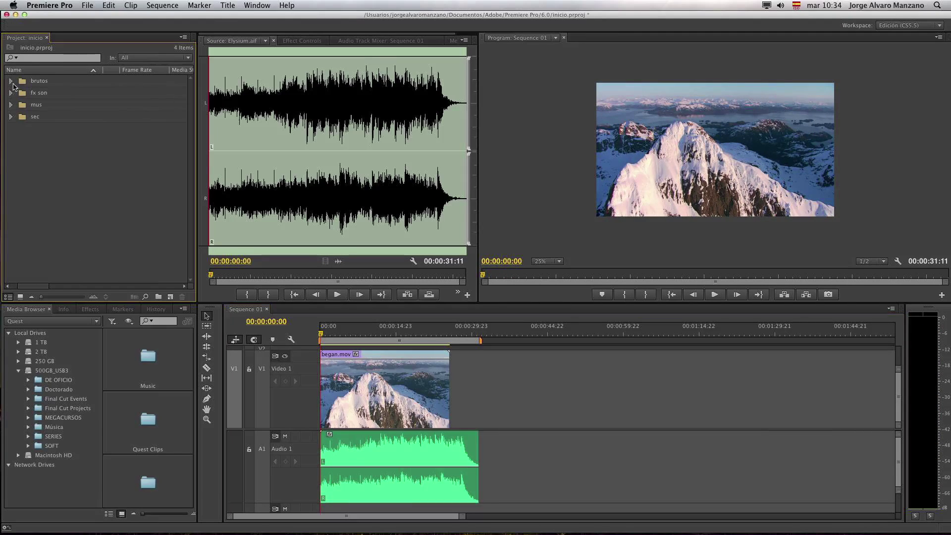
mouse_move(347, 332)
mouse_down()
mouse_move(437, 340)
mouse_move(335, 332)
mouse_up()
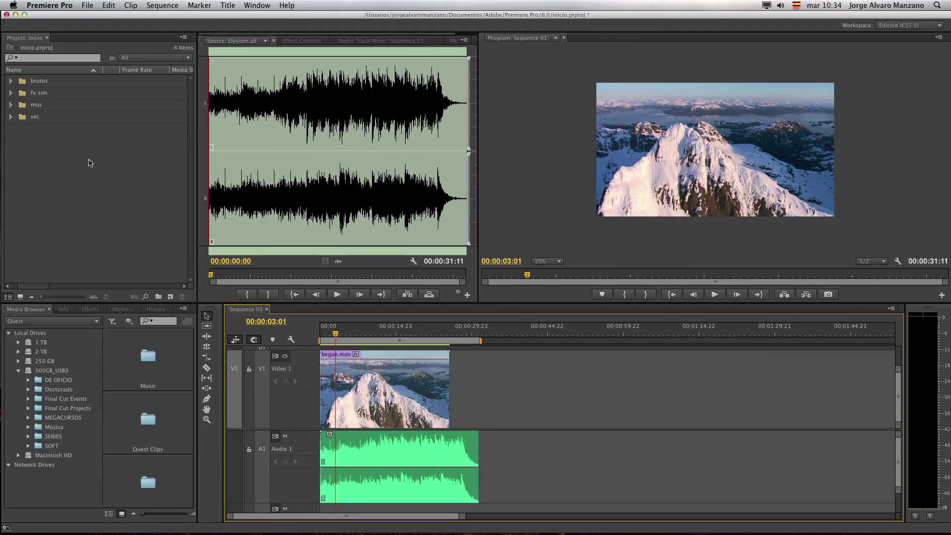
click(84, 200)
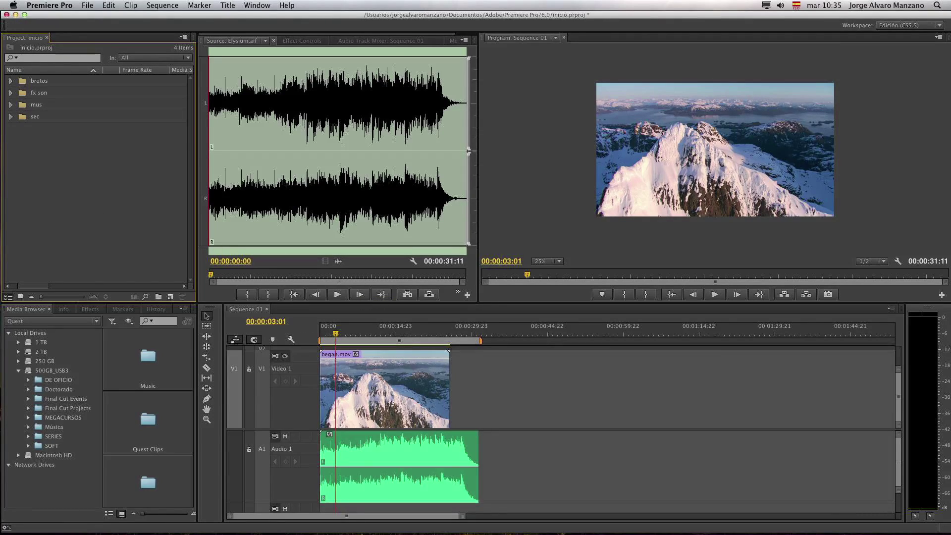
key(super+Tab)
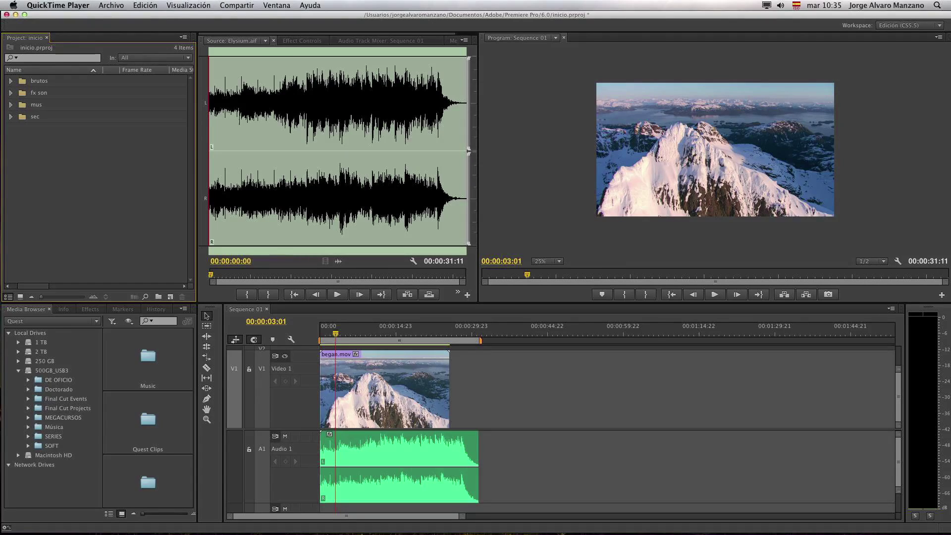